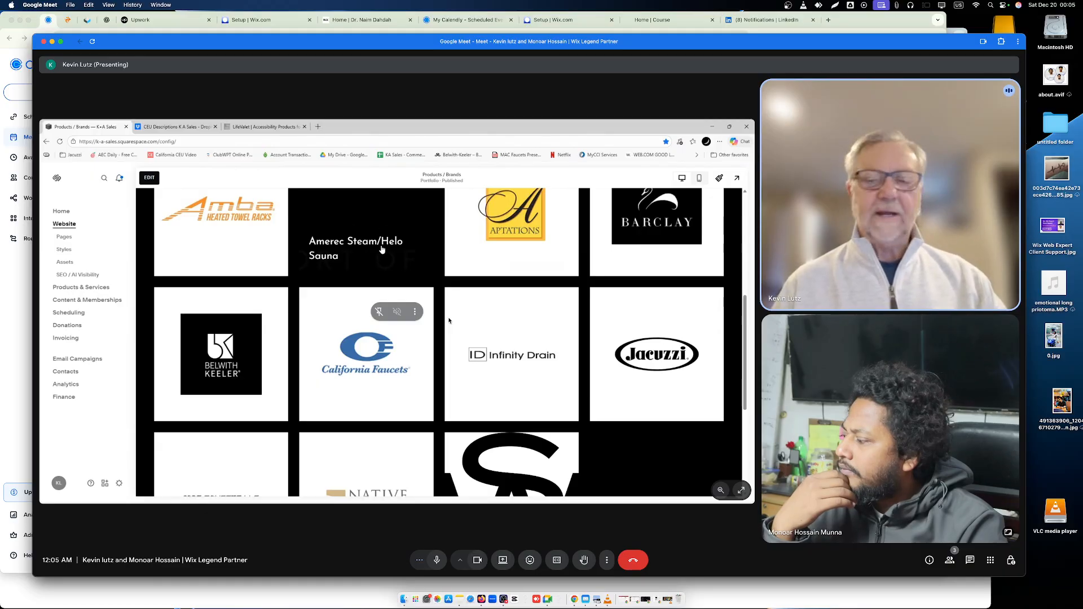
left_click(1003, 7)
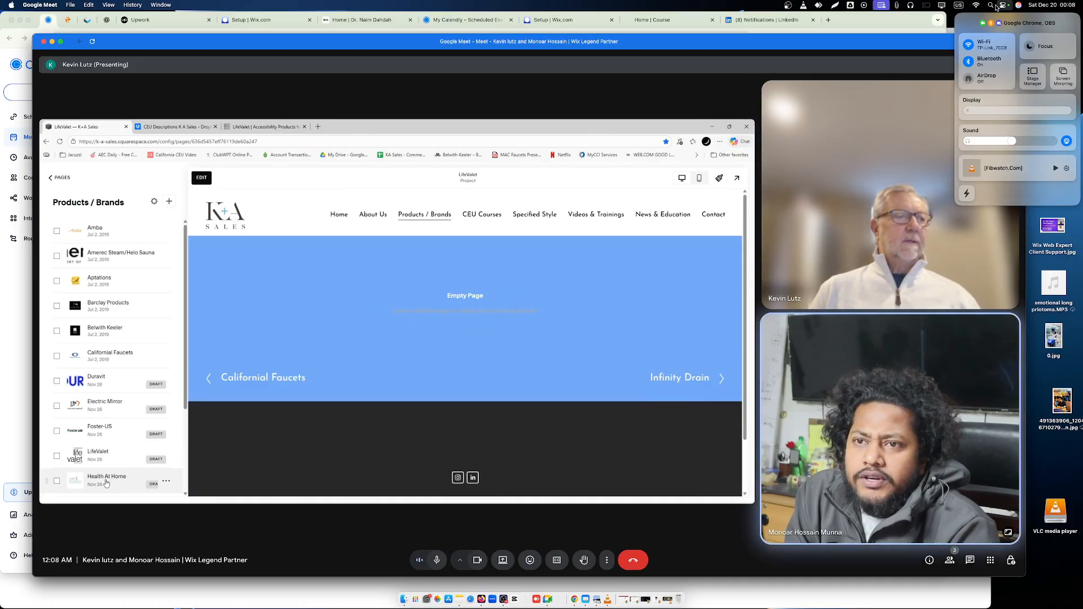
left_click(950, 300)
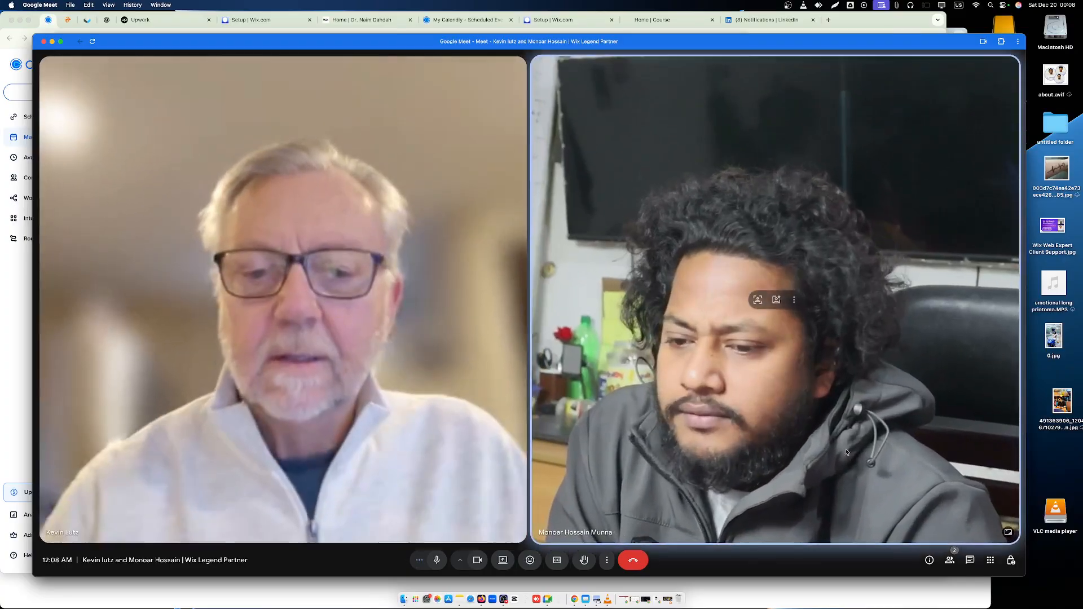
- Present the entire Screen 2 in the Google Meet call
left_click(502, 560)
left_click(605, 89)
left_click(586, 149)
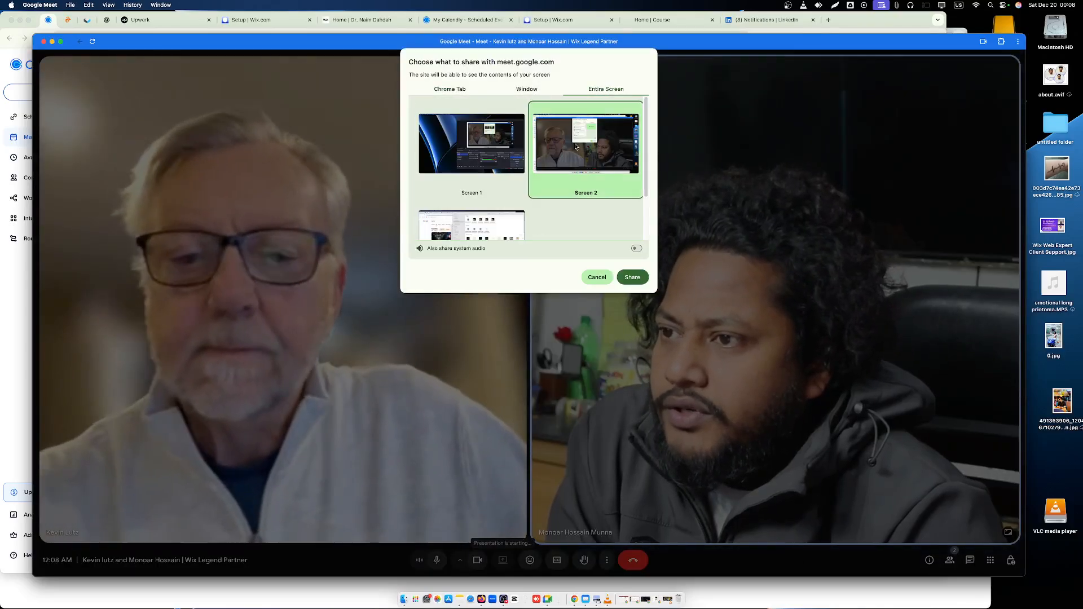
left_click(632, 277)
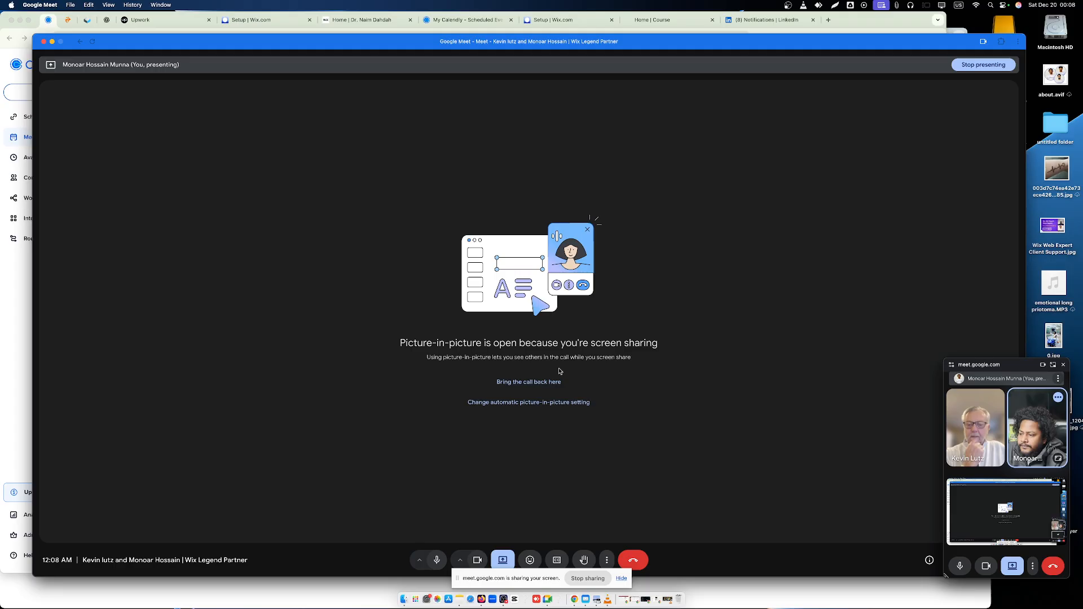
- Bring the call back into its main window with the shared screen shown, and shrink and move that window out of view
left_click(530, 382)
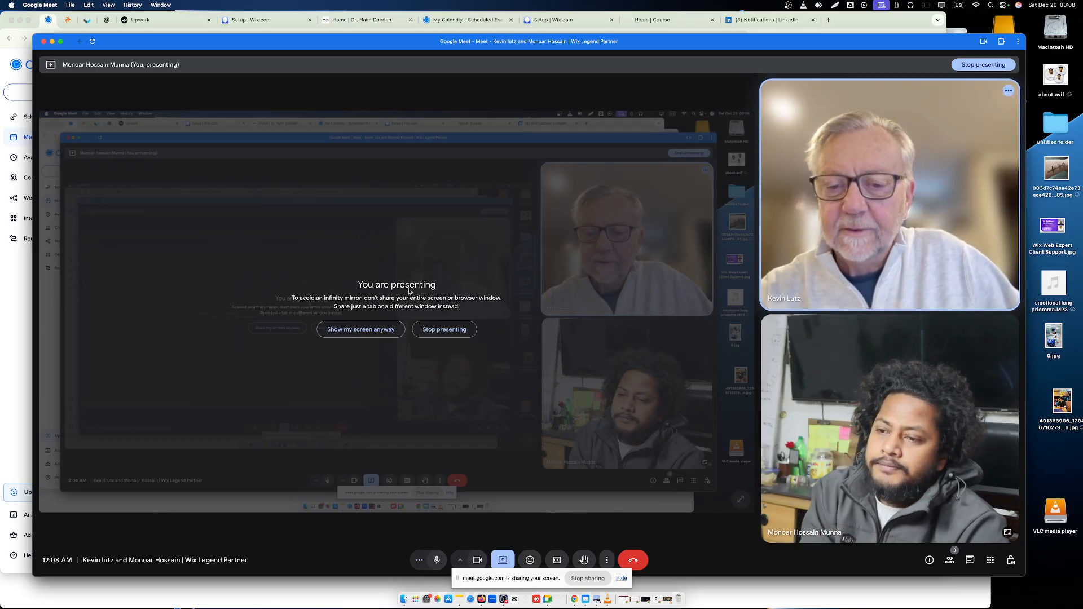
left_click(363, 330)
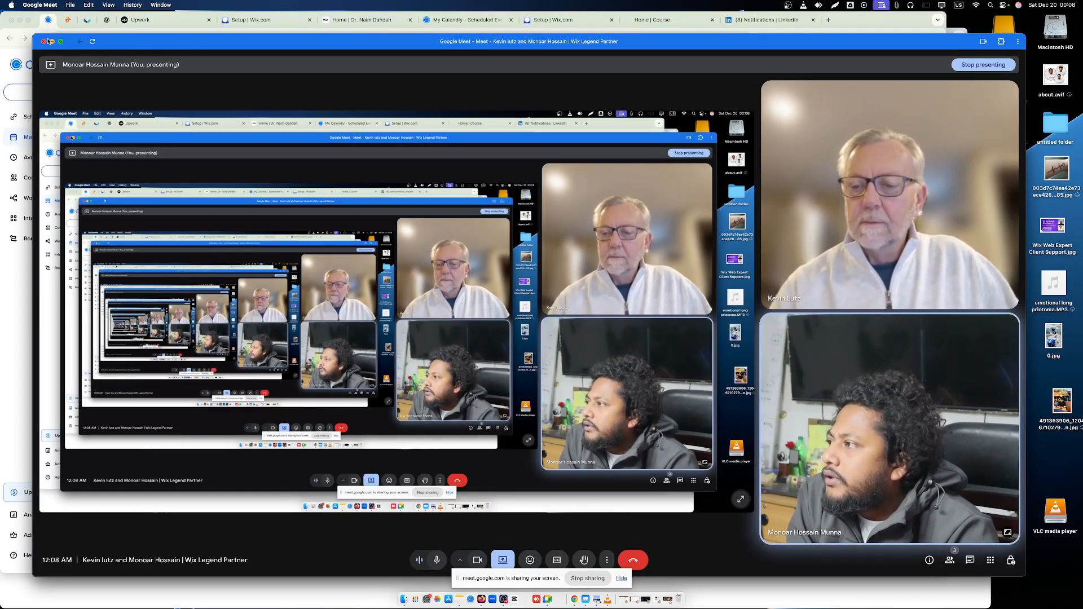
left_click_drag(33, 35, 523, 274)
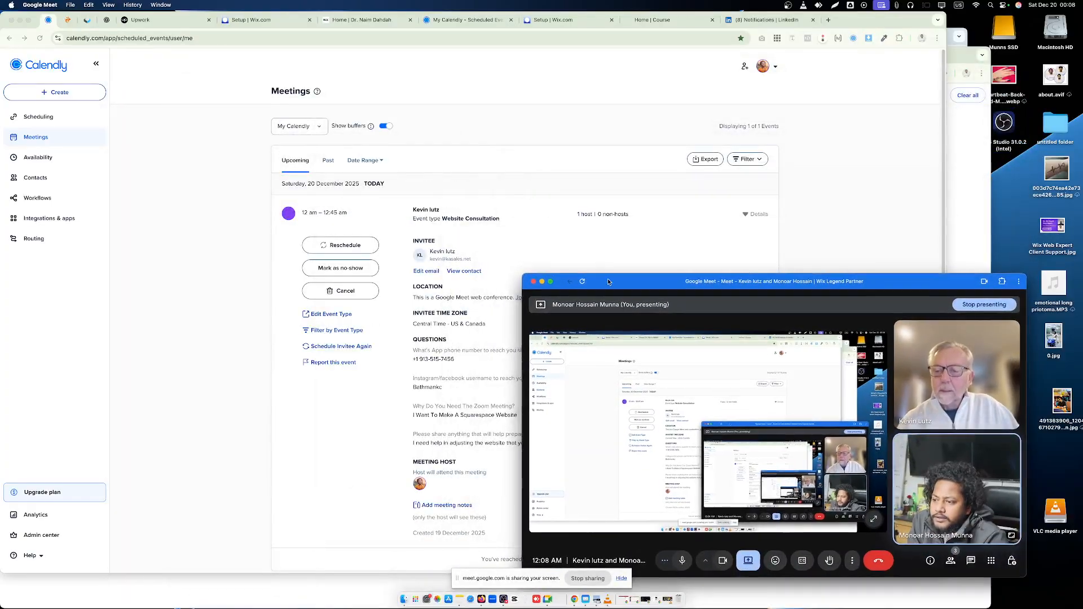
left_click_drag(608, 282, 1082, 282)
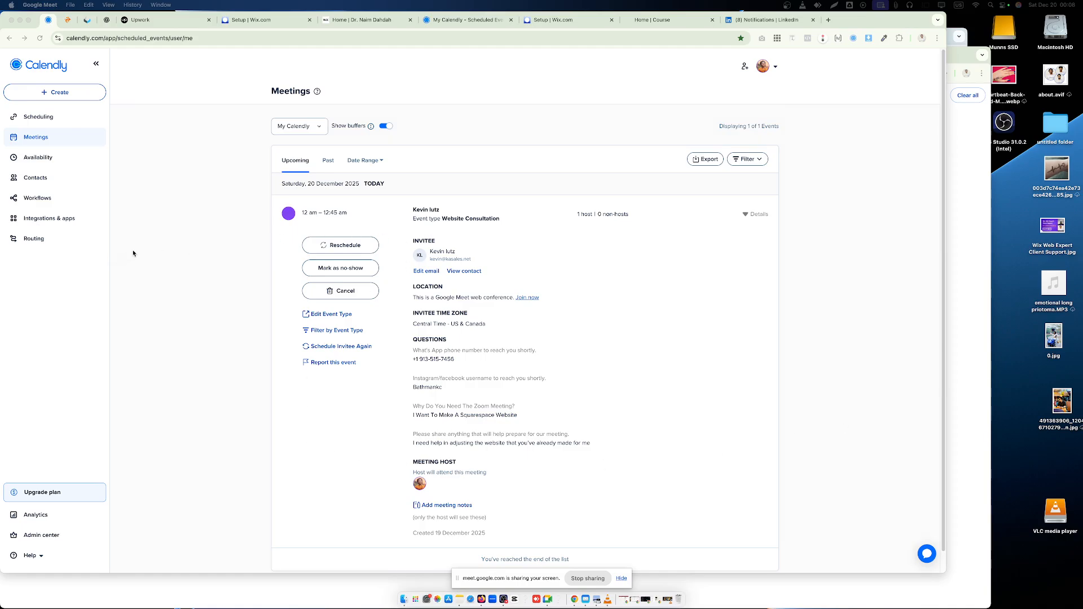
- Open account.squarespace.com in a new browser tab and search the website dashboard for "ka"
left_click(827, 21)
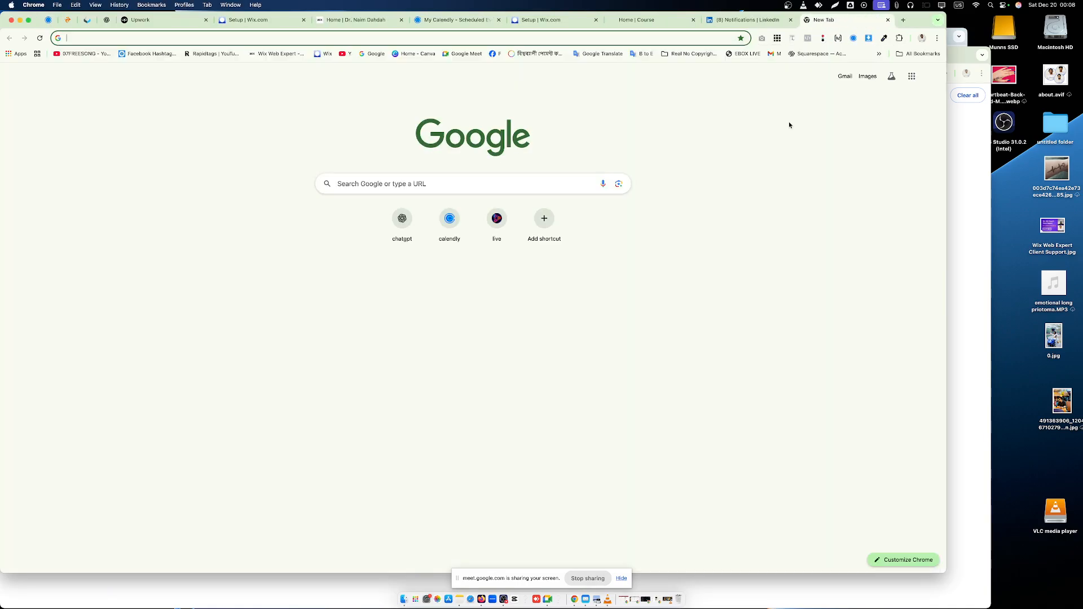
type("acco")
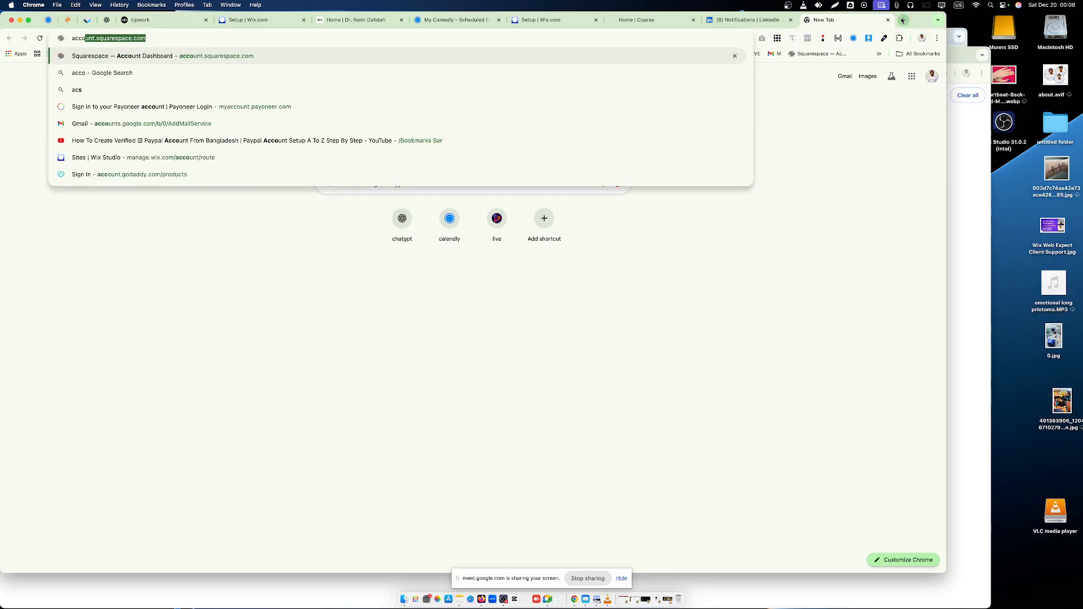
key("Return")
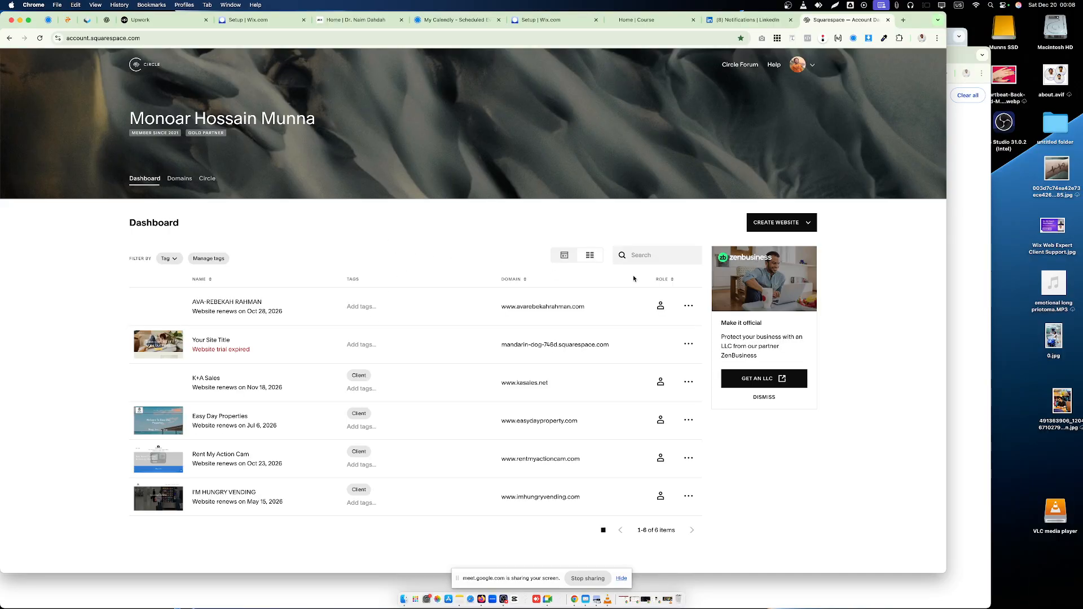
type("ka")
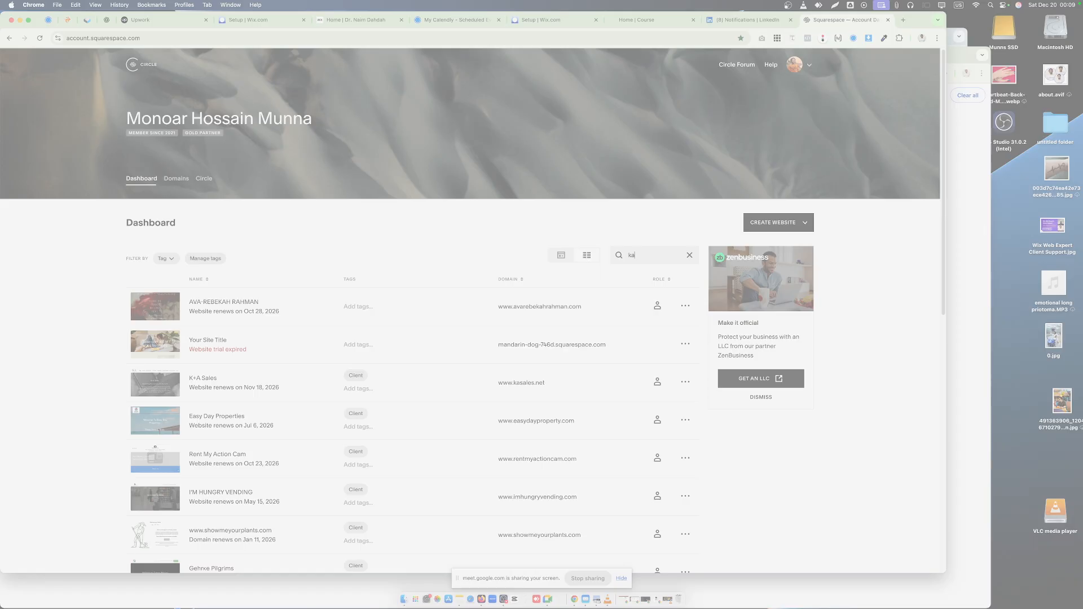
- Save the captured screenshot as a PNG in the Downloads folder
key("super+s")
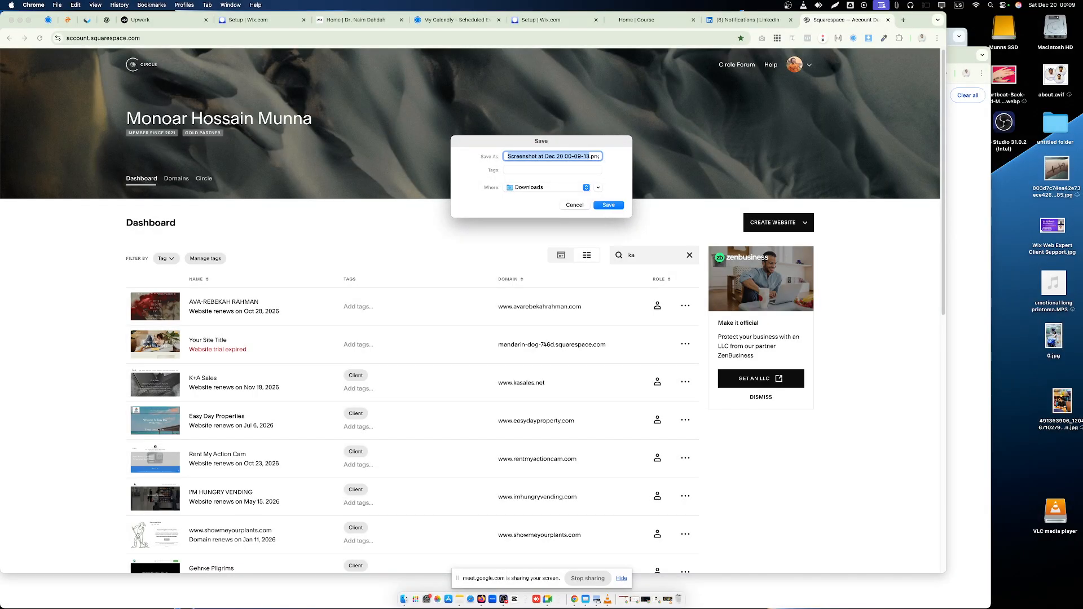
left_click(609, 208)
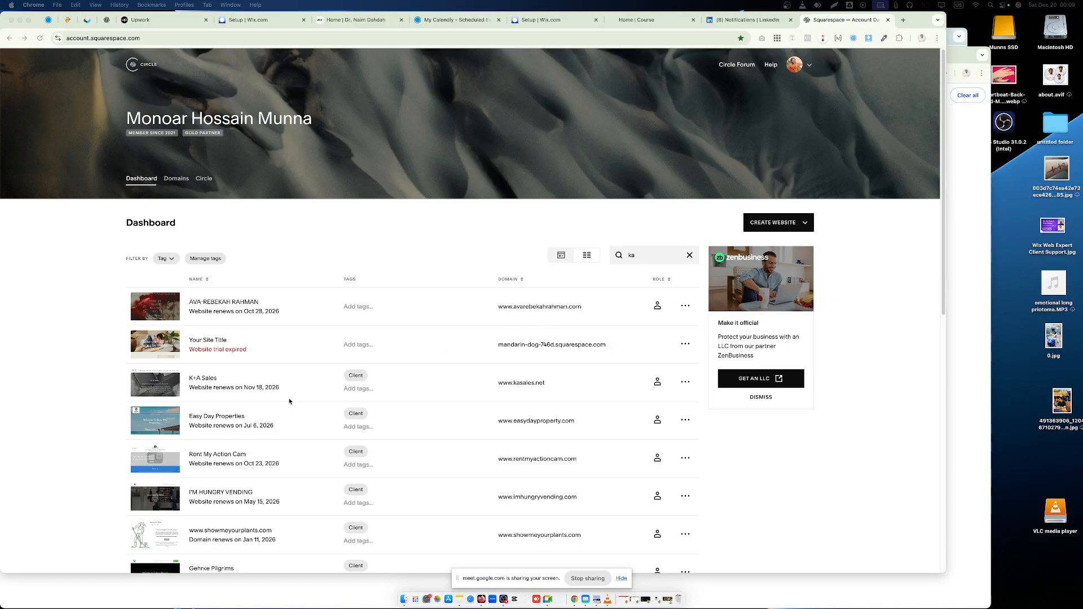
- Open the K+A Sales website's Products / Brands page and look over its grid of brand logos
left_click(146, 386)
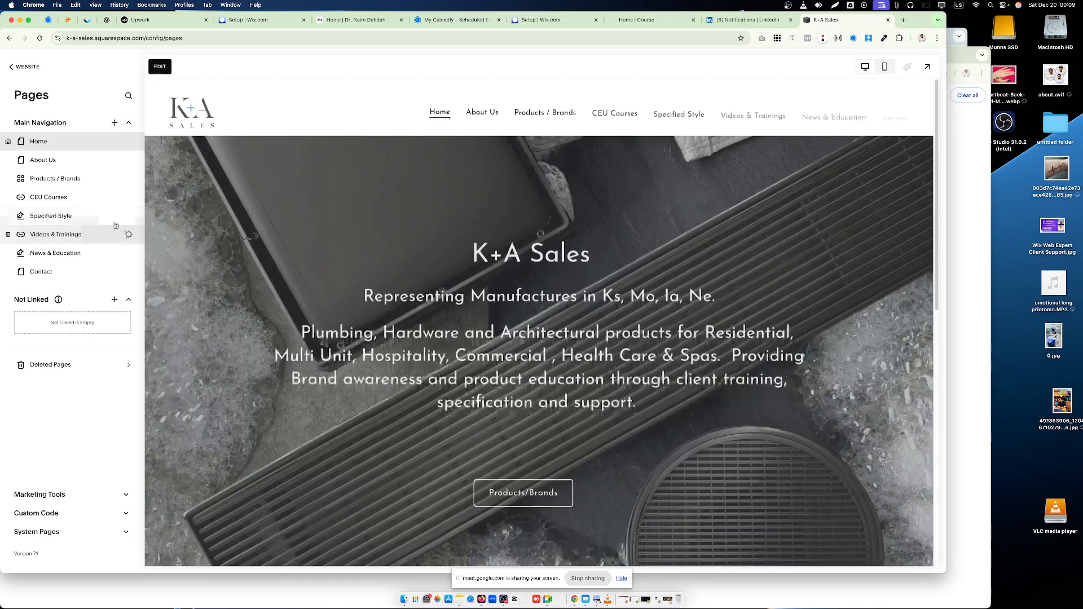
left_click(84, 177)
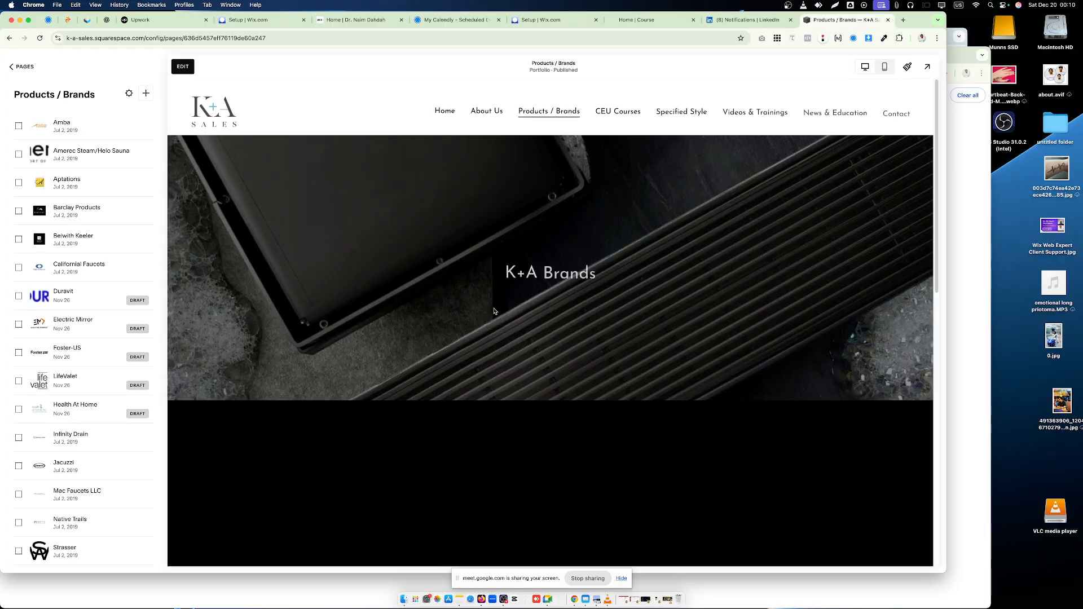
scroll(483, 358, "down", 7)
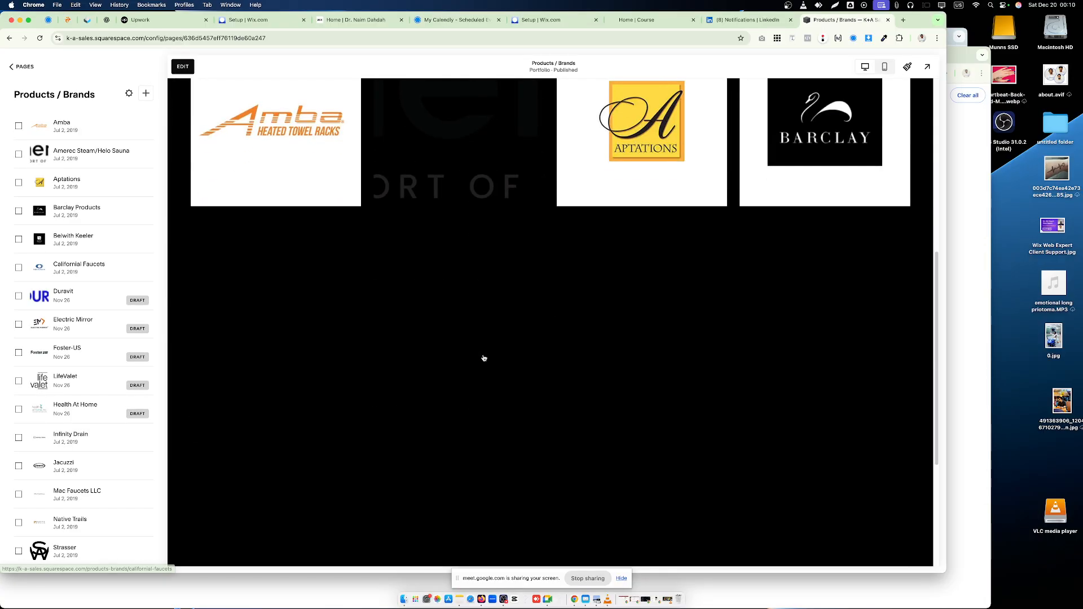
scroll(481, 355, "up", 3)
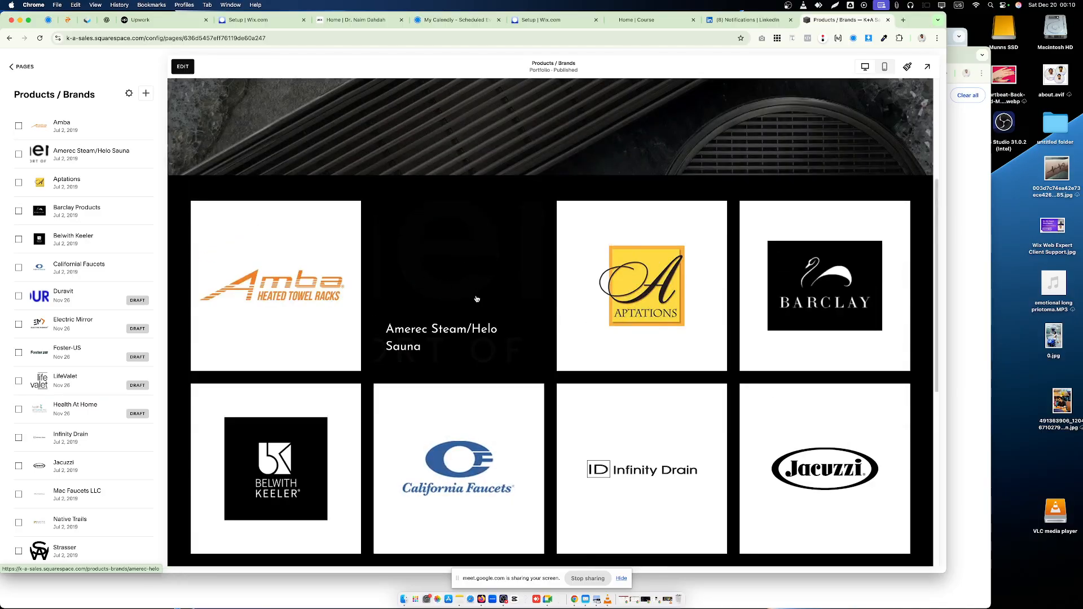
scroll(443, 363, "down", 5)
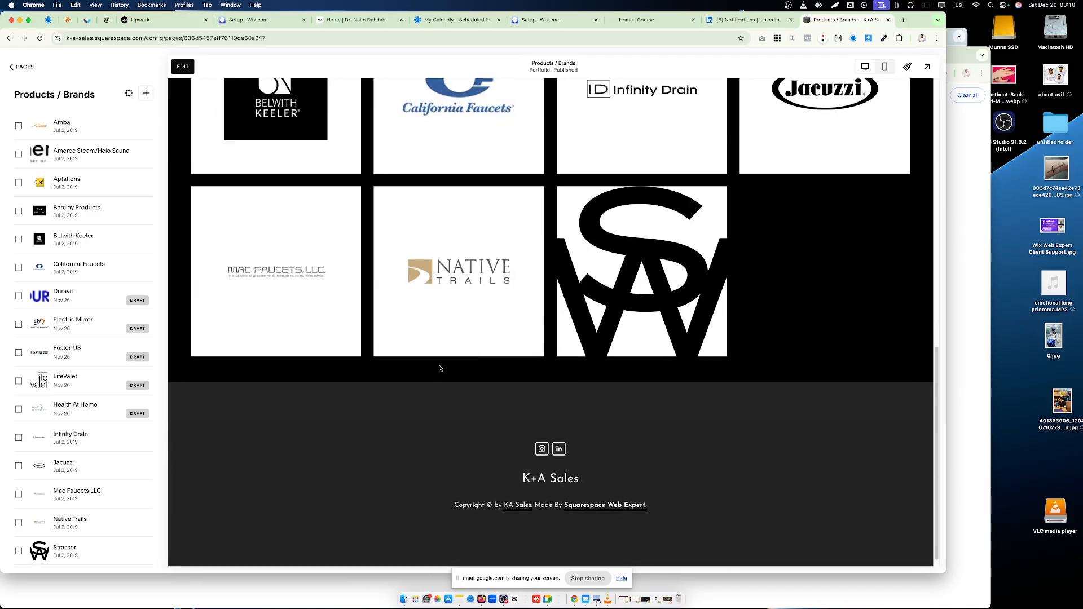
scroll(440, 367, "up", 5)
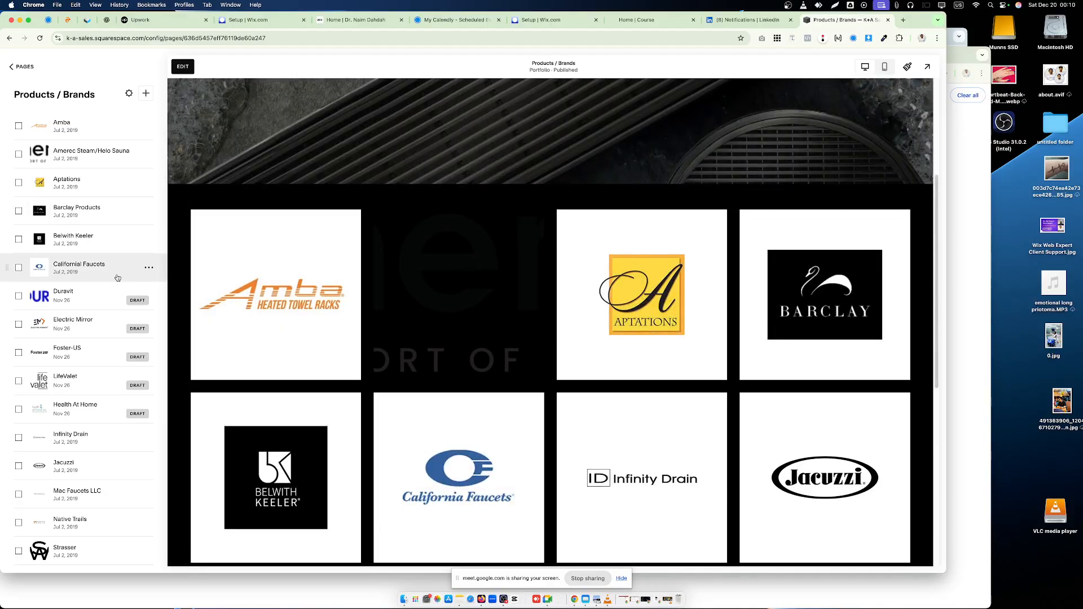
- Open the Amerec Steam/Helo Sauna project's featured image in a new browser tab and close the project settings
left_click(459, 330)
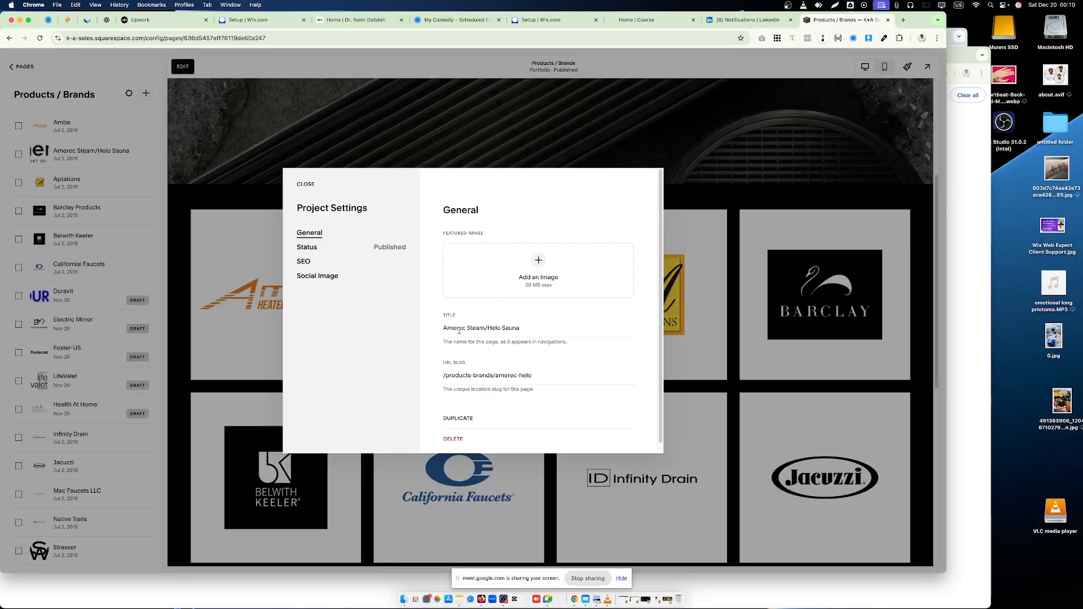
left_click(303, 261)
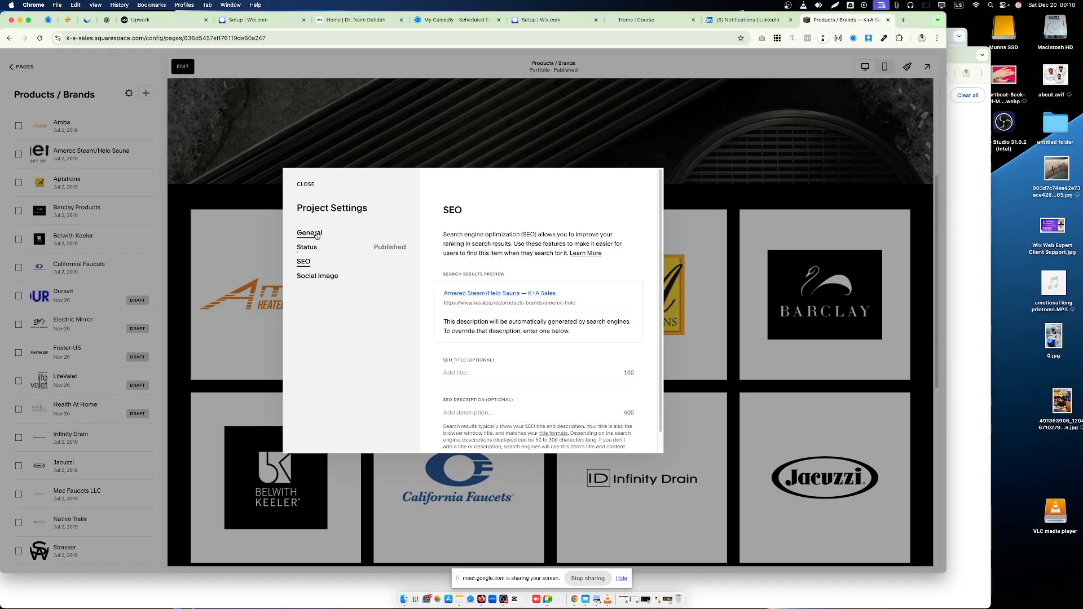
left_click(309, 232)
right_click(584, 257)
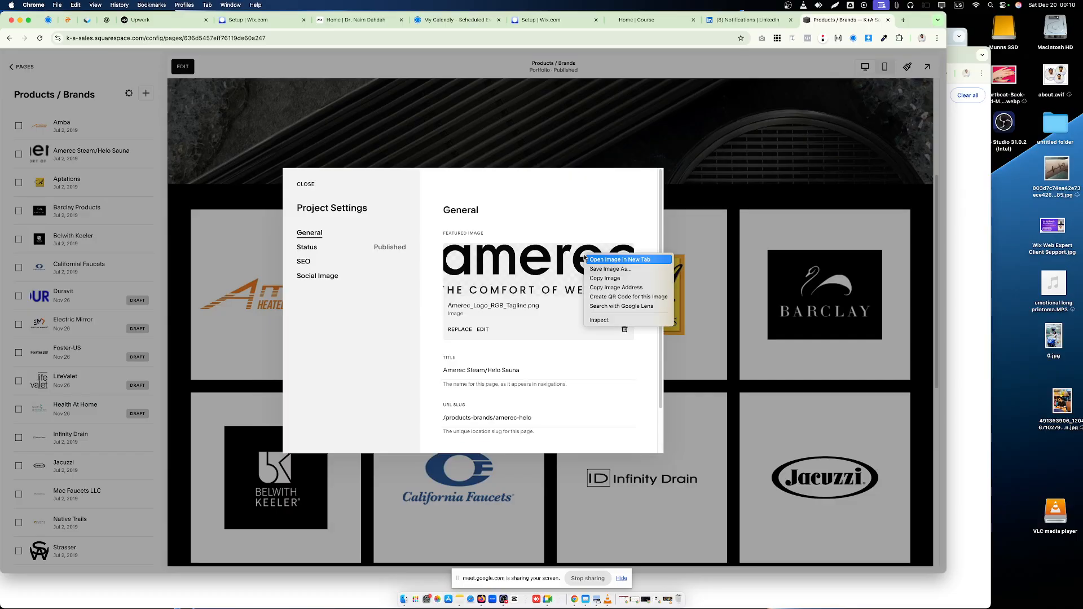
left_click(602, 260)
left_click(848, 19)
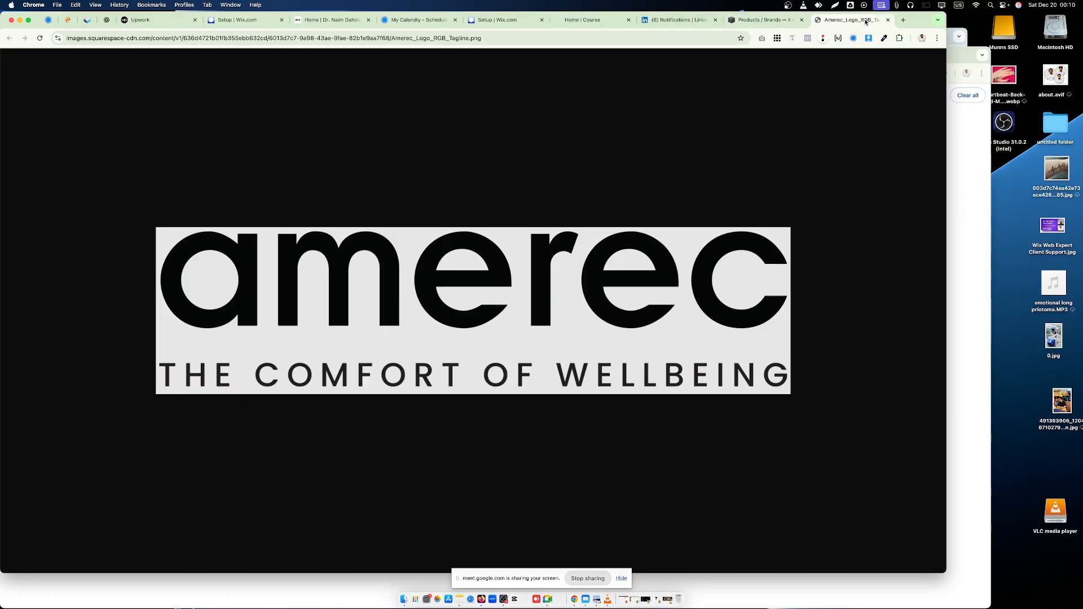
left_click(764, 19)
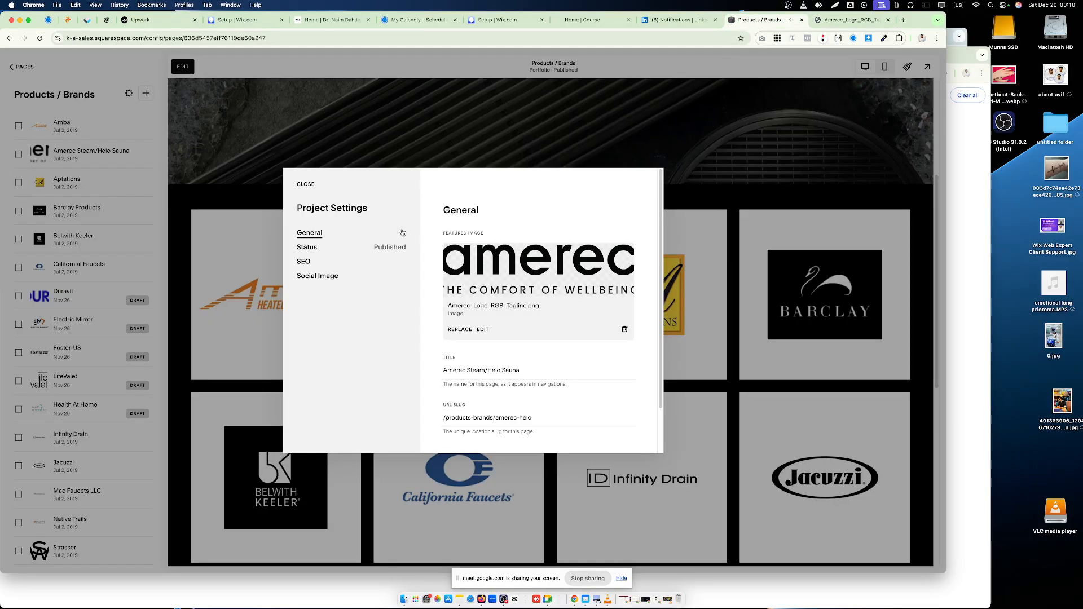
left_click(304, 183)
- Check the featured image in the Amba project's general settings for comparison and close the settings
left_click(78, 128)
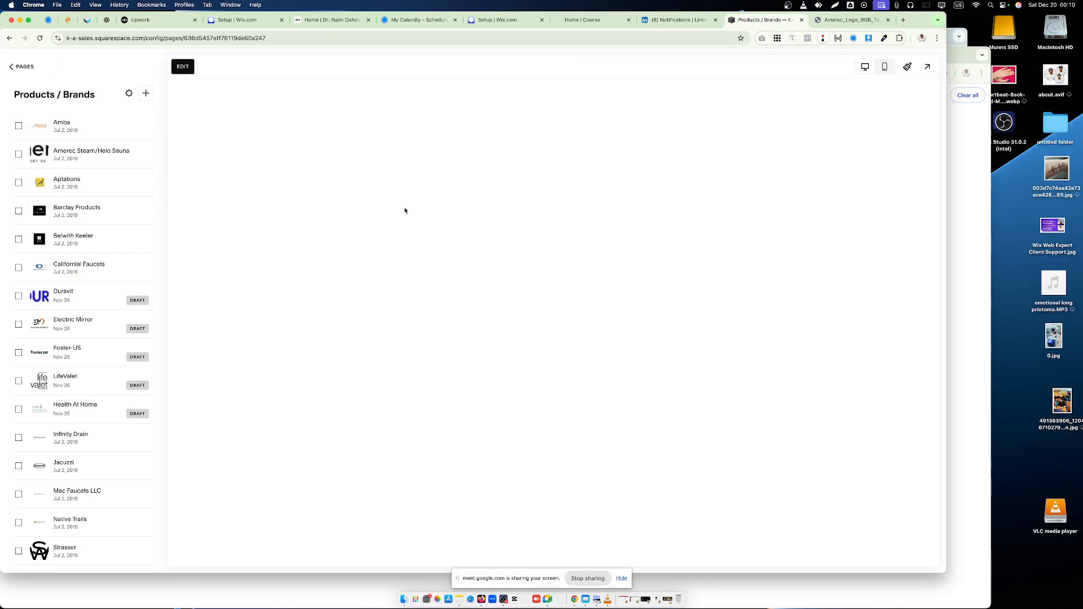
left_click(149, 125)
left_click(158, 143)
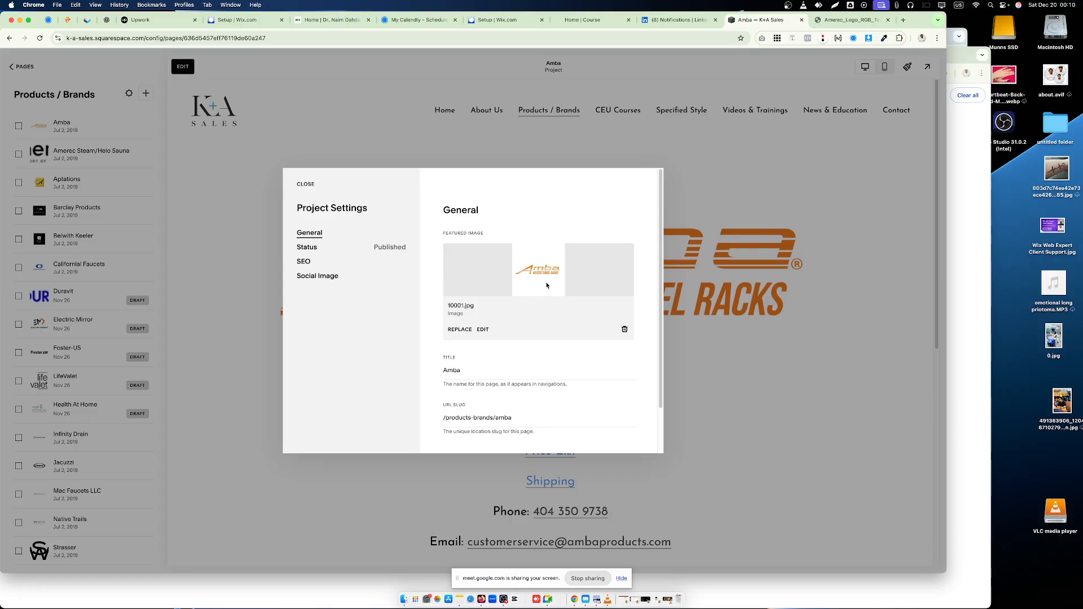
left_click(305, 184)
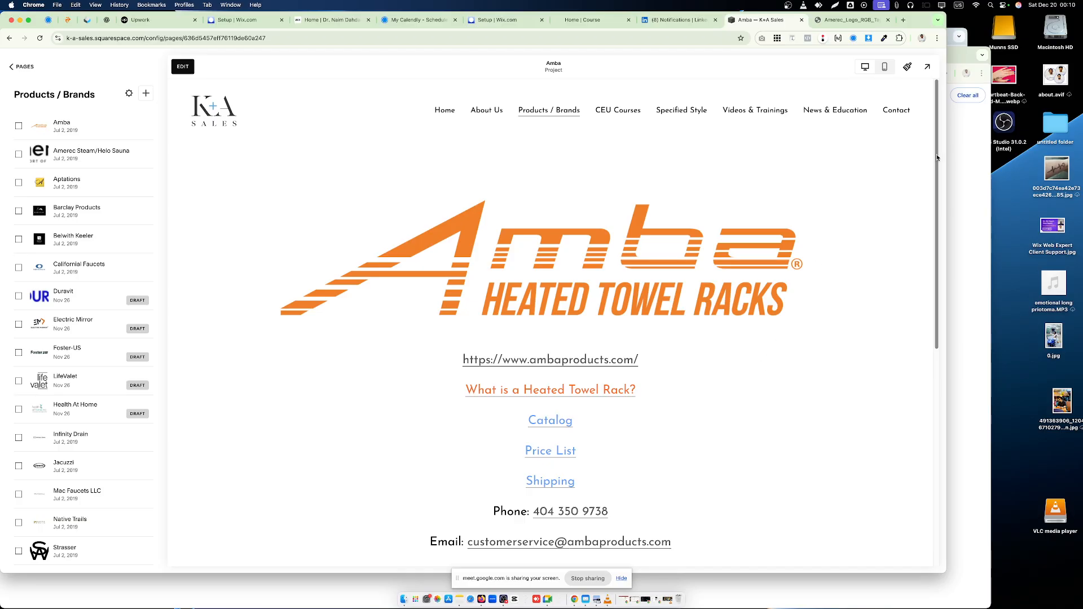
- Open Canva in a new browser tab and open the recent design "Copy of D logos"
left_click(903, 20)
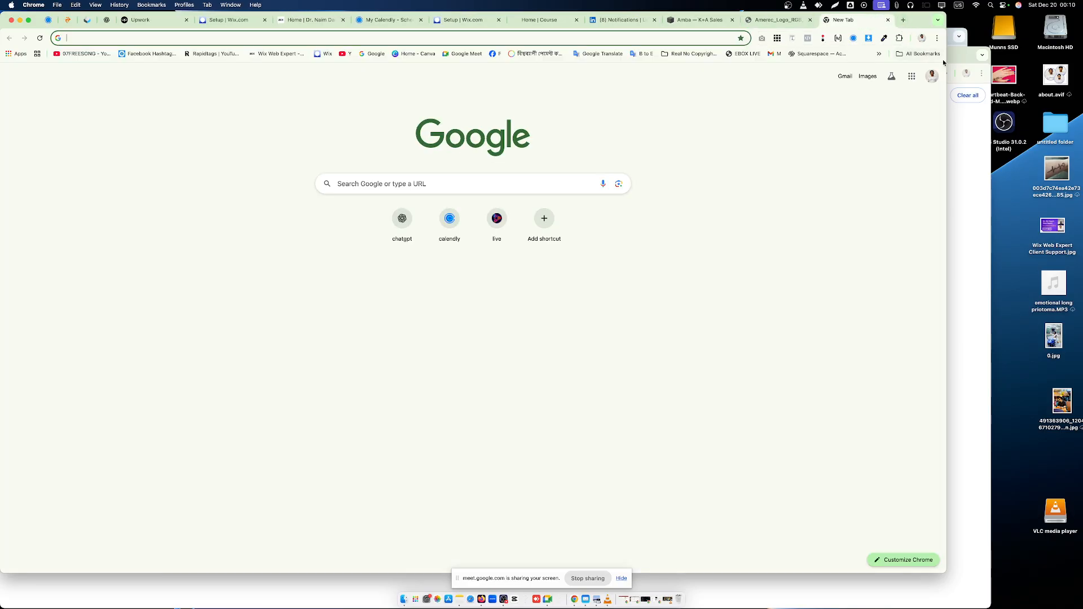
type("canva")
key("Return")
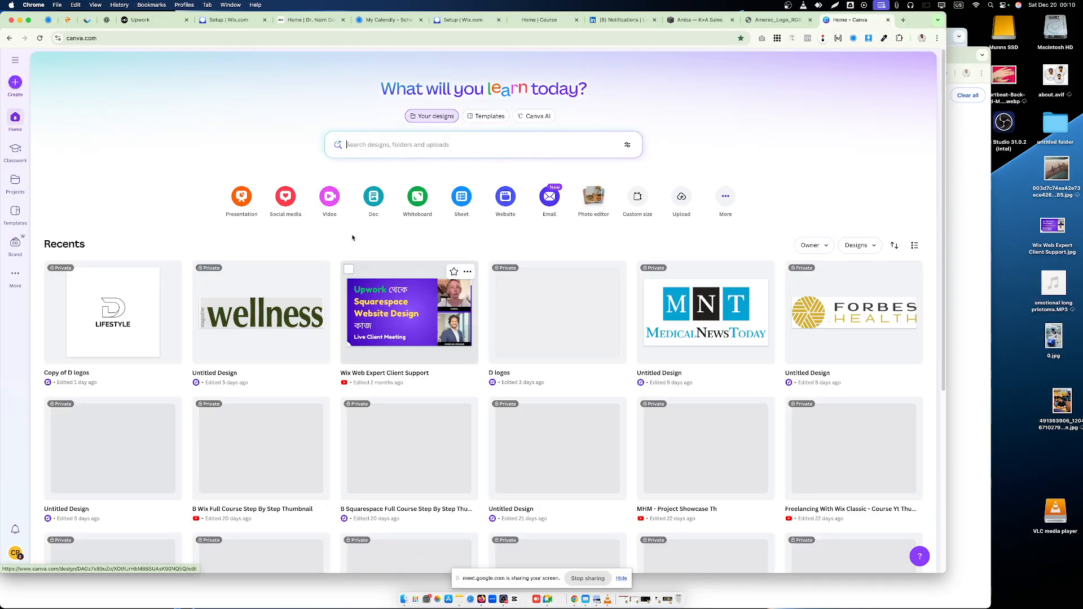
left_click(130, 315)
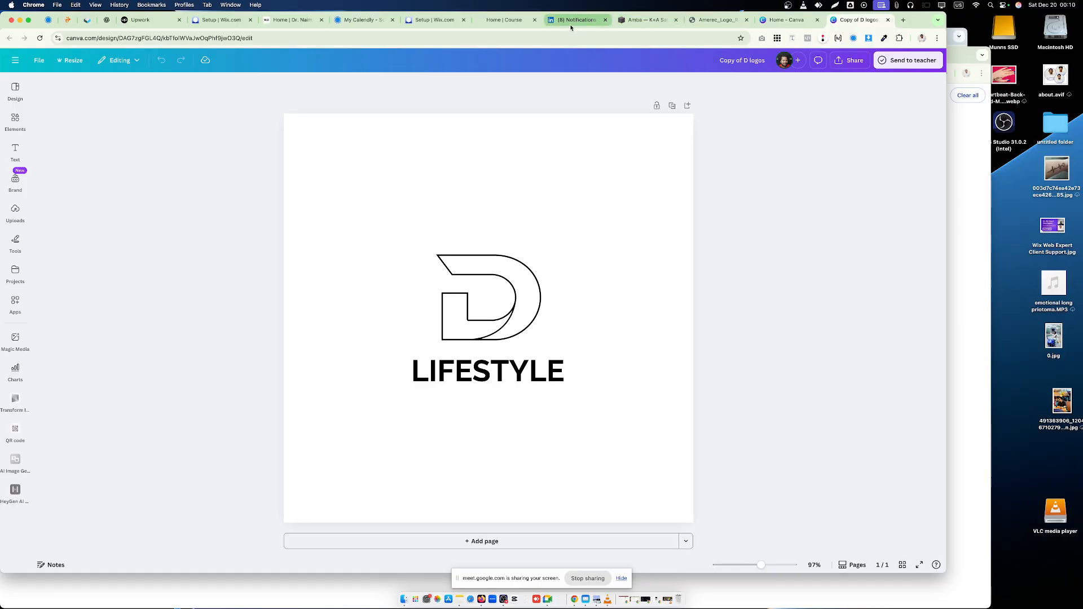
- Save the Amerec logo image to Downloads as Amerec_Logo_RGB_Tagline.webp and return to the "Copy of D logos" design in Canva
left_click(710, 21)
right_click(445, 249)
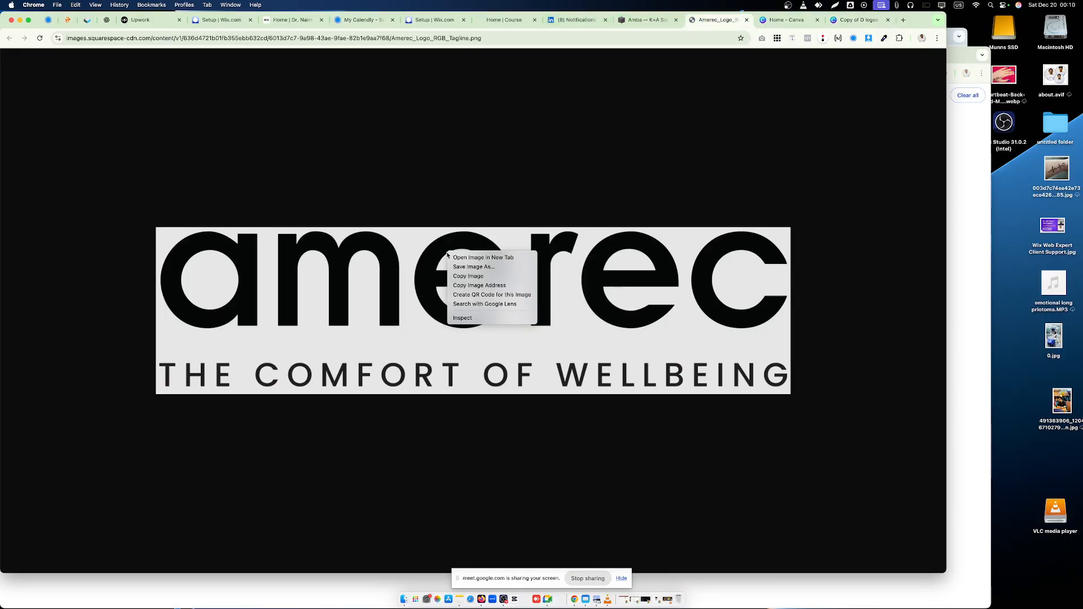
left_click(474, 275)
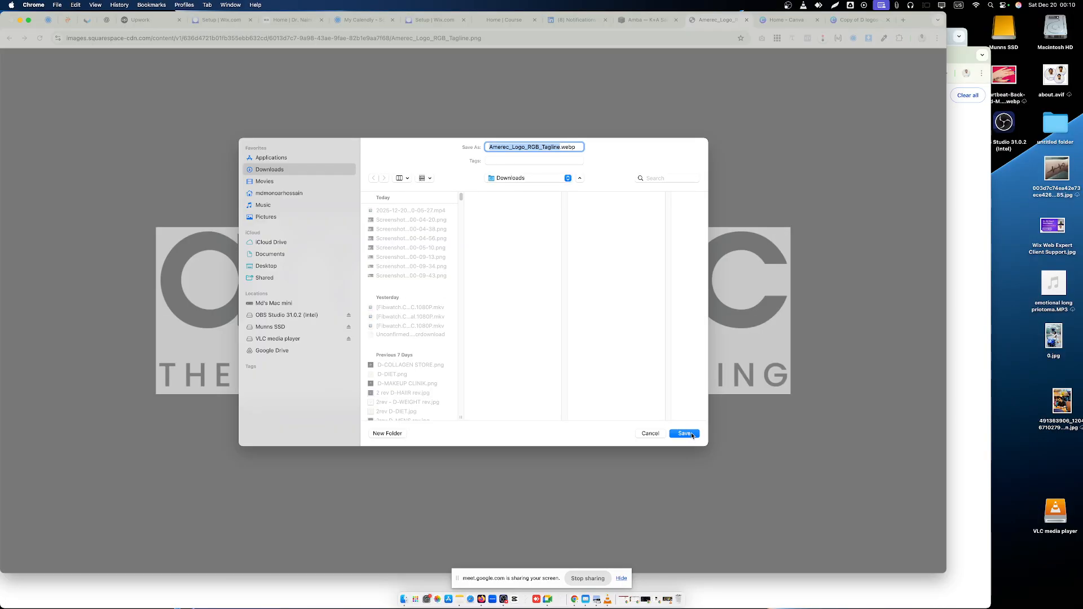
left_click(693, 436)
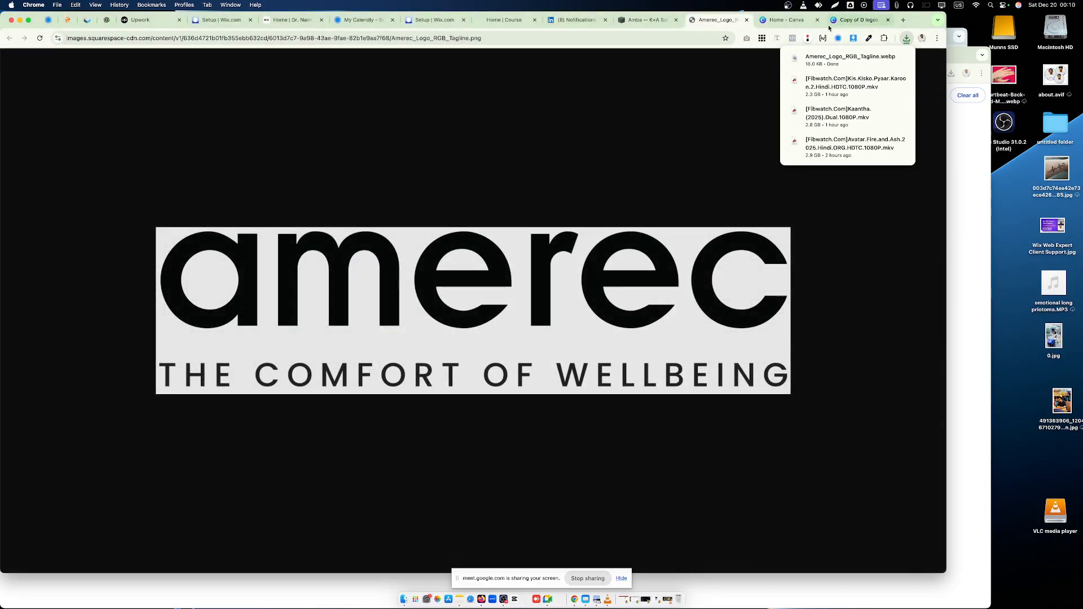
left_click(857, 21)
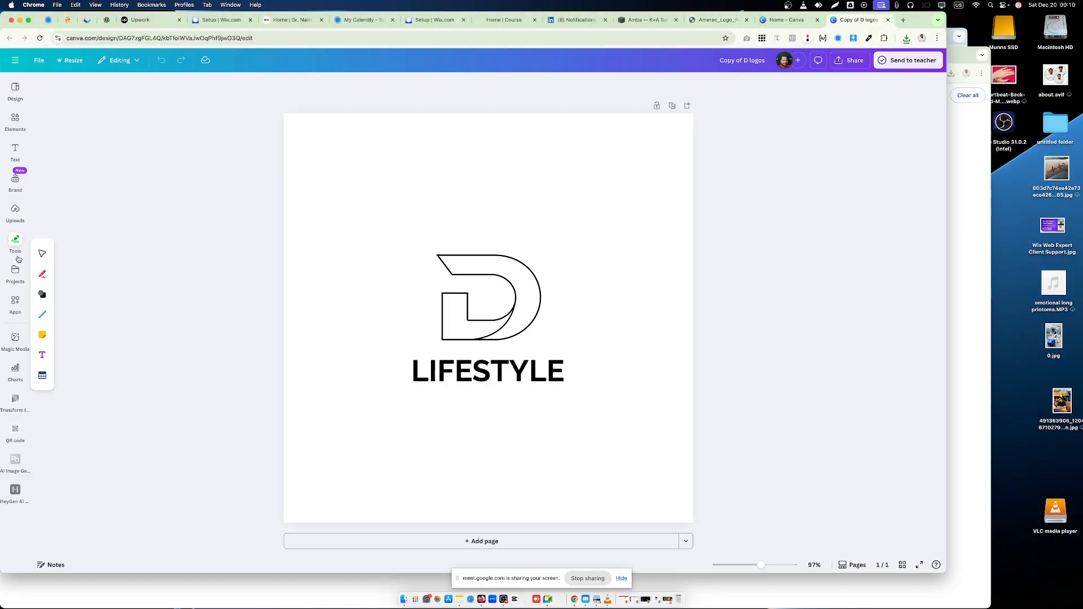
- Replace the D LIFESTYLE logo on the canvas with the downloaded Amerec_Logo_RGB_Tagline.webp from the Downloads folder
left_click(905, 38)
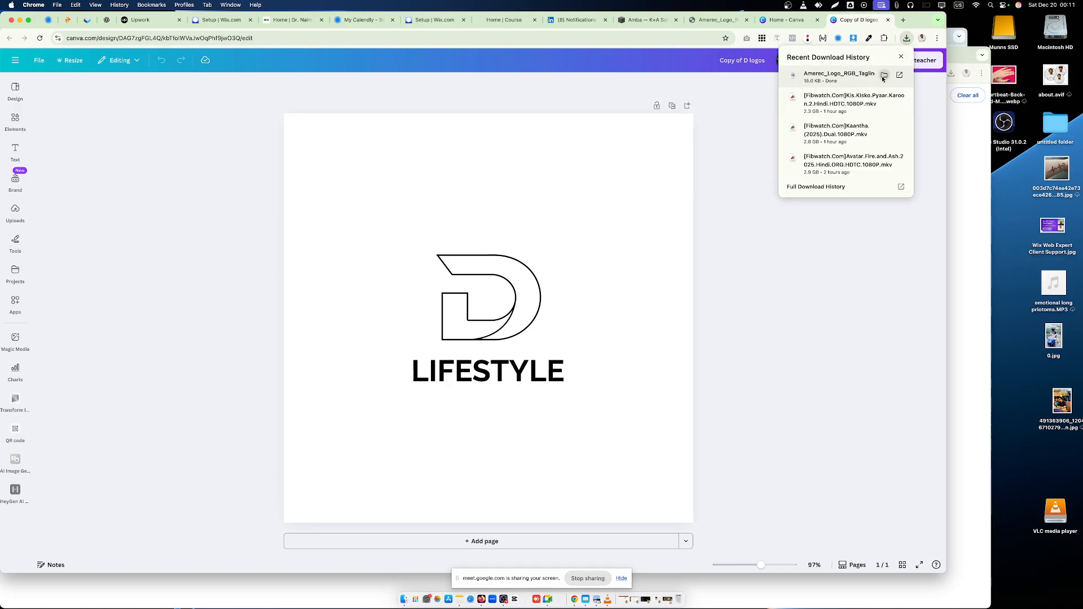
left_click(883, 78)
left_click_drag(1082, 304, 427, 283)
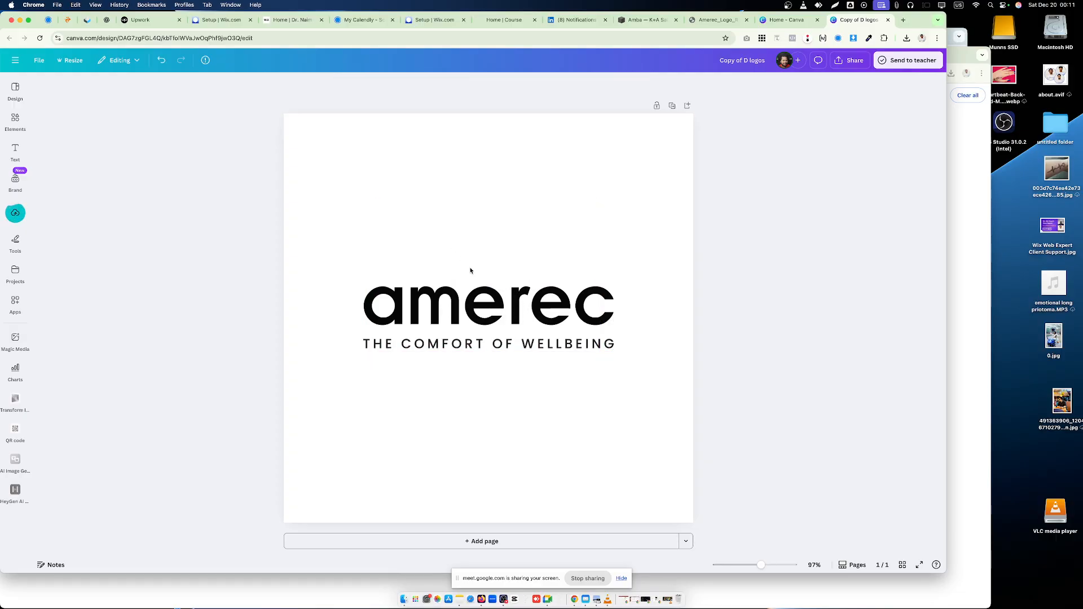
- Enlarge the Amerec logo to about 747 px wide and align it to the page's middle and center
left_click_drag(615, 284, 667, 271)
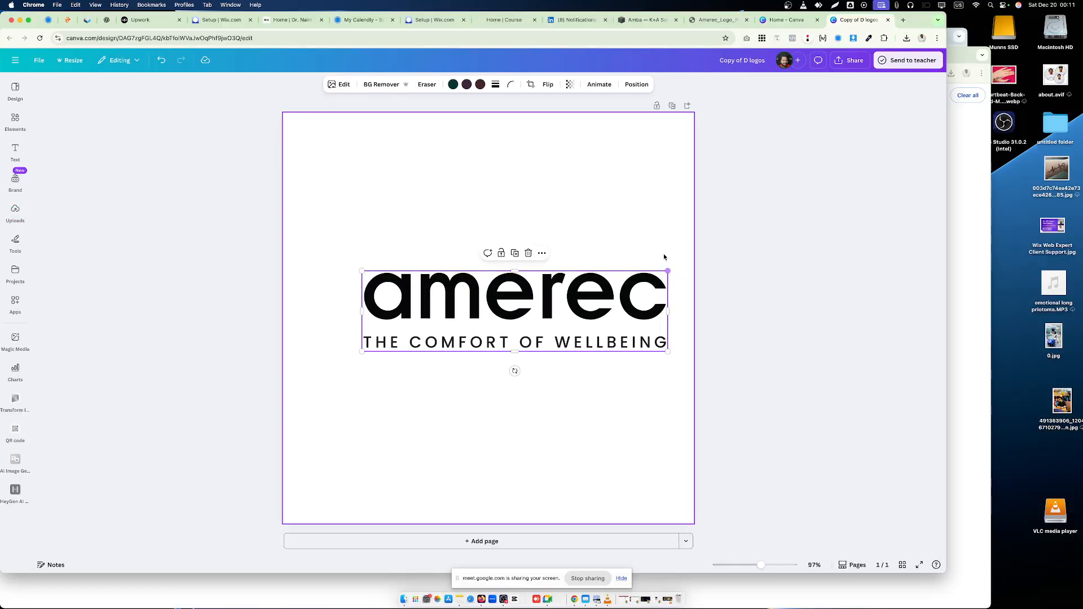
left_click(636, 84)
left_click(63, 212)
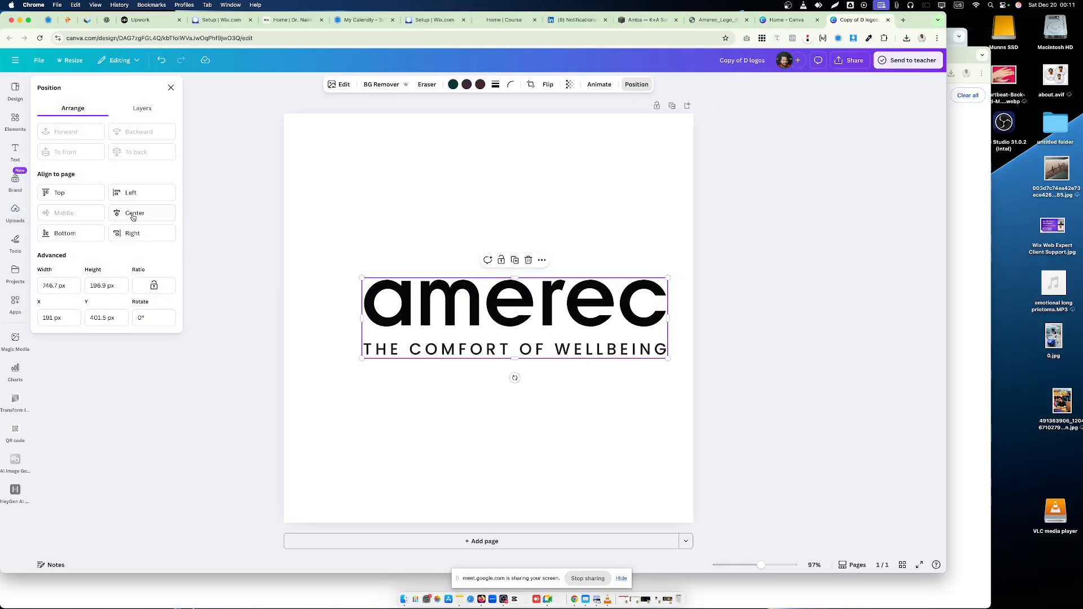
left_click(135, 213)
left_click(388, 260)
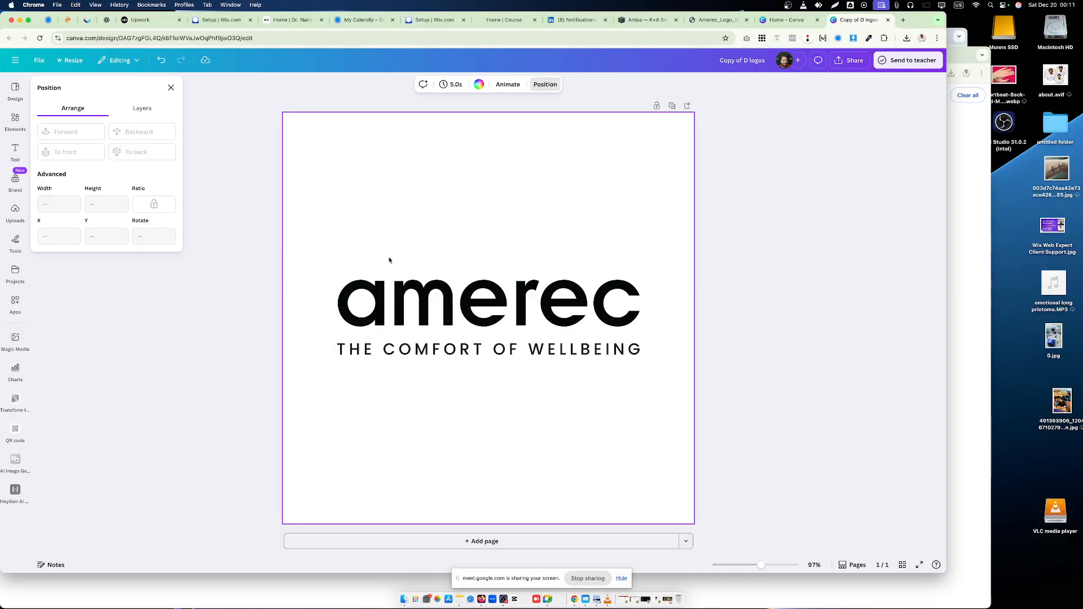
left_click(171, 87)
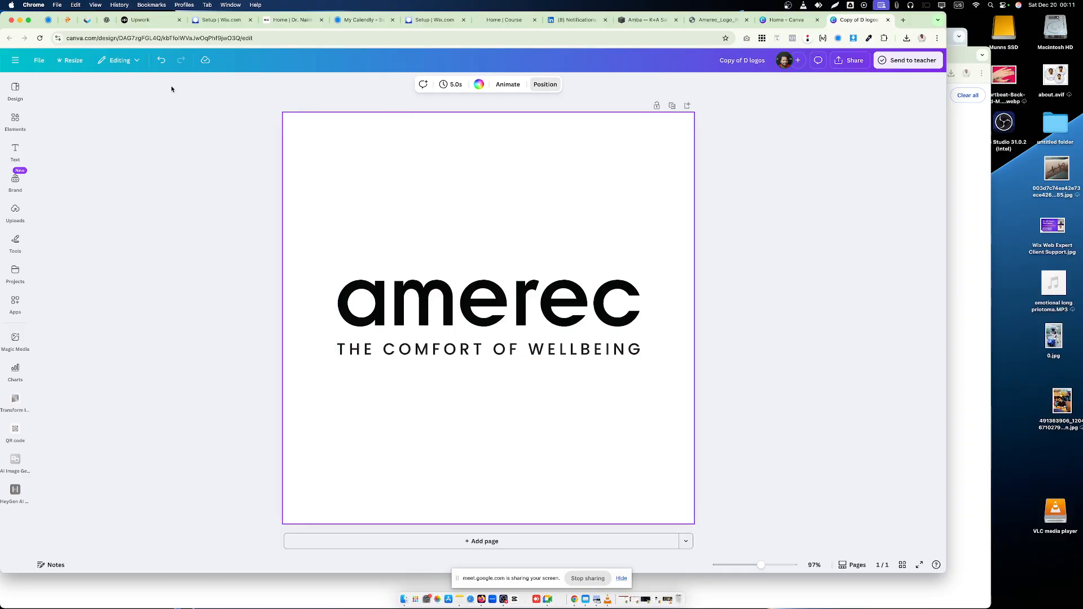
- Enlarge the Amerec logo further to about 856 px wide and align it to the page's middle and center again
left_click(15, 120)
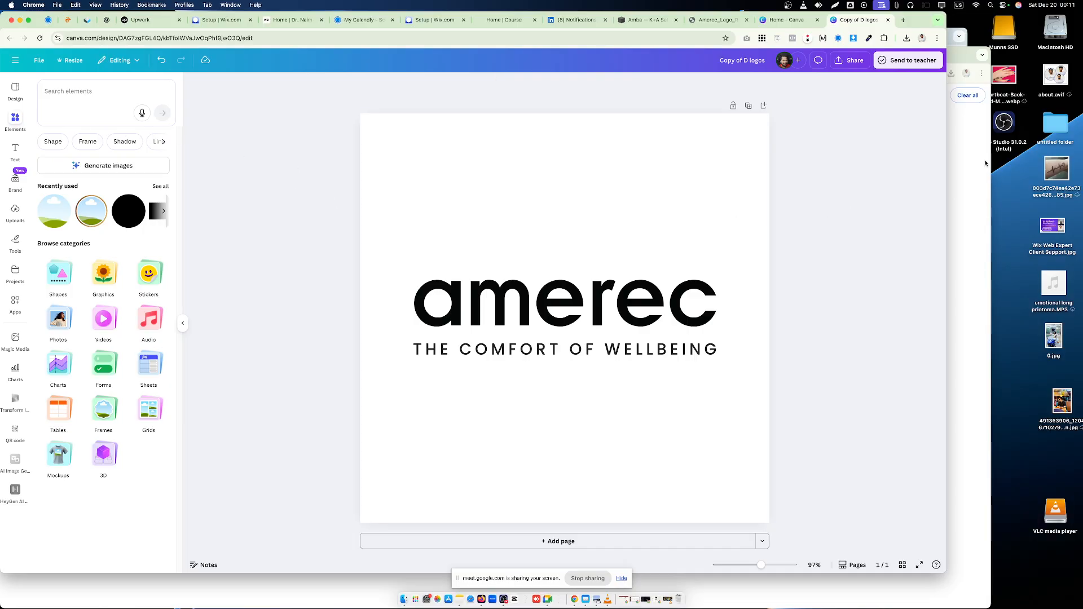
left_click(629, 300)
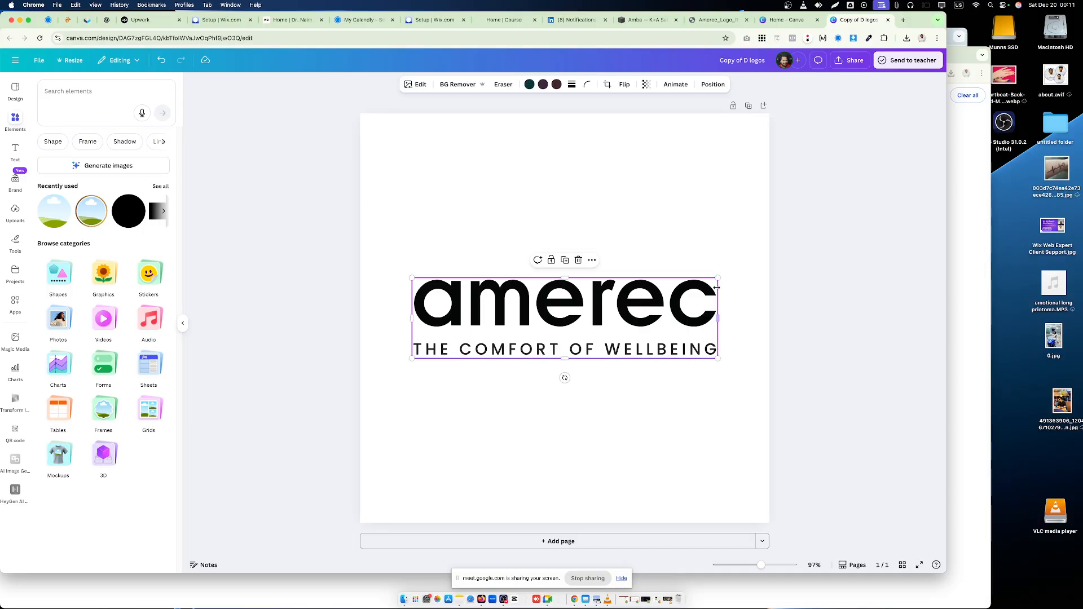
left_click_drag(718, 278, 761, 265)
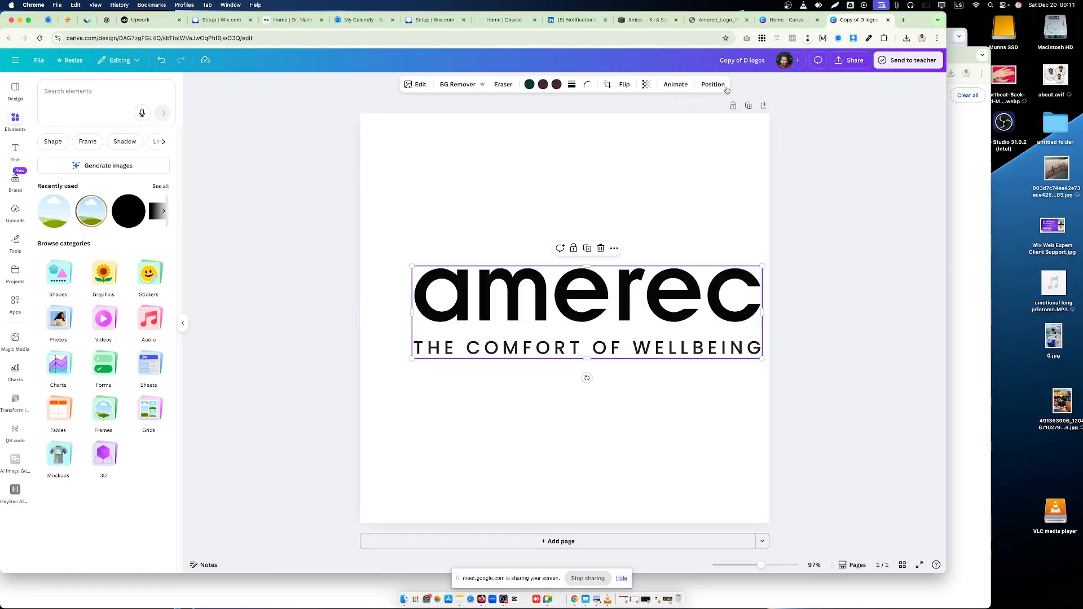
left_click(713, 84)
left_click(64, 211)
left_click(138, 211)
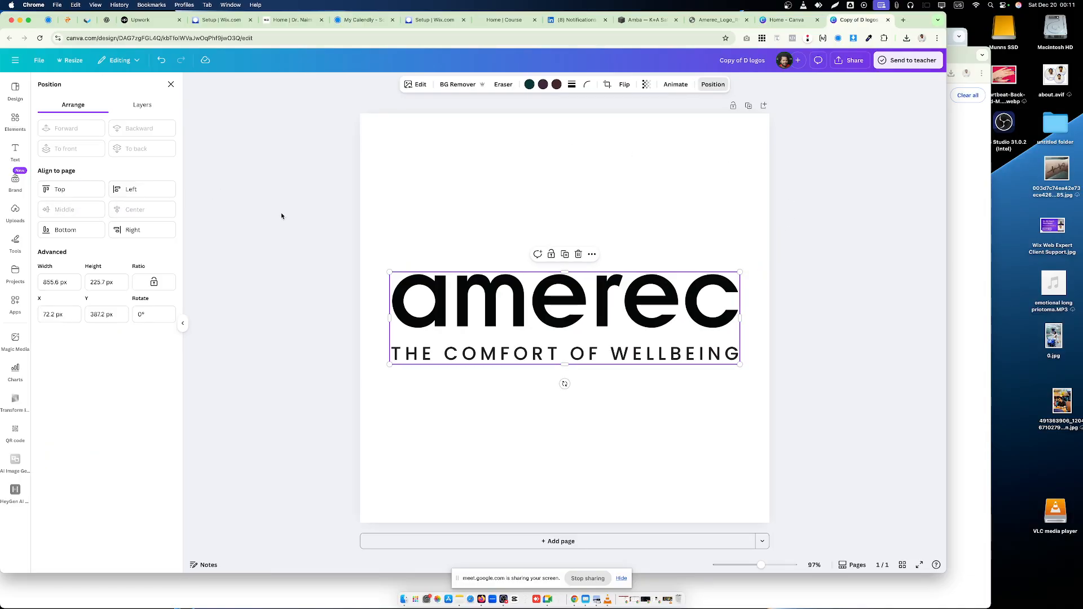
left_click(281, 213)
left_click(924, 140)
- Download the design as a PNG and save it to Downloads as amerec.png
left_click(849, 59)
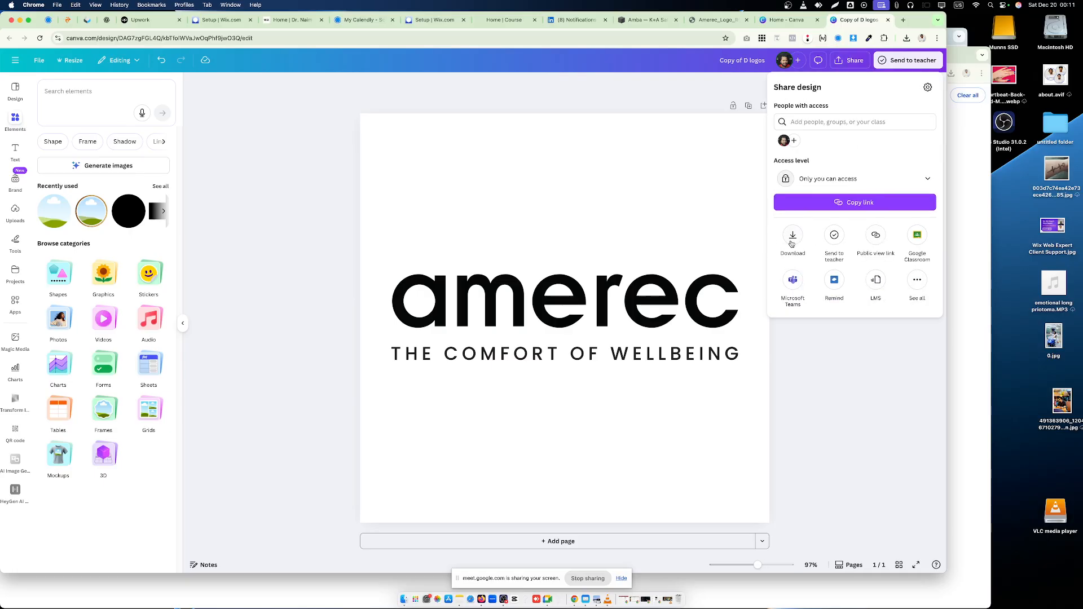
left_click(794, 242)
left_click(814, 245)
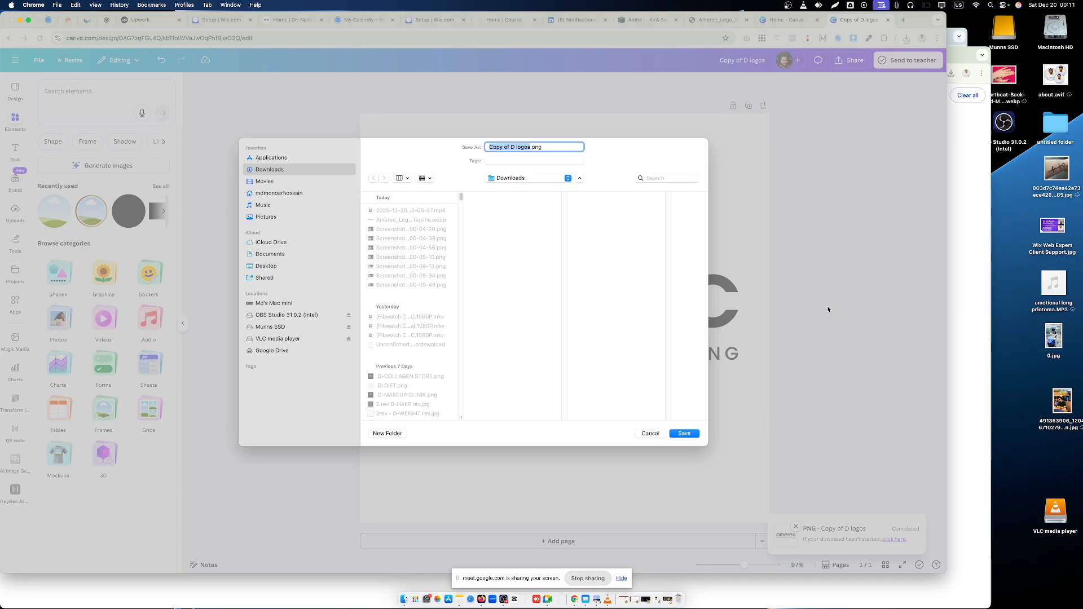
type("amerec")
key("Return")
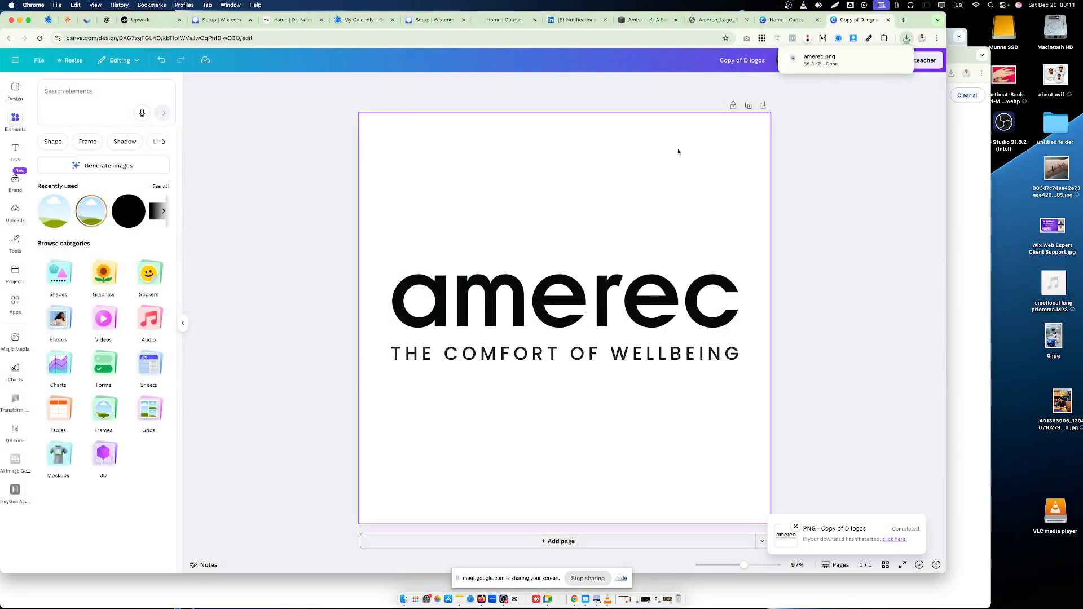
- Return to the Squarespace Products / Brands page and remove the featured image in the Amerec Steam/Helo Sauna project's settings
left_click(646, 20)
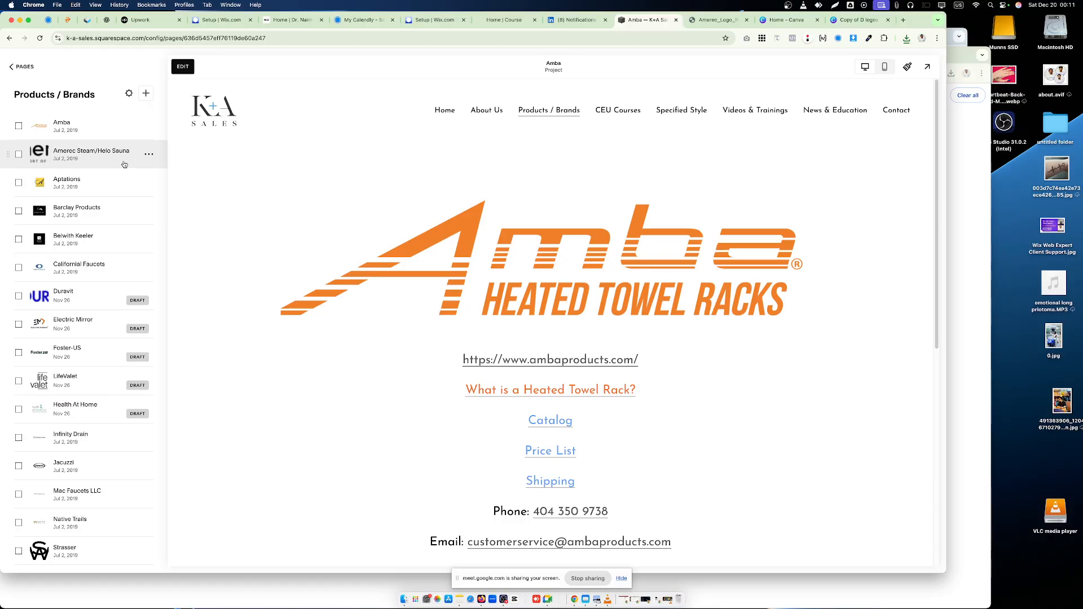
left_click(148, 154)
left_click(148, 173)
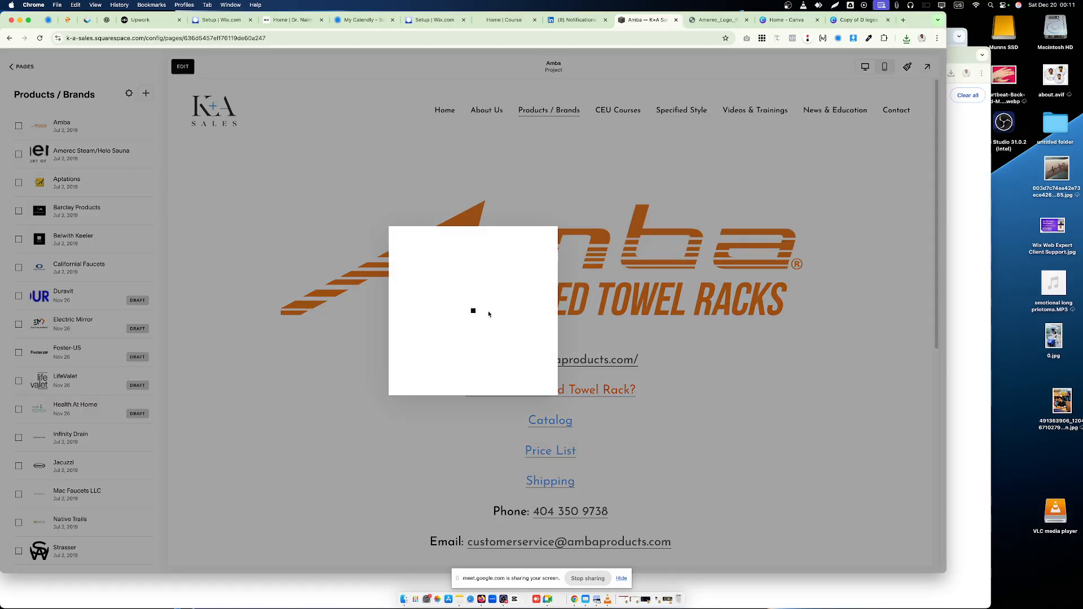
left_click(626, 328)
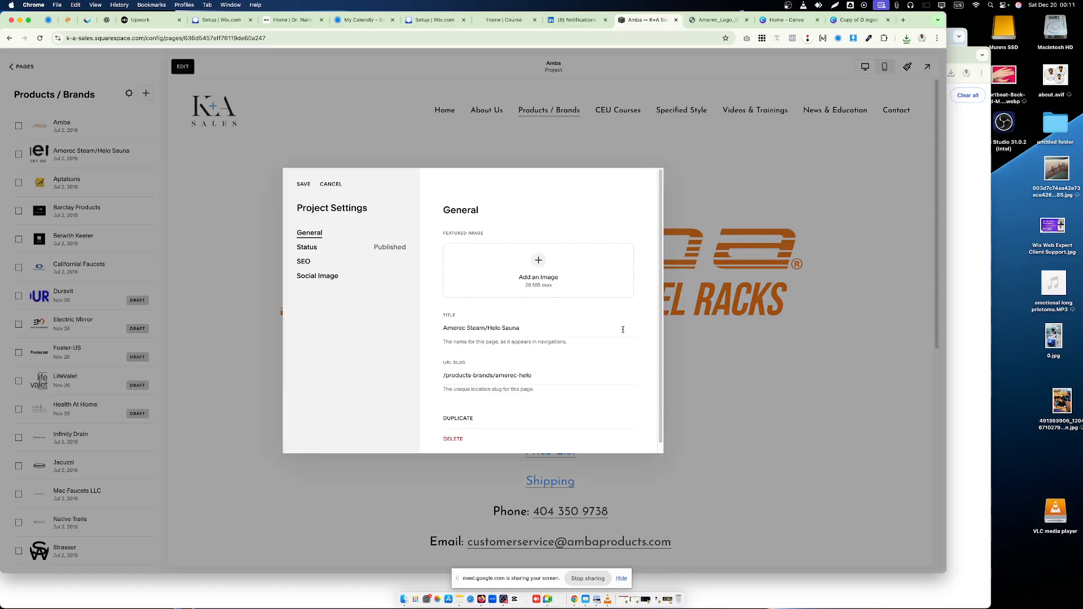
- Upload amerec.png from Downloads as the Amerec Steam/Helo Sauna project's featured image and save the settings
left_click(533, 282)
left_click(534, 282)
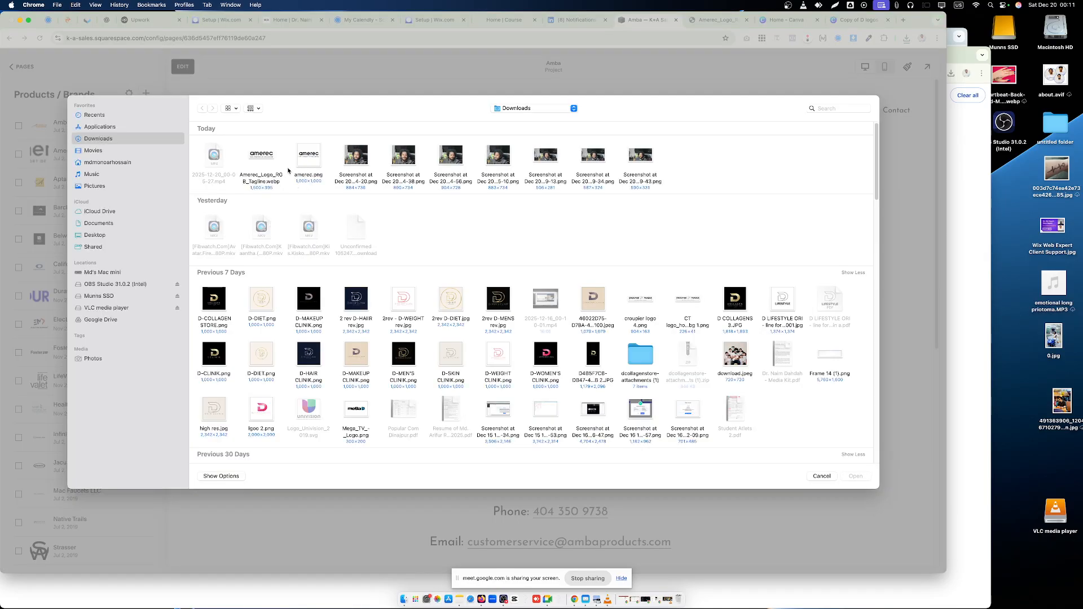
left_click(315, 157)
left_click(854, 476)
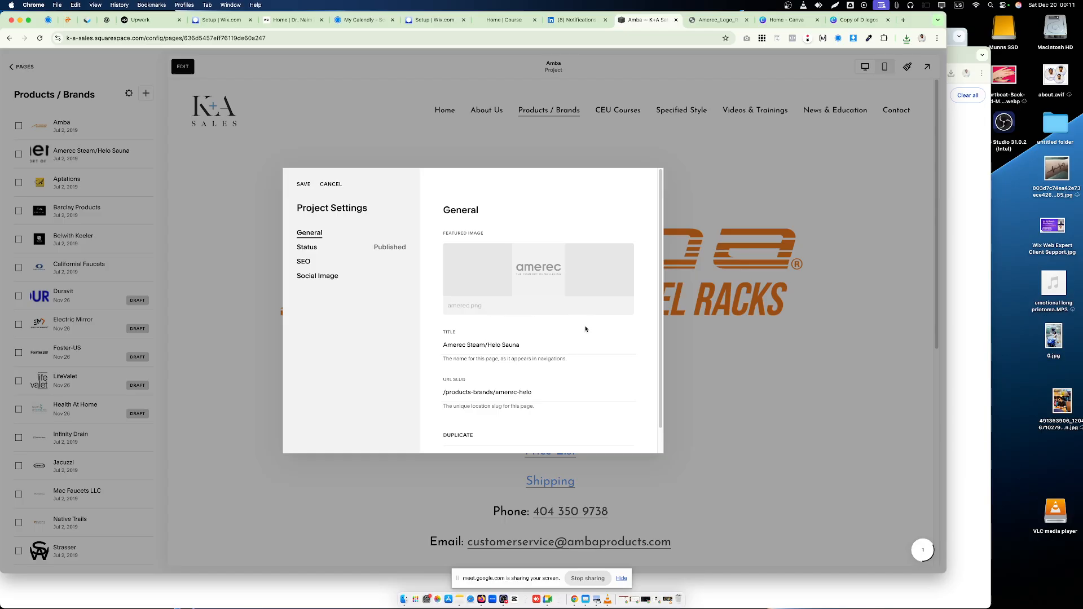
scroll(550, 338, "down", 1)
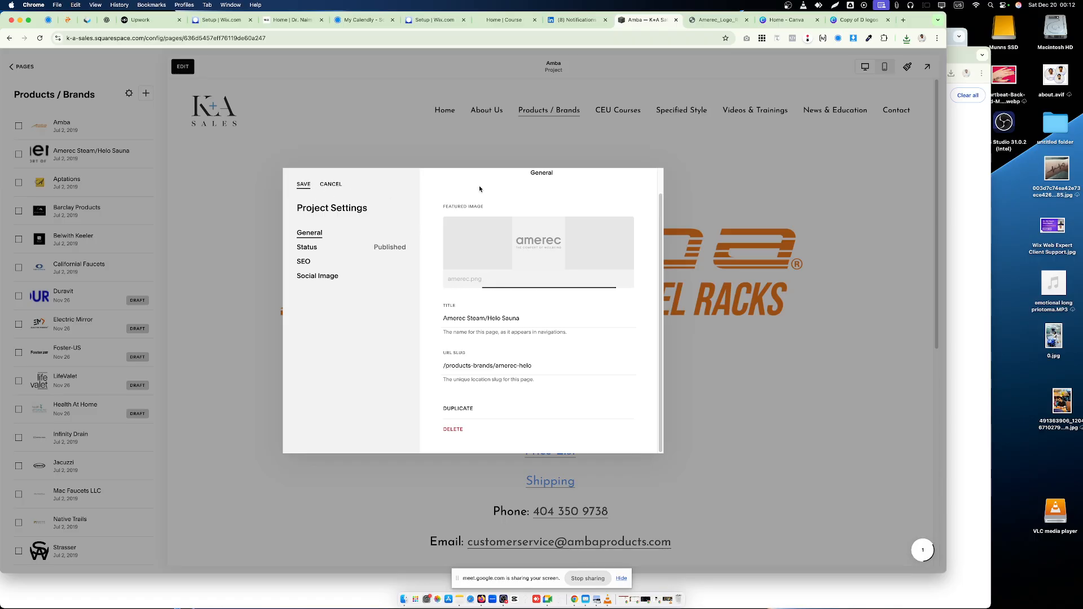
left_click(906, 38)
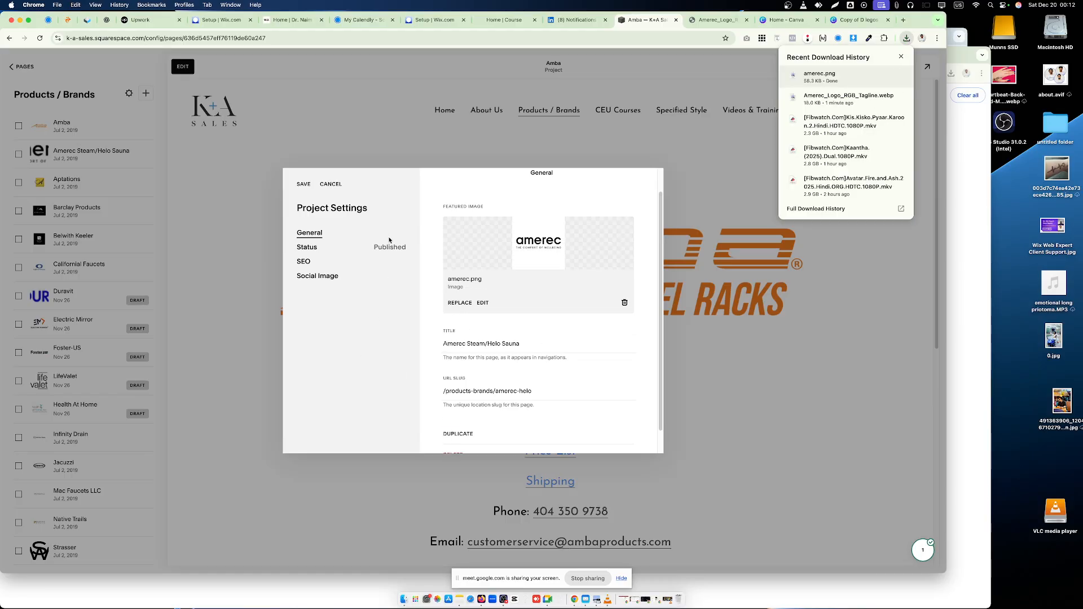
left_click(304, 186)
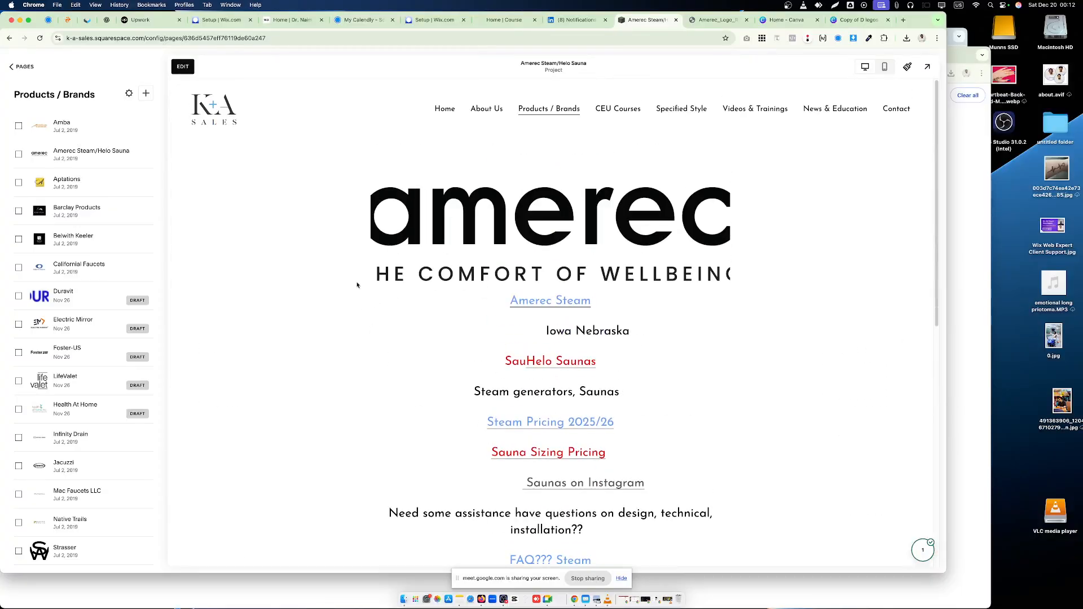
- Reopen the Products / Brands portfolio page and check how the Amerec logo appears in the brand grid
left_click(24, 67)
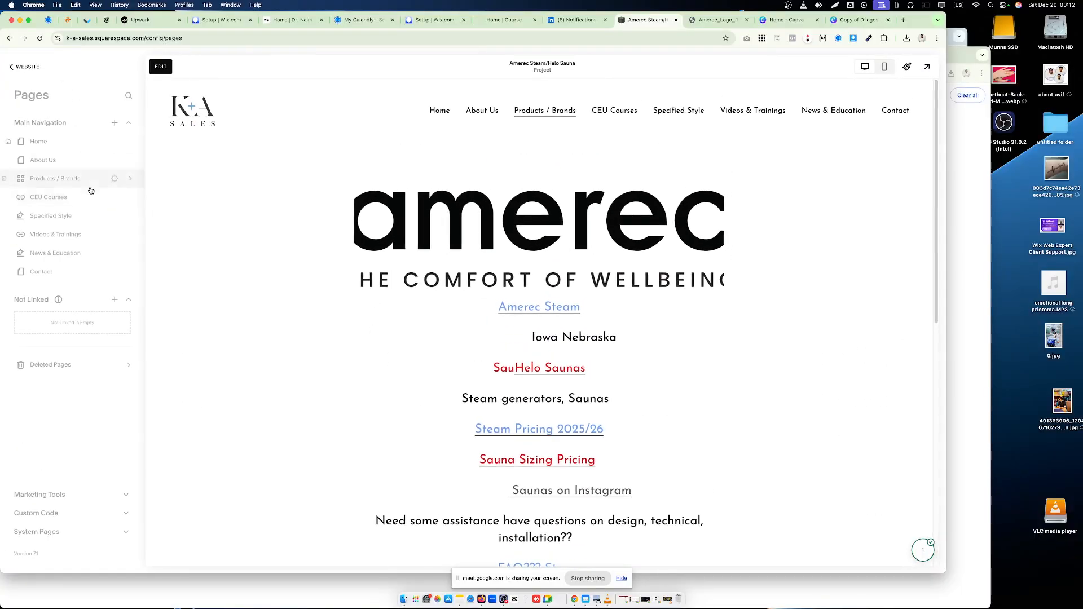
left_click(65, 179)
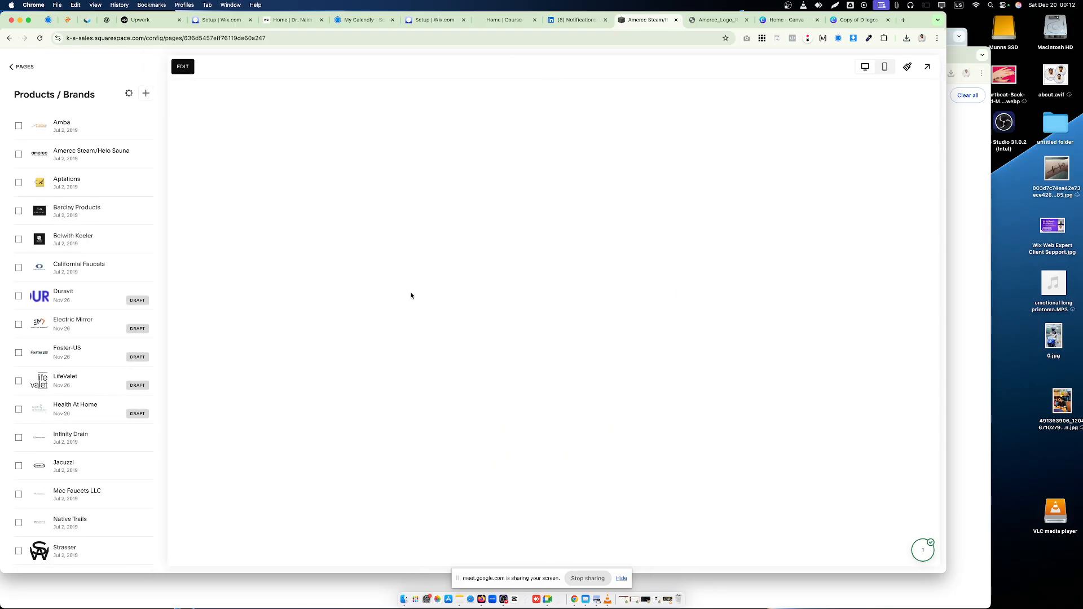
scroll(451, 293, "down", 5)
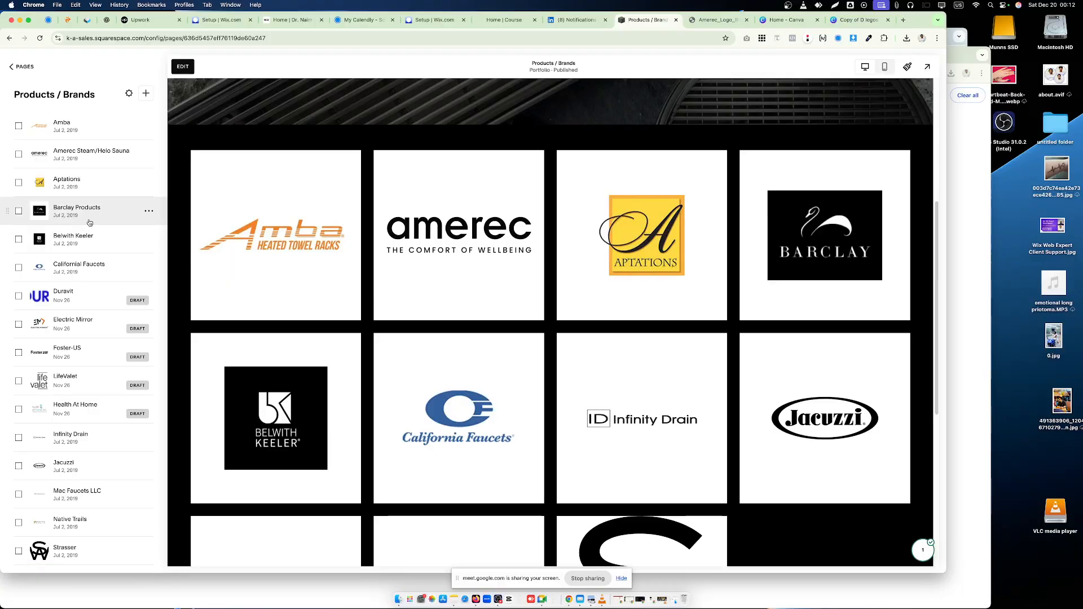
- Review the General, Status, SEO and Social Image settings of the Amerec Steam/Helo Sauna project and close them without changes
left_click(149, 154)
left_click(162, 171)
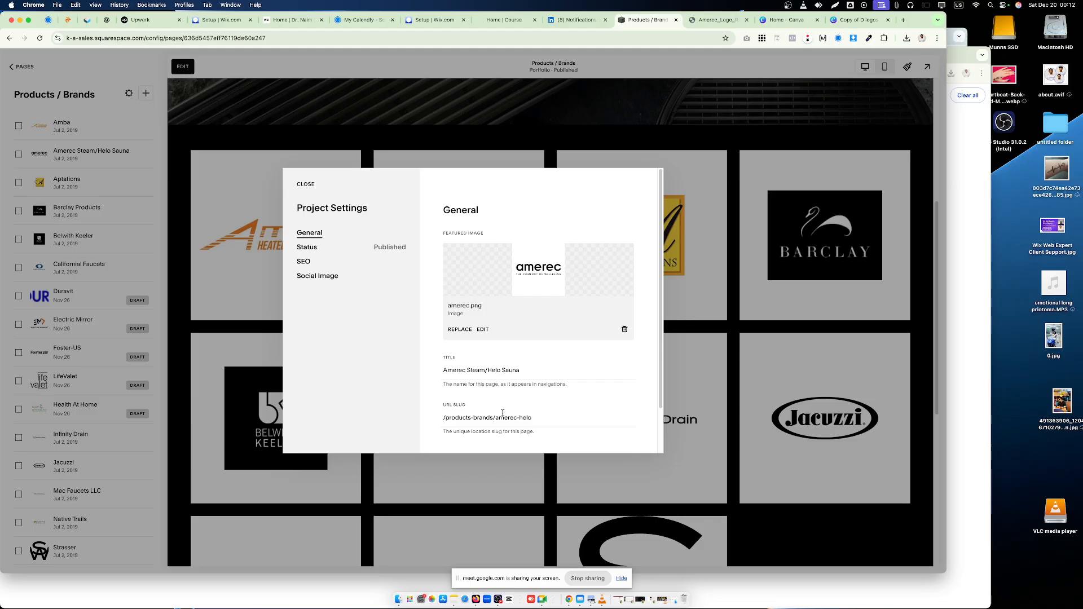
left_click(307, 247)
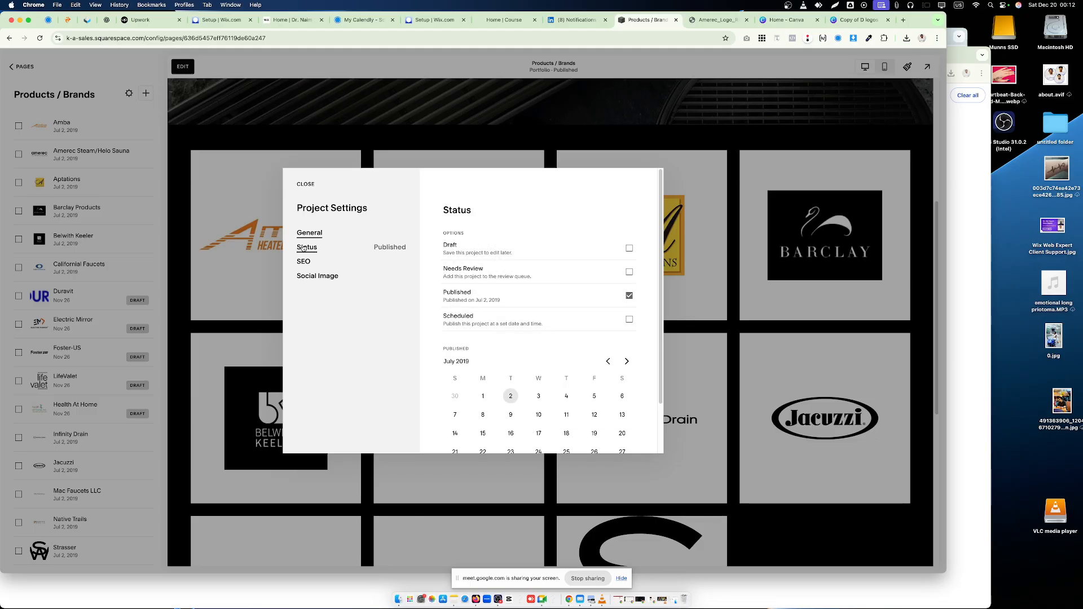
left_click(305, 262)
left_click(312, 276)
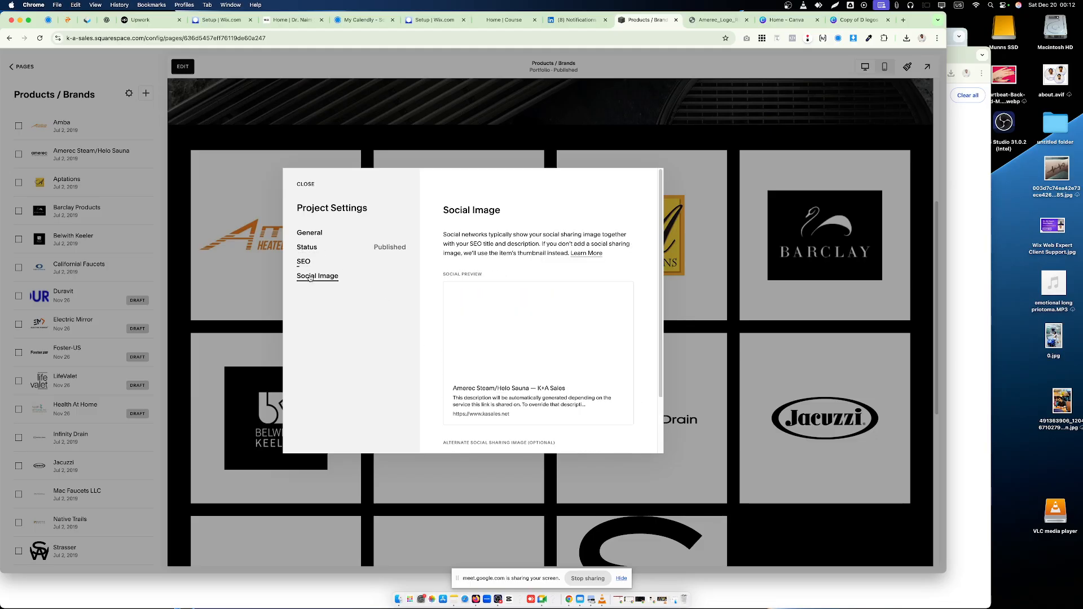
left_click(306, 261)
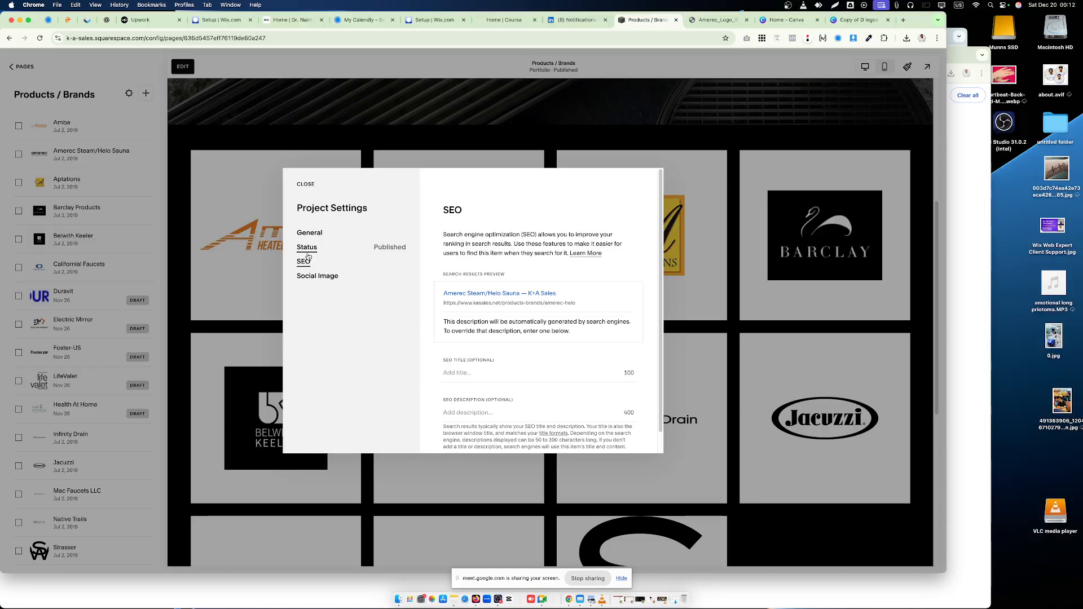
left_click(307, 246)
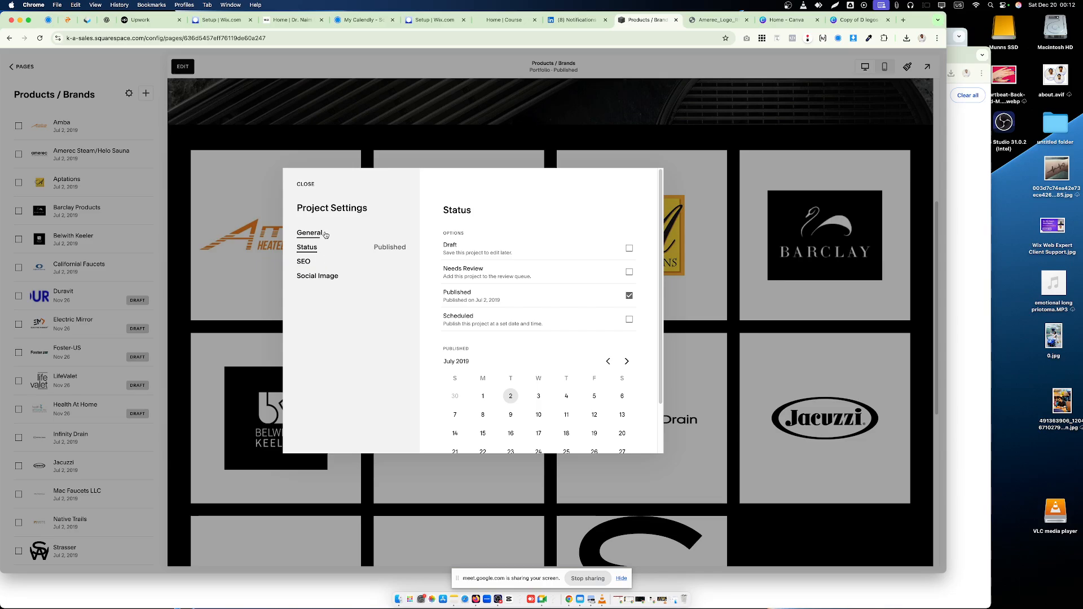
left_click(331, 237)
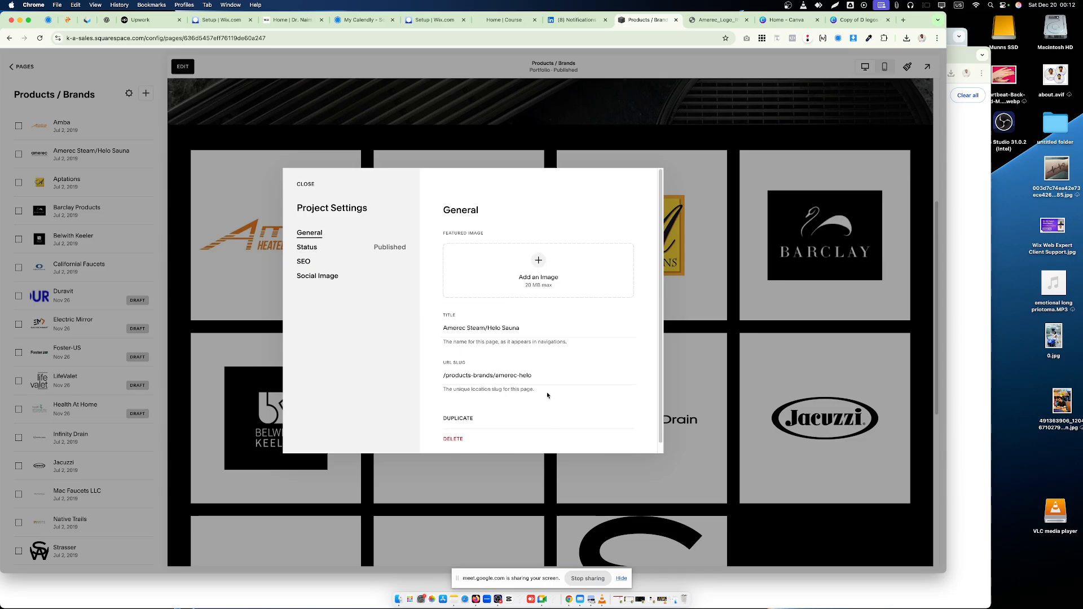
scroll(547, 394, "down", 1)
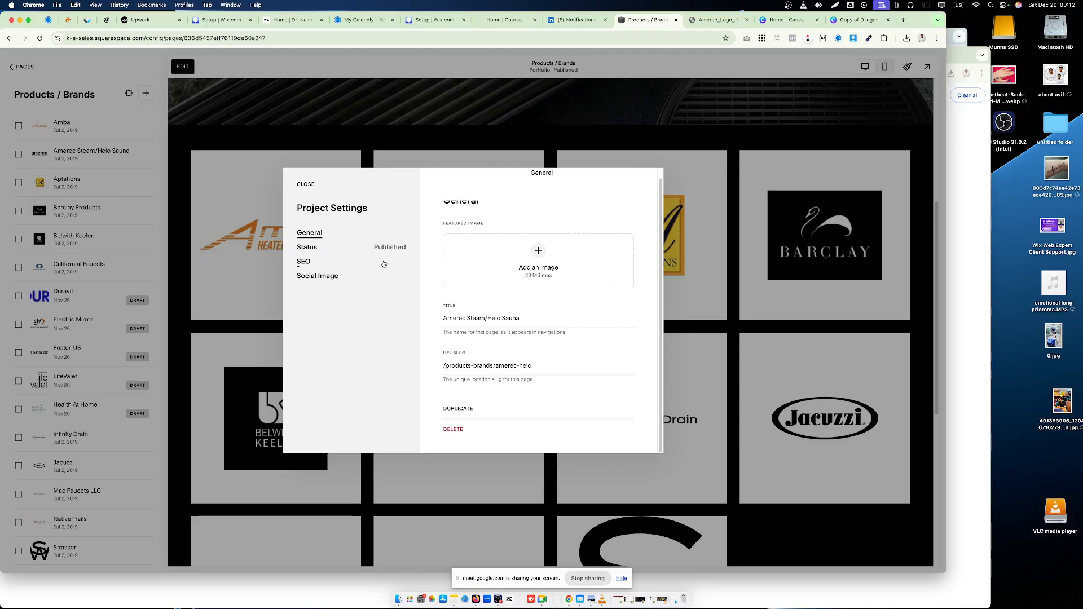
left_click(308, 185)
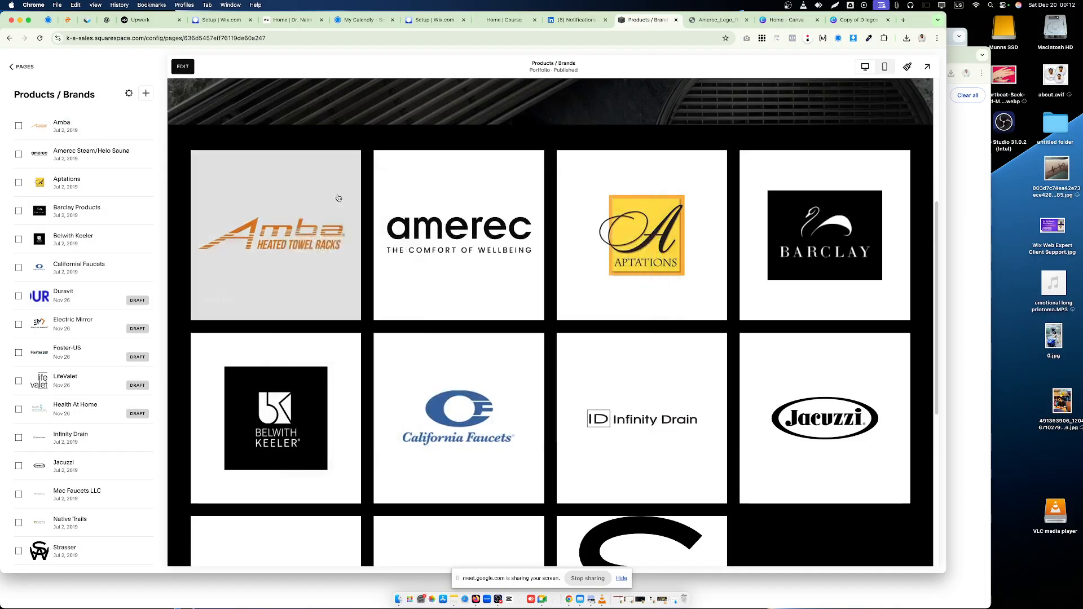
- Reload the Squarespace page after opening the Amerec tile, and close the Amerec logo image and Canva home tabs
left_click(470, 233)
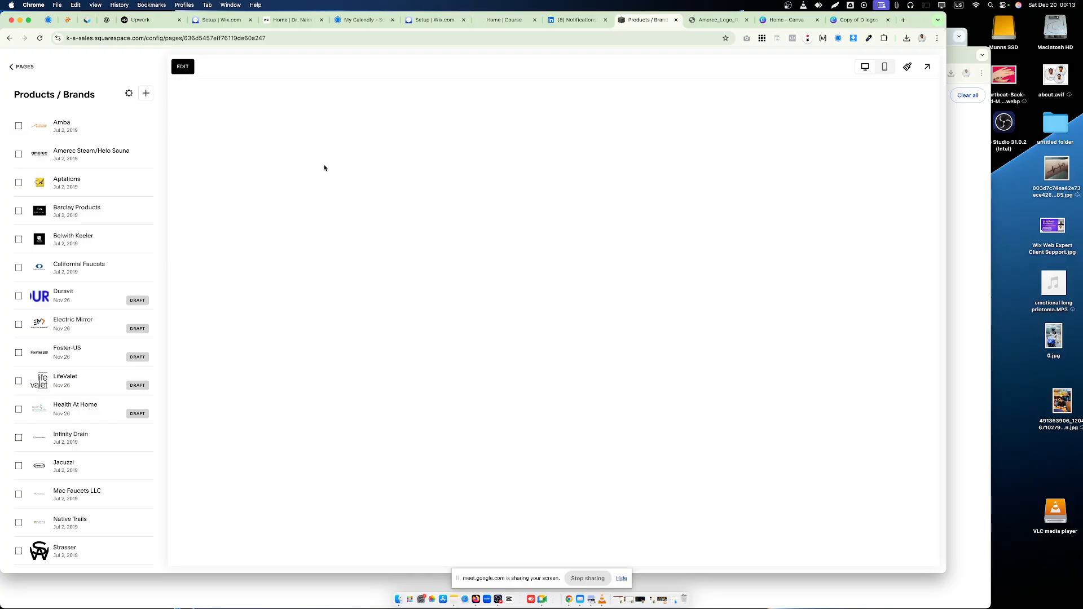
left_click(39, 38)
left_click(746, 20)
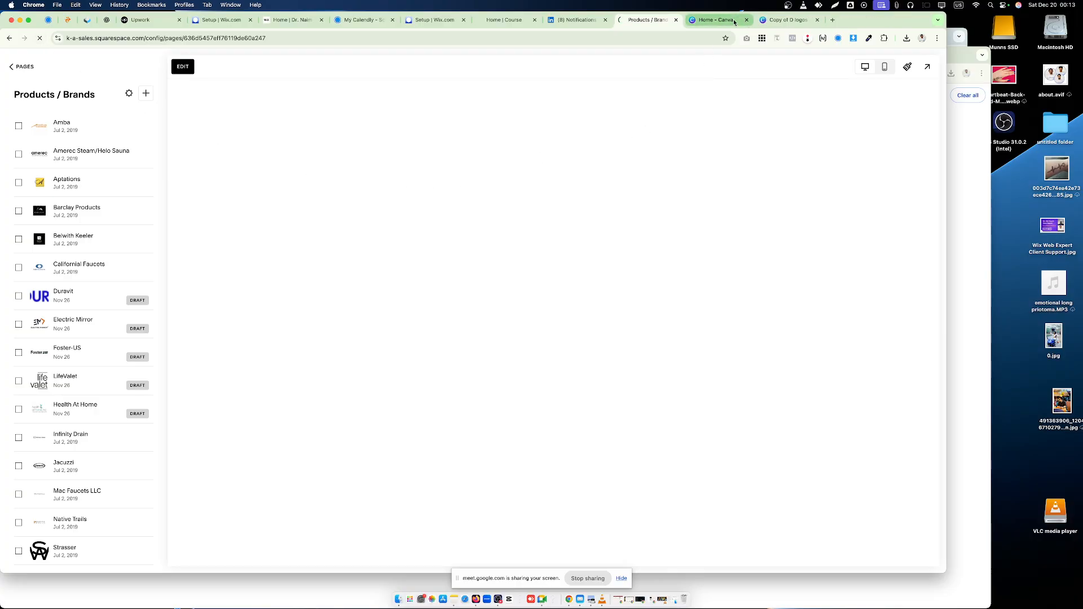
left_click(722, 20)
left_click(746, 20)
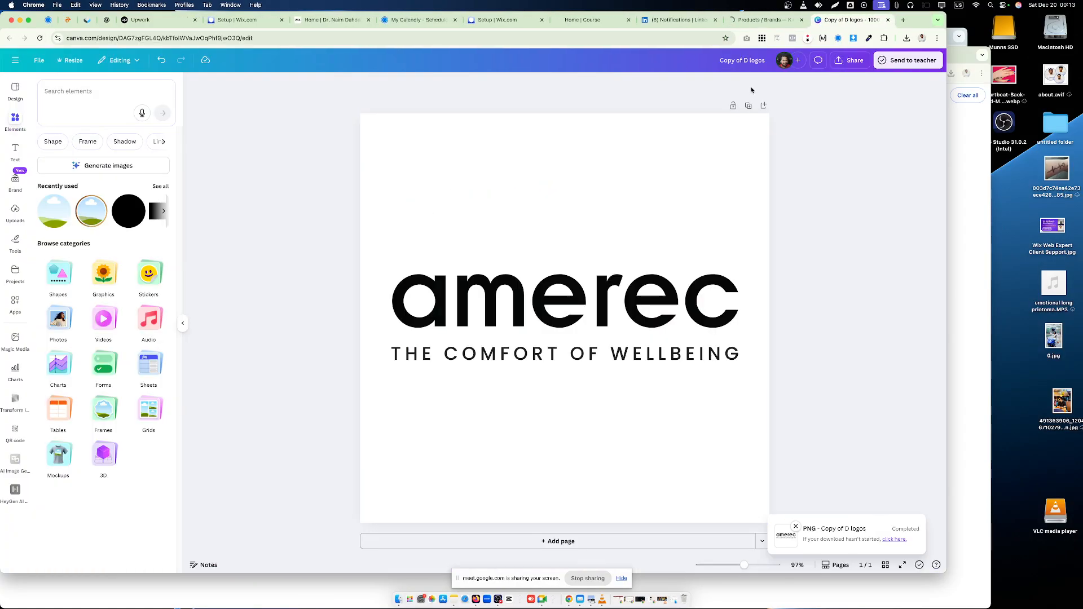
- Close the LinkedIn notifications and Home | Course tabs, leaving the Squarespace Products / Brands tab active
left_click(753, 20)
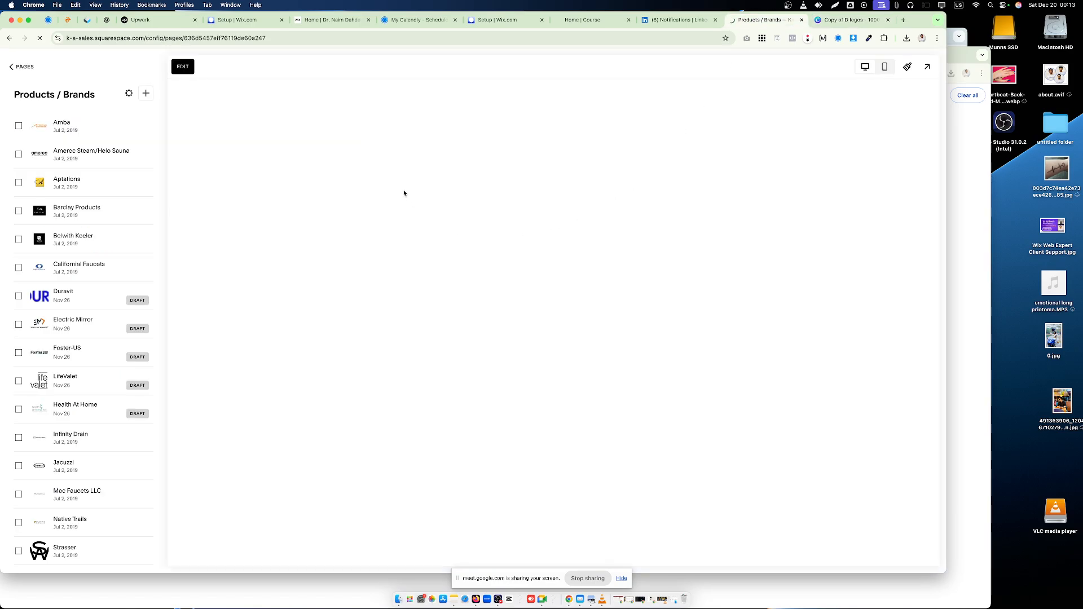
left_click(705, 20)
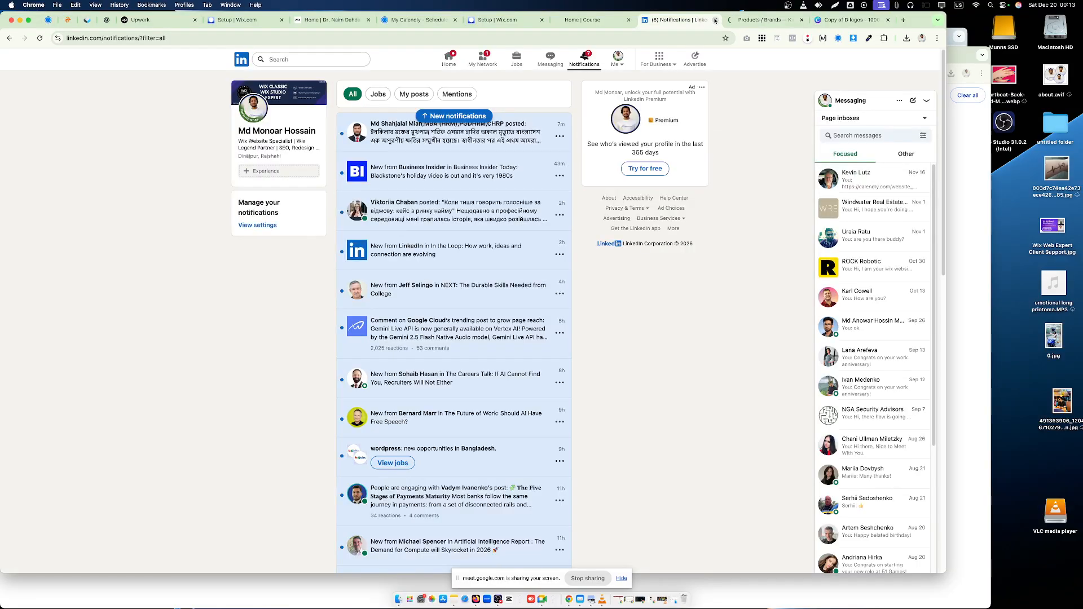
left_click(713, 20)
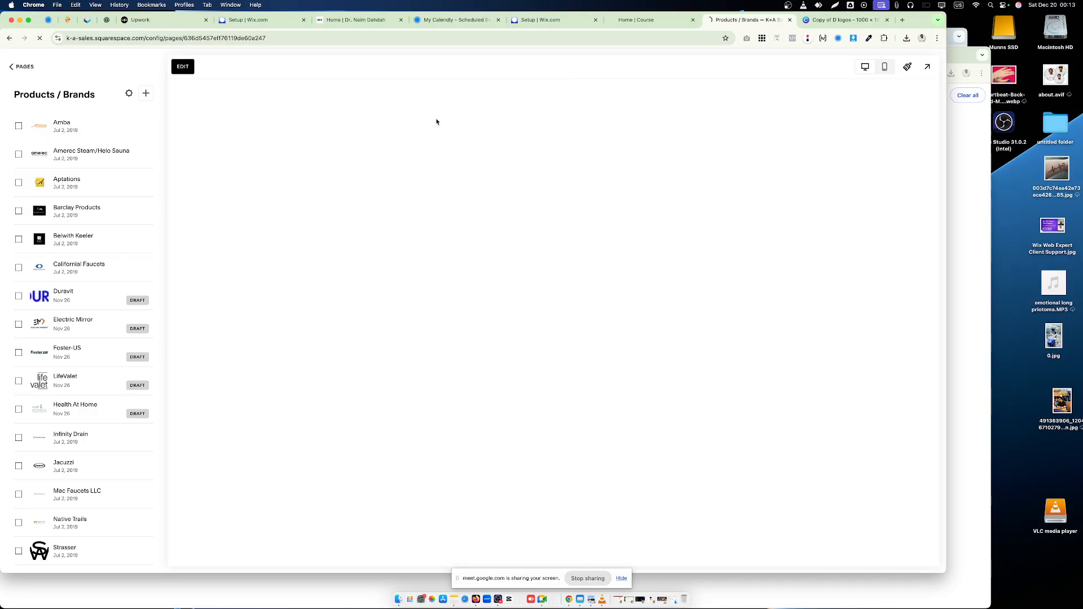
left_click(627, 23)
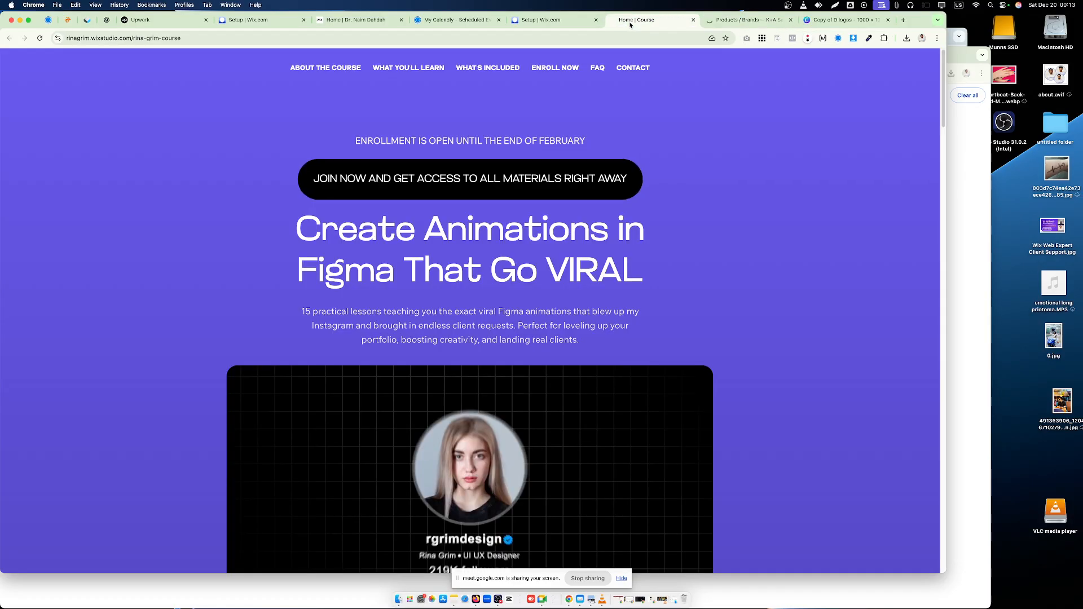
left_click(725, 26)
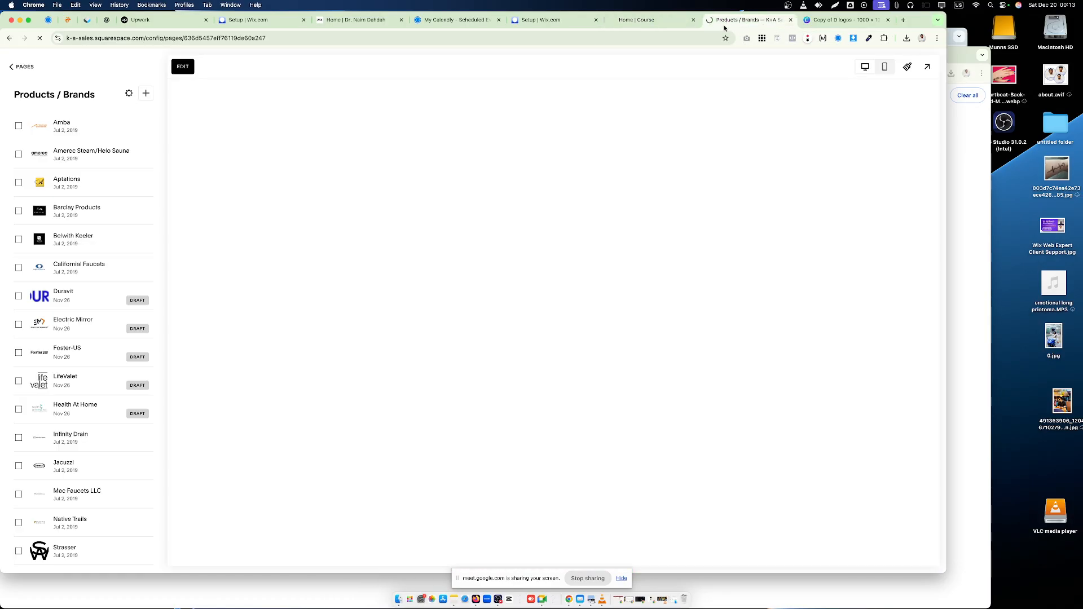
left_click(693, 20)
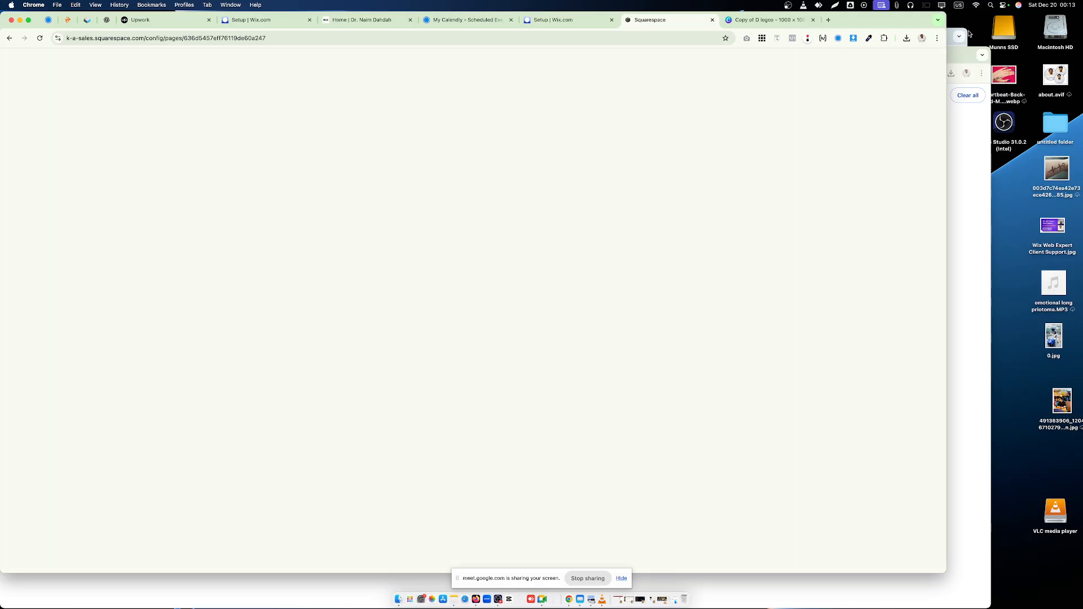
- Switch the Mac's Wi-Fi off and back on, and reload the Squarespace page
left_click(976, 6)
left_click(970, 20)
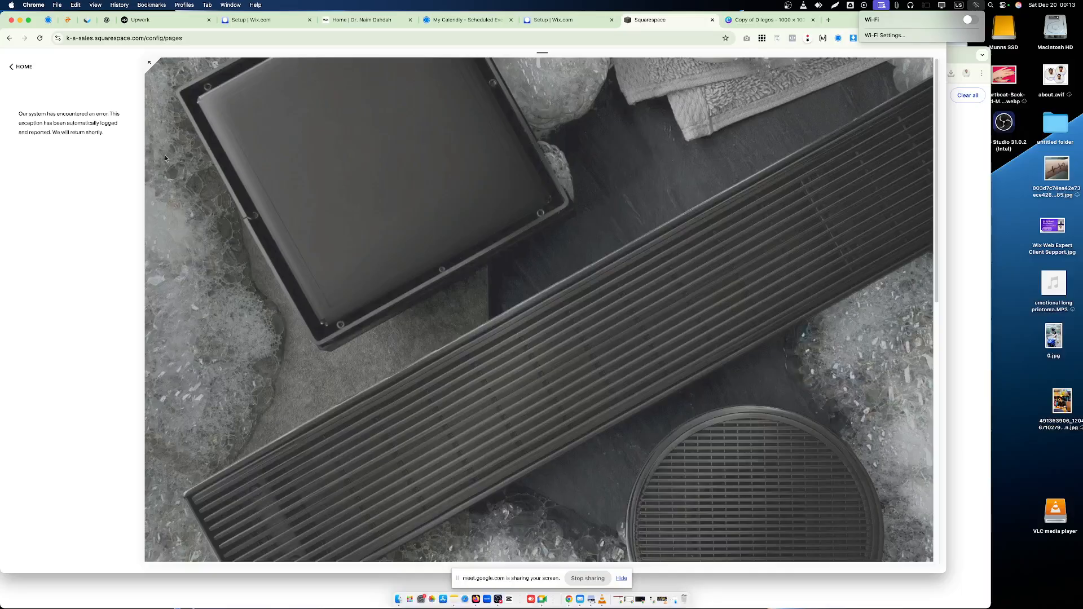
left_click(40, 38)
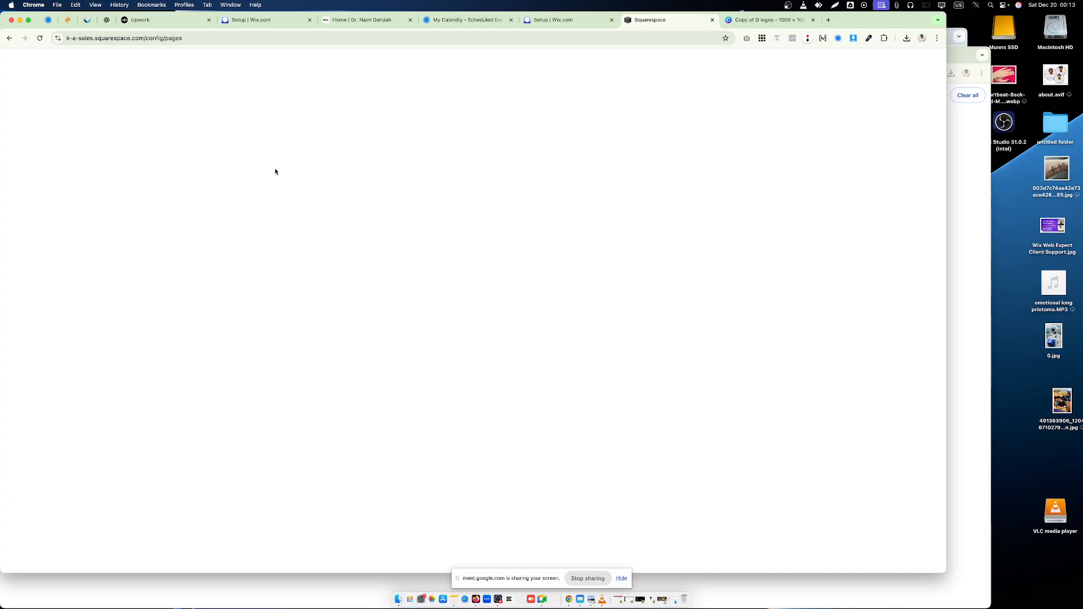
left_click(39, 39)
left_click(976, 5)
left_click(971, 22)
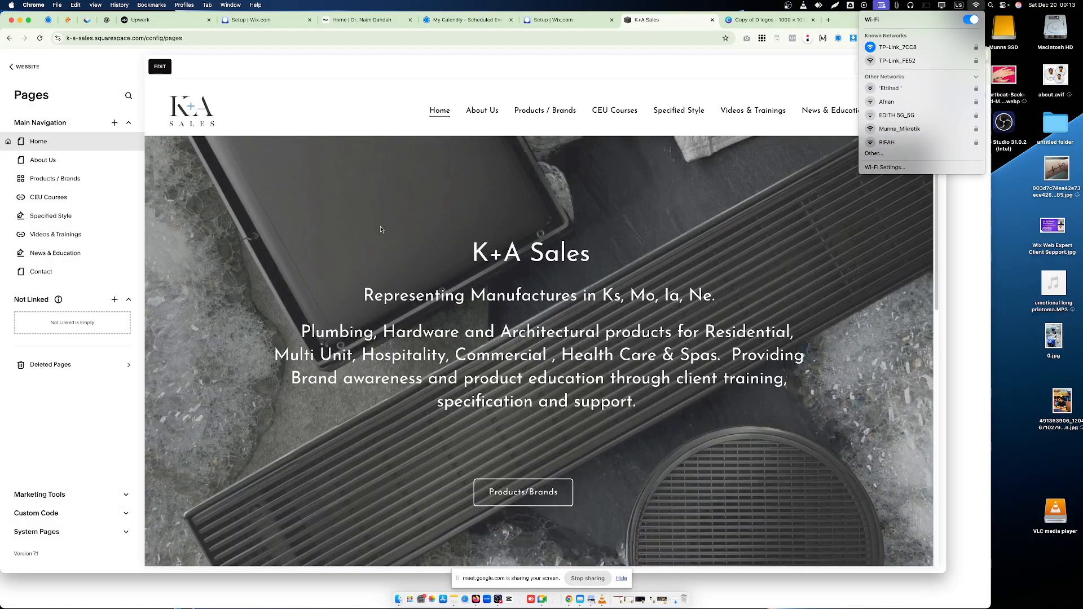
- Edit the Amerec Steam/Helo Sauna project page in Products / Brands and resize its logo image block to show the whole logo uncropped
left_click(68, 179)
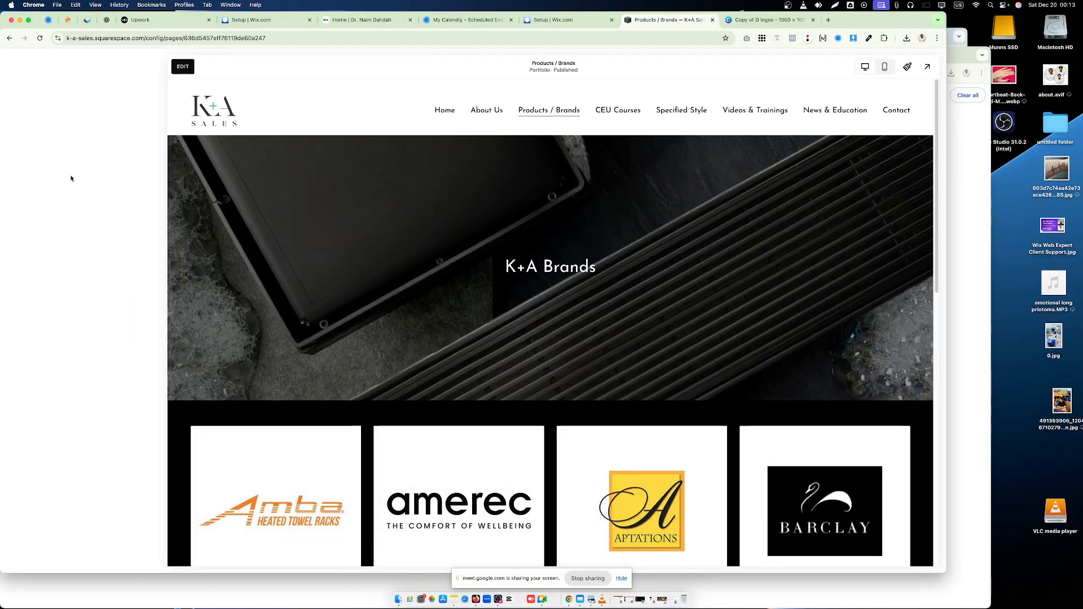
left_click(96, 159)
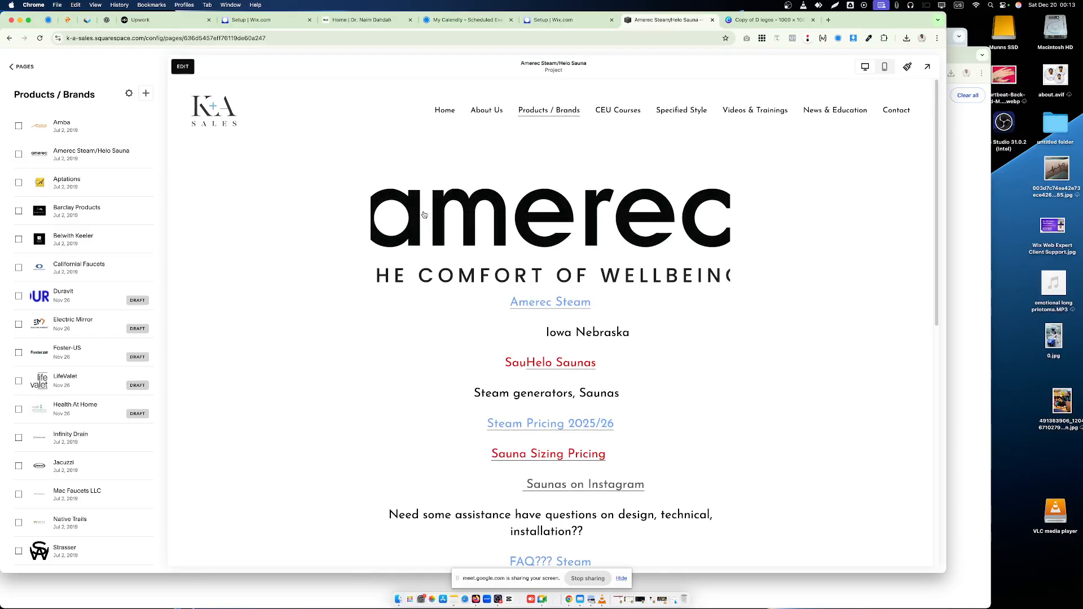
left_click(183, 67)
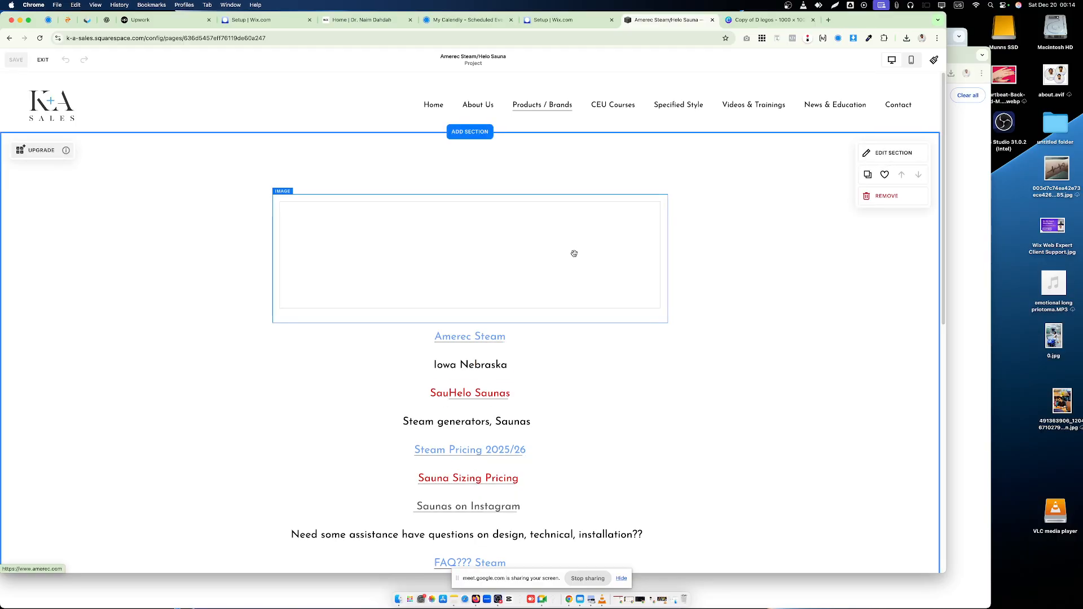
left_click(598, 261)
left_click_drag(467, 333, 469, 325)
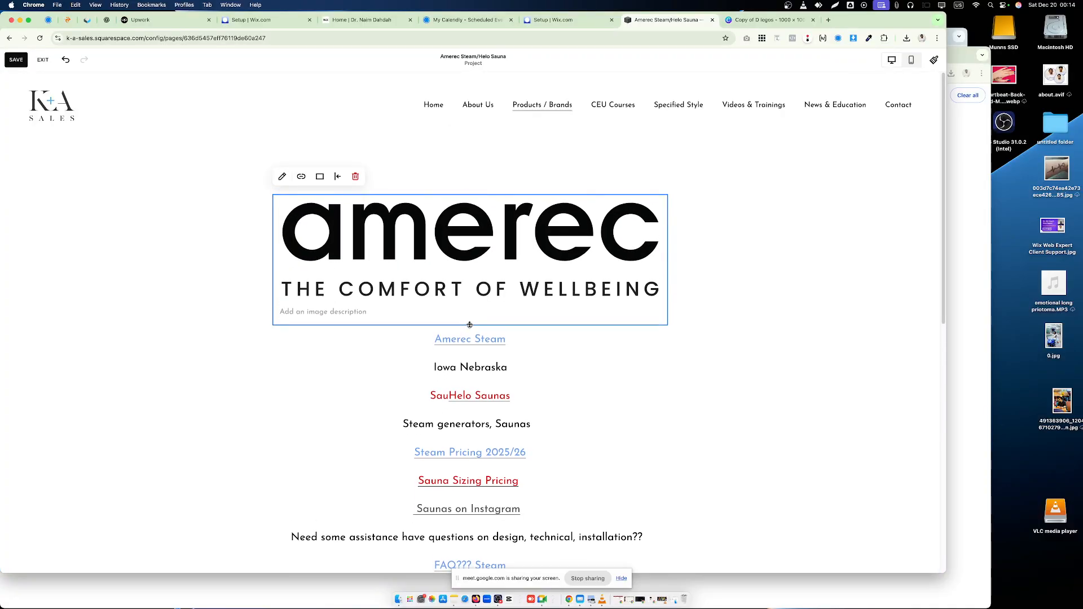
- Check the rest of the Amerec page content, save the page and exit editing
left_click(814, 365)
scroll(696, 372, "down", 3)
scroll(692, 377, "down", 3)
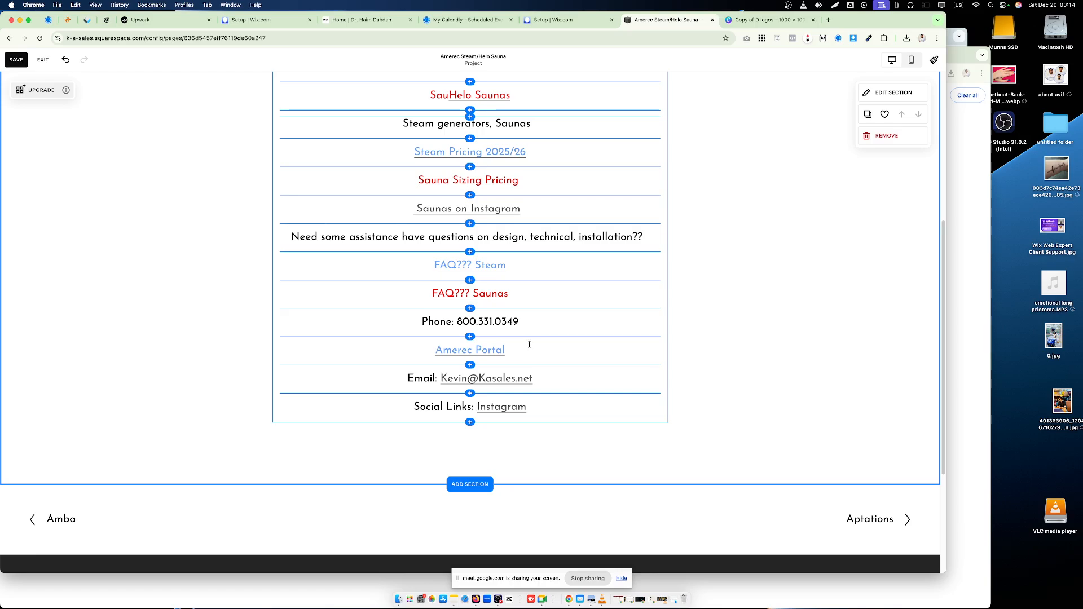
scroll(529, 344, "up", 5)
left_click(16, 59)
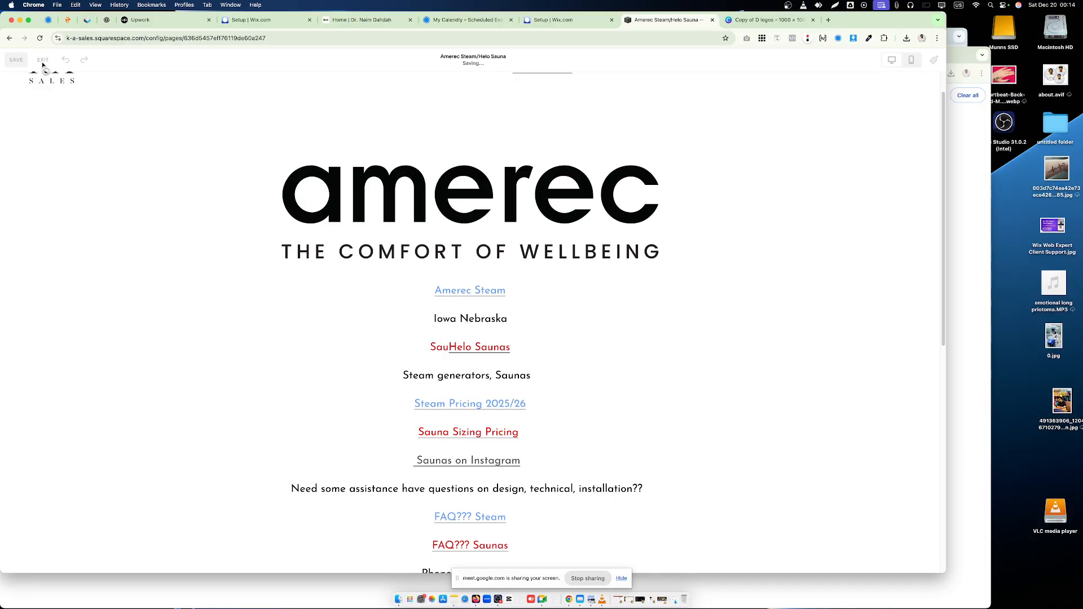
left_click(42, 60)
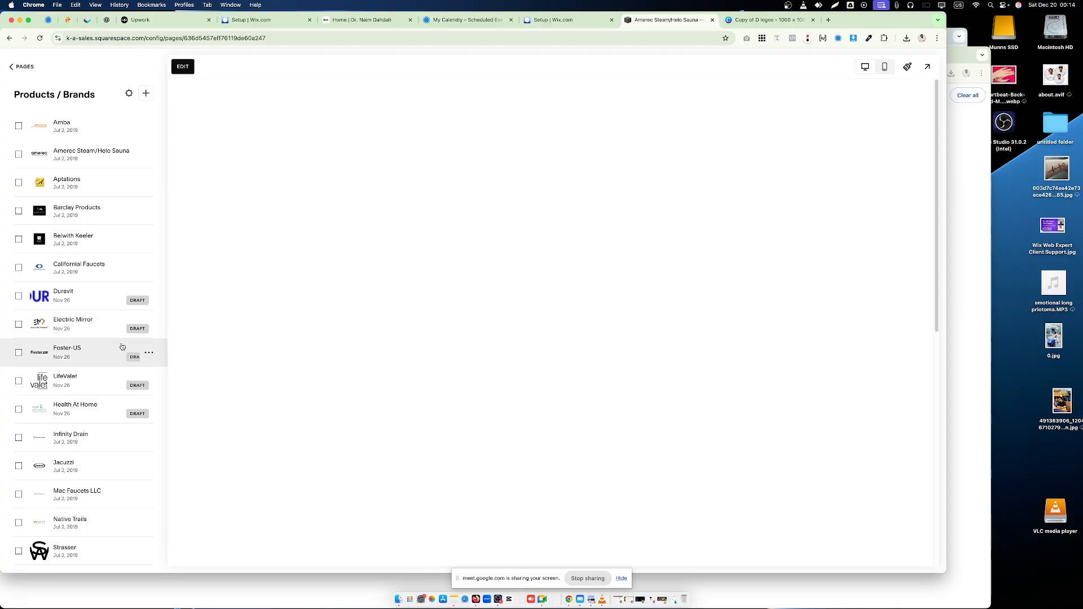
- Review the logos in the Products / Brands grid and on the Belwith Keeler project page, ending back on the portfolio page
left_click(19, 68)
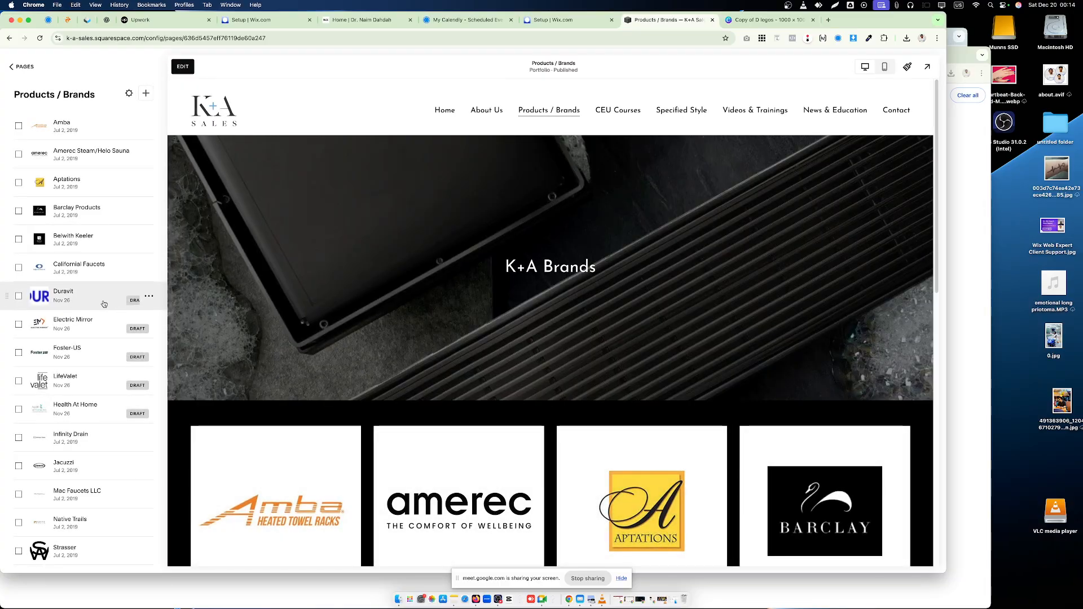
scroll(253, 319, "down", 5)
scroll(253, 318, "down", 10)
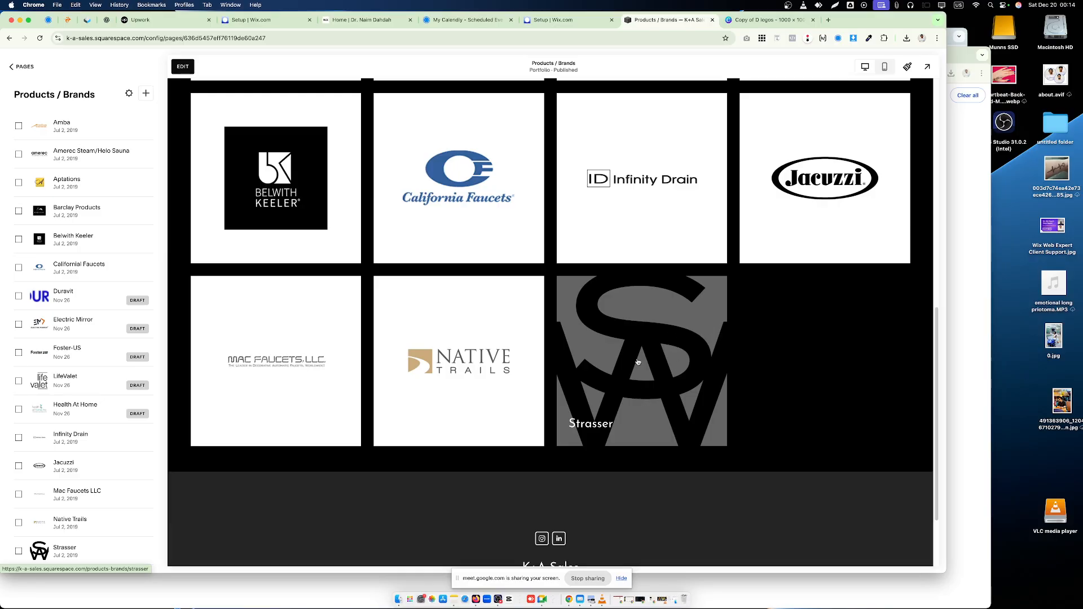
left_click(119, 247)
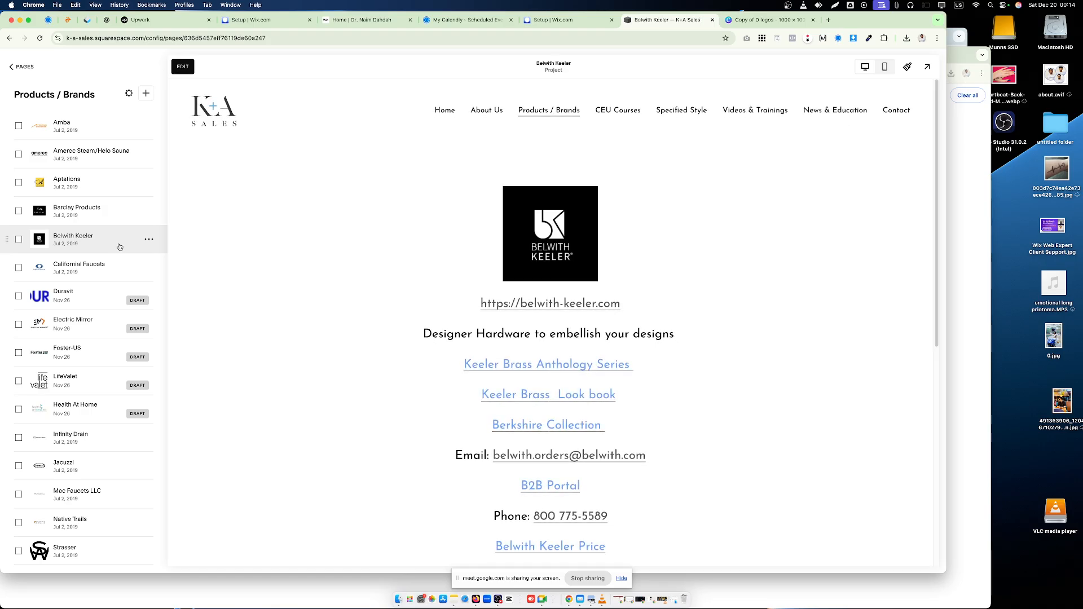
left_click(21, 66)
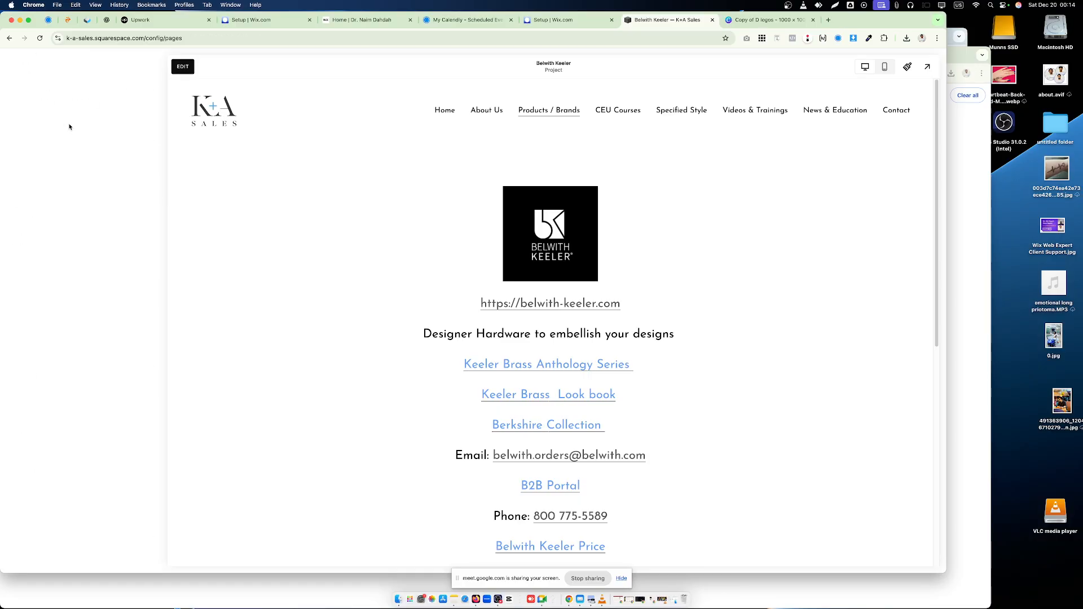
left_click(89, 186)
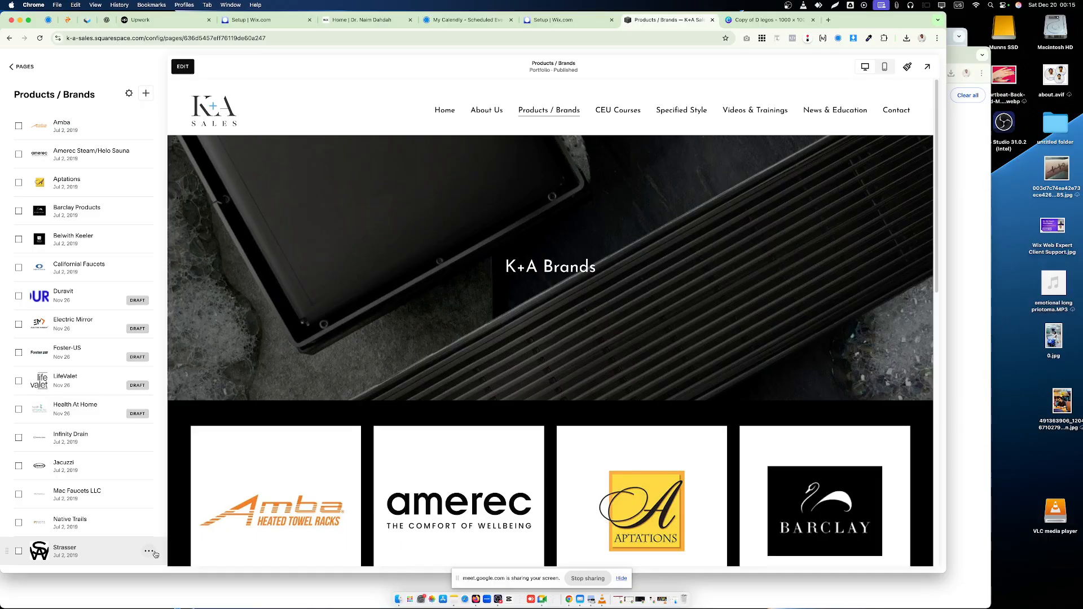
- Open the Strasser project's settings and copy its featured image to the clipboard
left_click(154, 552)
left_click(160, 511)
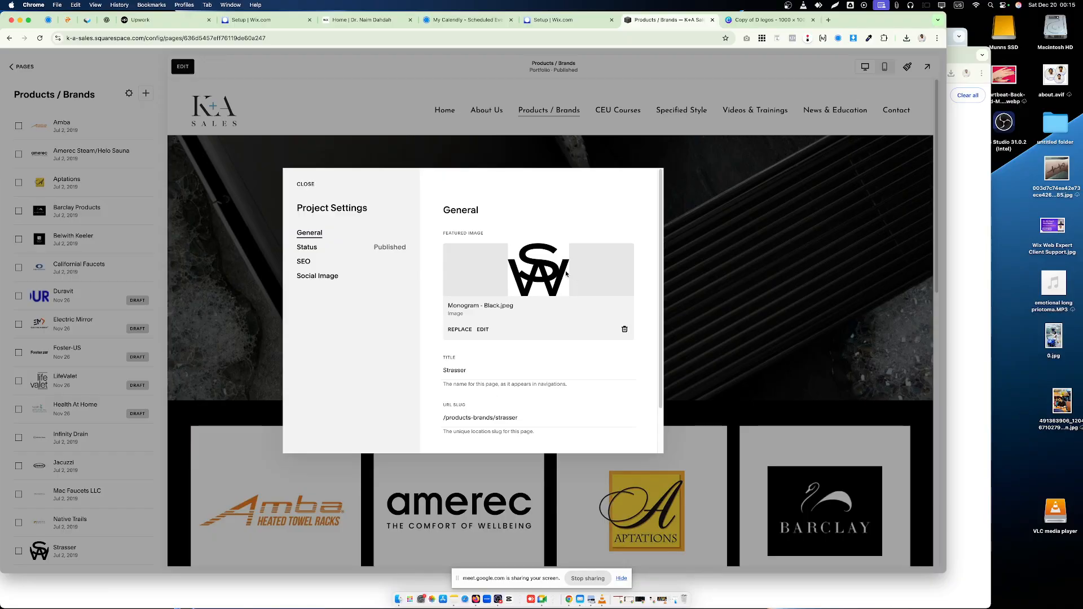
right_click(537, 266)
left_click(553, 292)
right_click(548, 262)
left_click(565, 286)
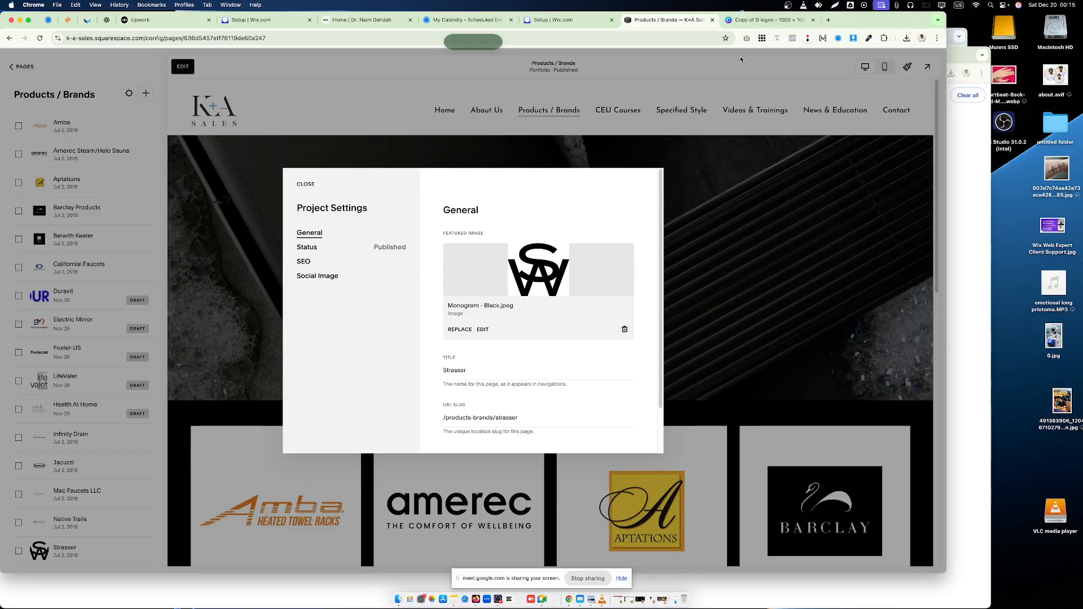
- Switch to the Copy of D logos design in Canva, paste the Strasser logo and delete the Amerec logo
left_click(767, 20)
right_click(429, 220)
left_click(458, 246)
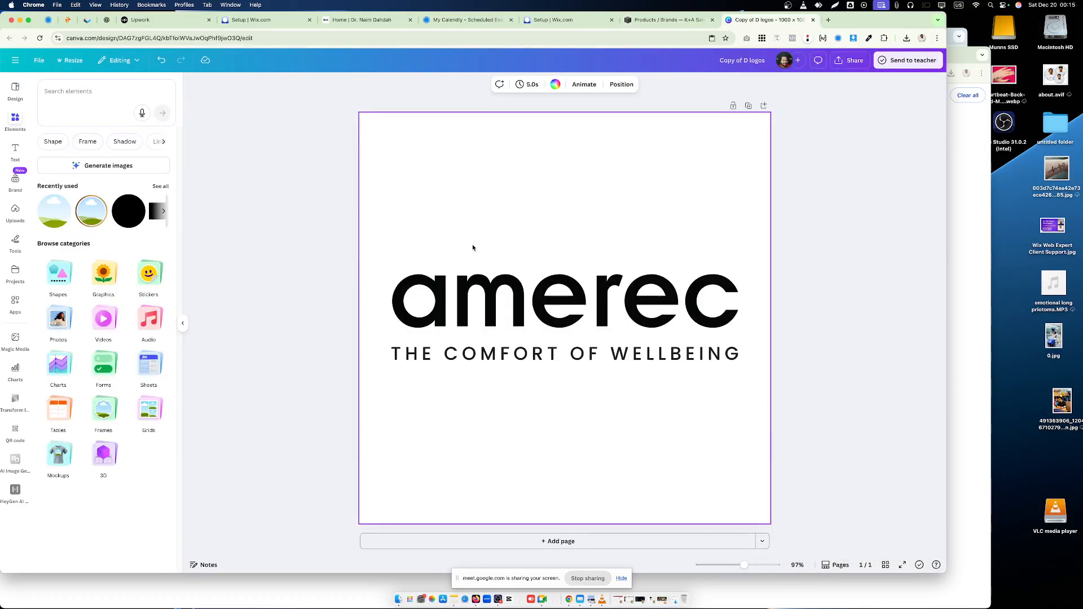
left_click(407, 293)
key("Delete")
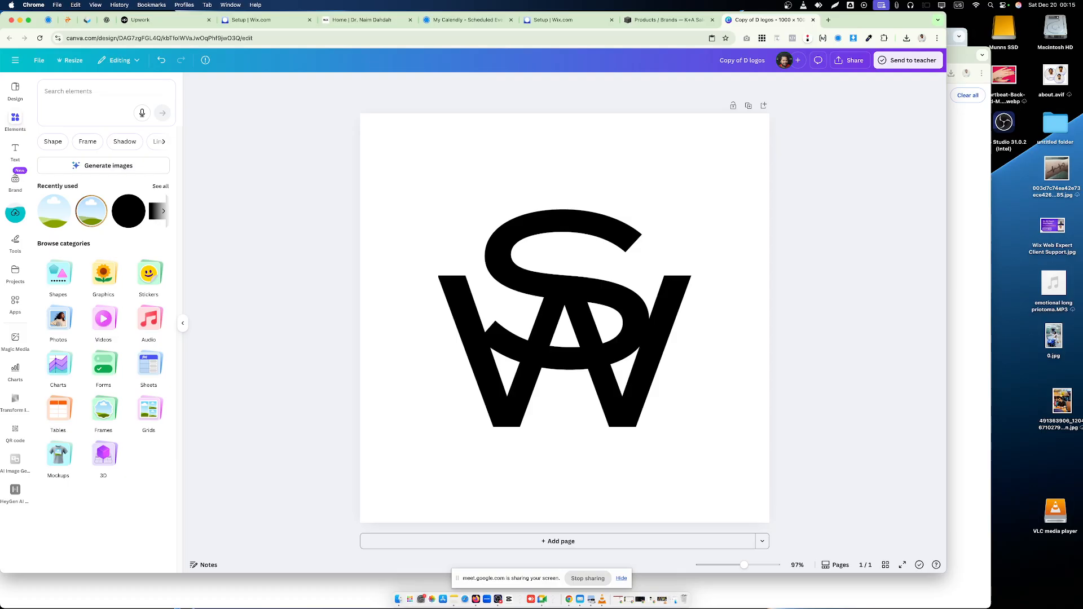
- Download the Strasser logo design as a PNG named 101.png in Downloads, replacing the existing file
left_click(474, 292)
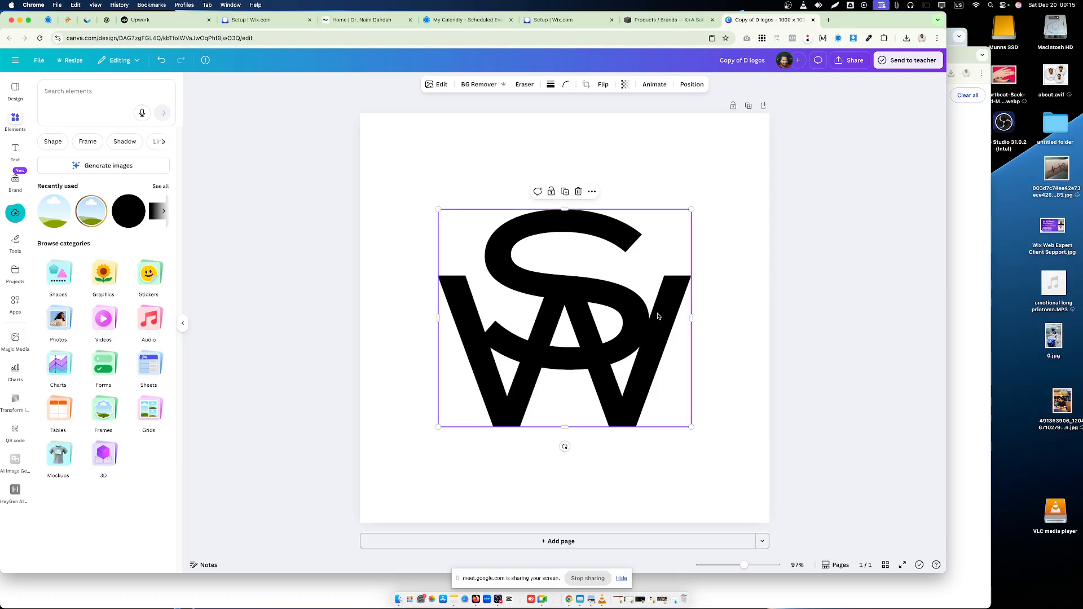
left_click(691, 85)
left_click(692, 84)
left_click(850, 138)
left_click(849, 59)
left_click(793, 232)
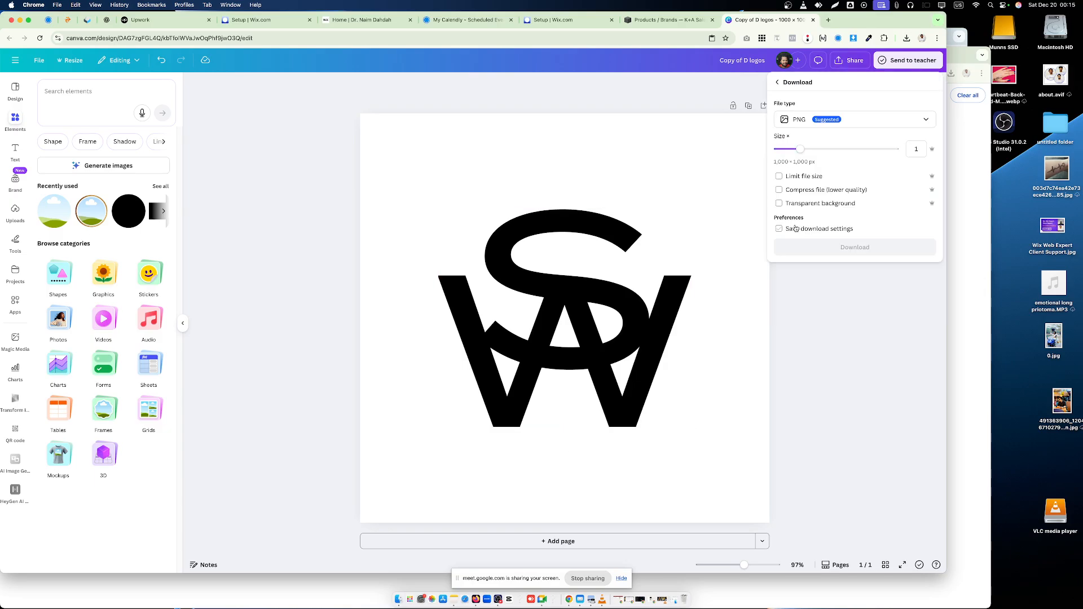
left_click(854, 247)
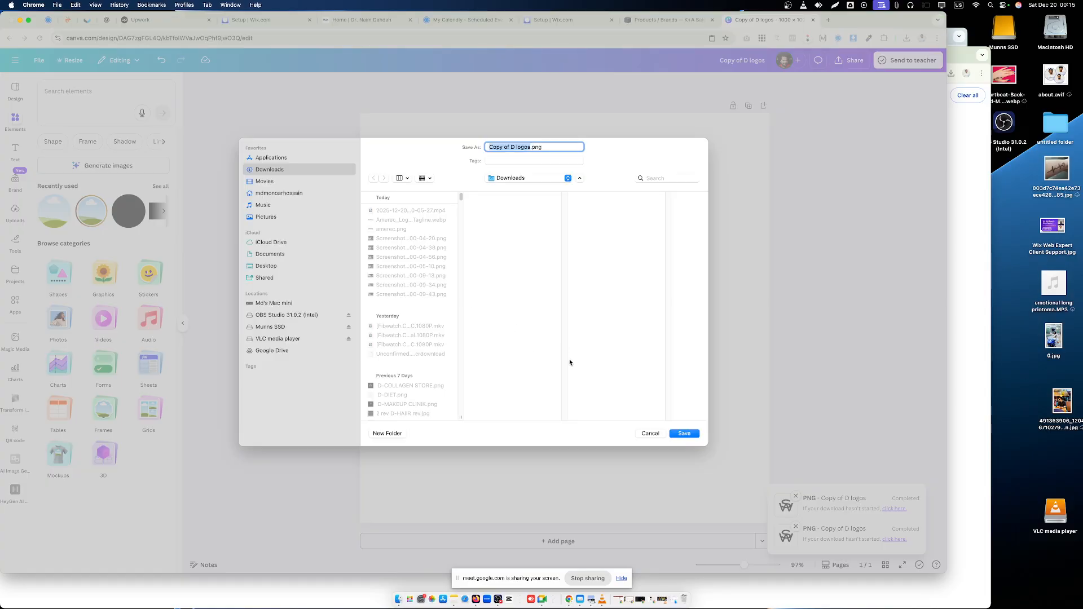
type("101")
left_click(676, 436)
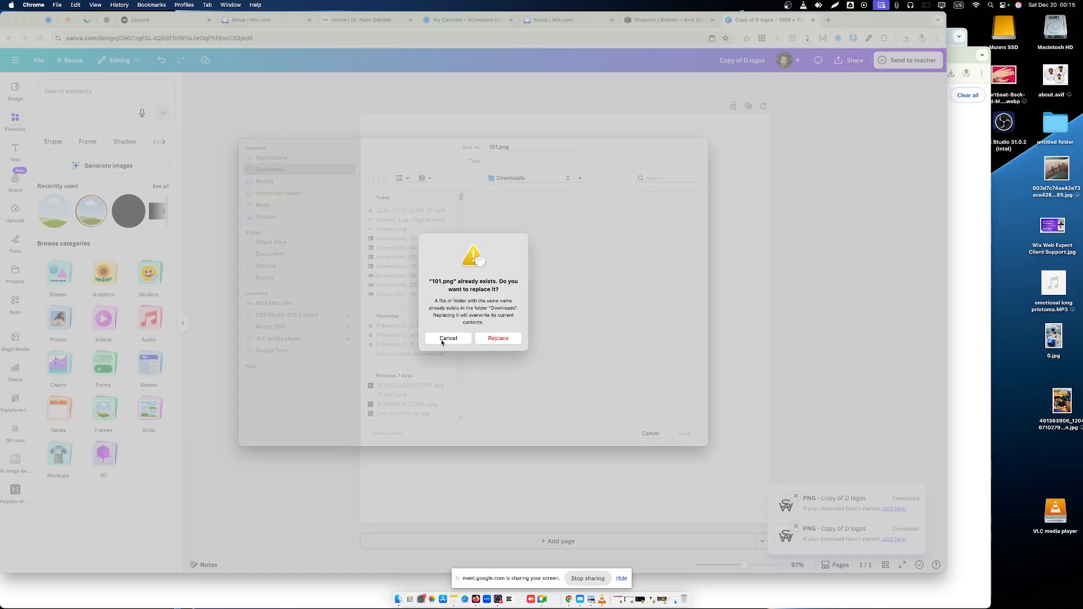
left_click(497, 338)
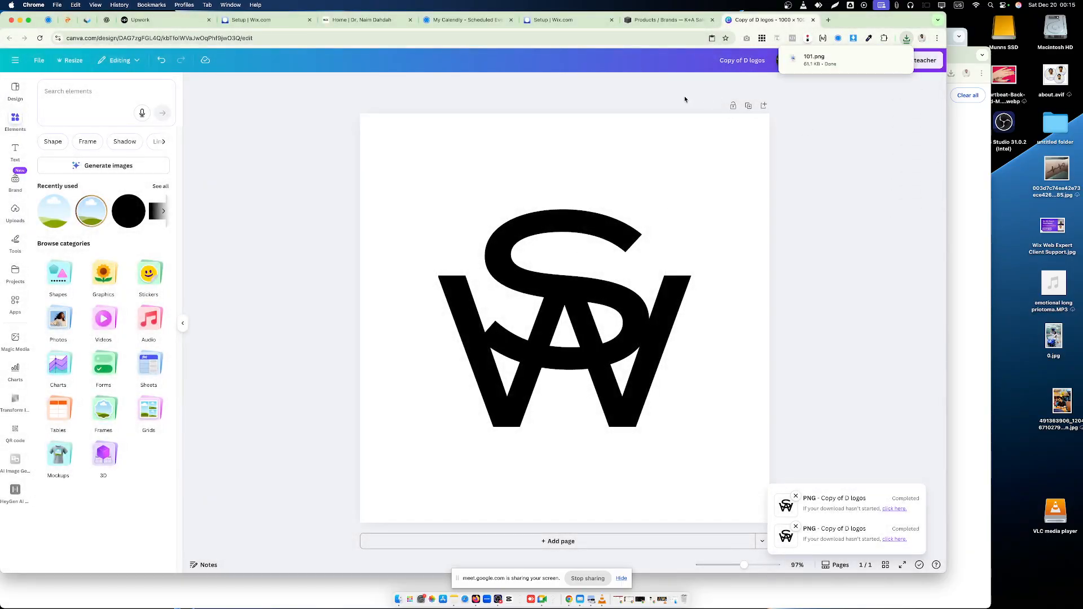
left_click(657, 19)
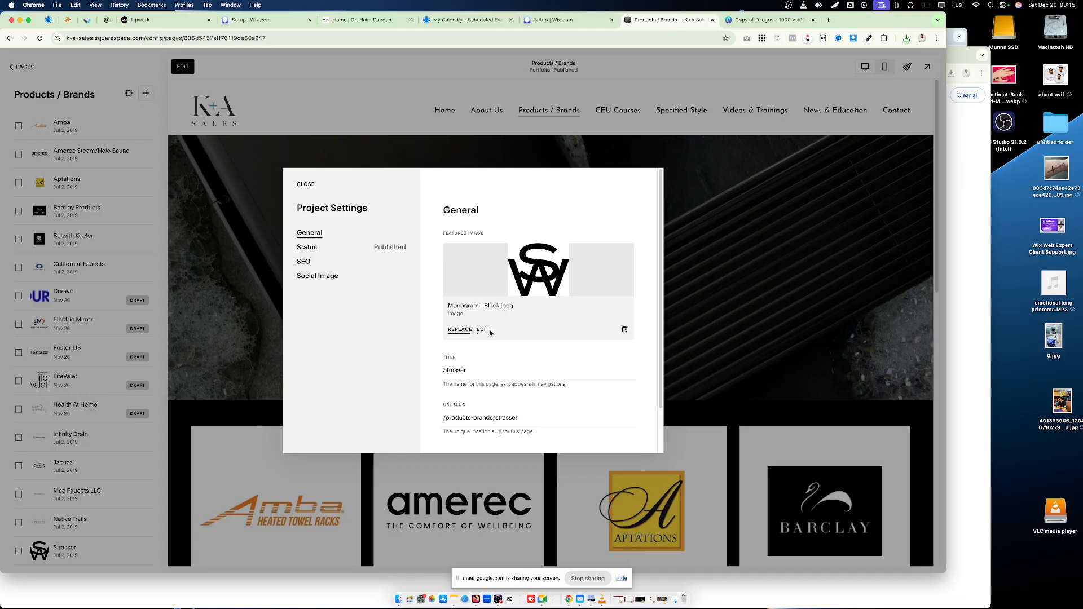
left_click(466, 331)
left_click(497, 350)
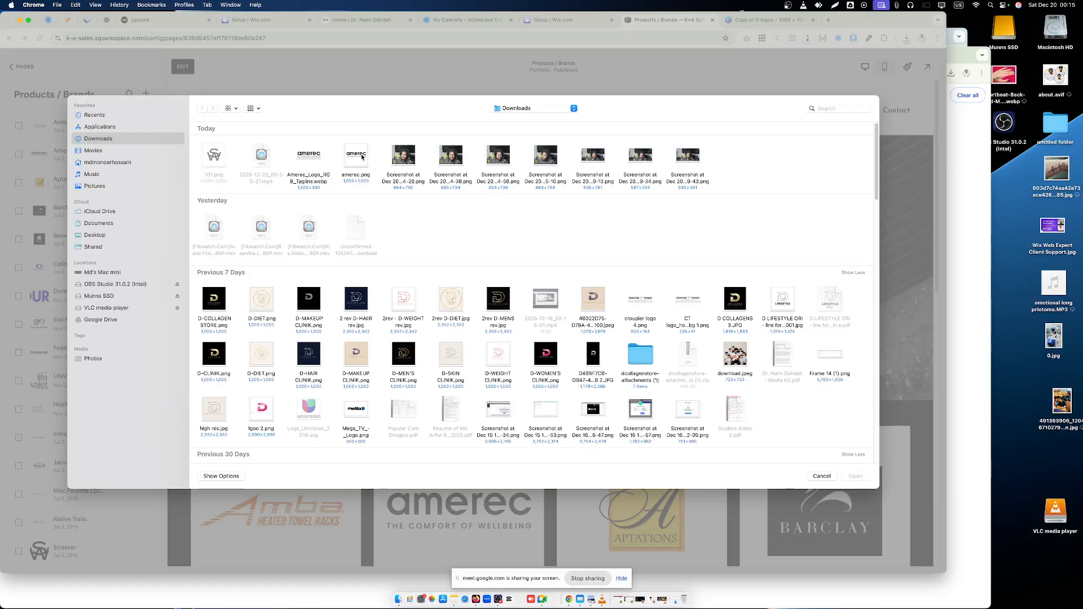
left_click(362, 157)
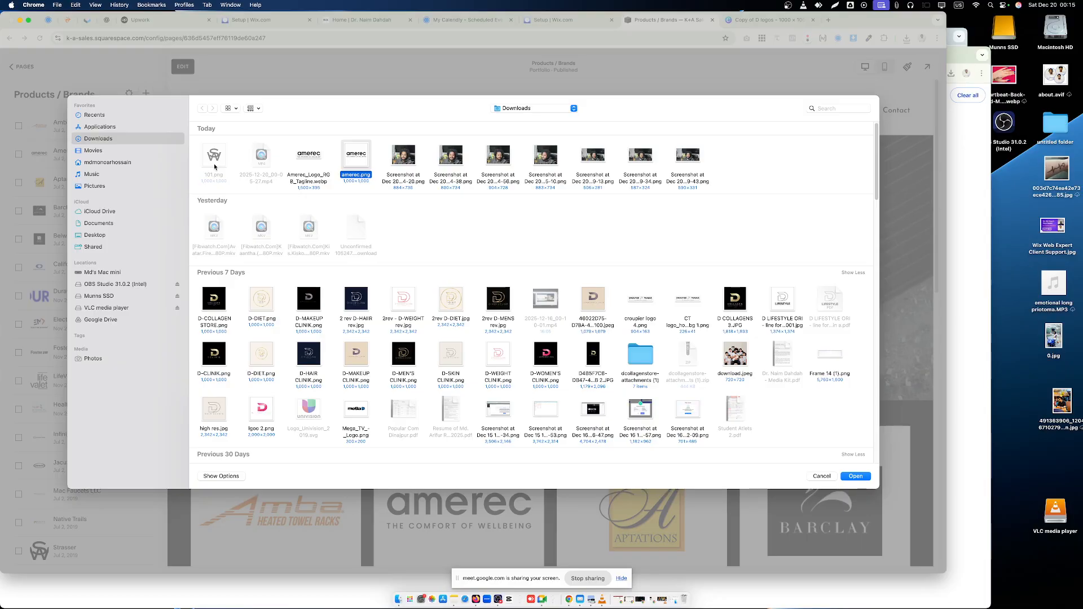
left_click(822, 477)
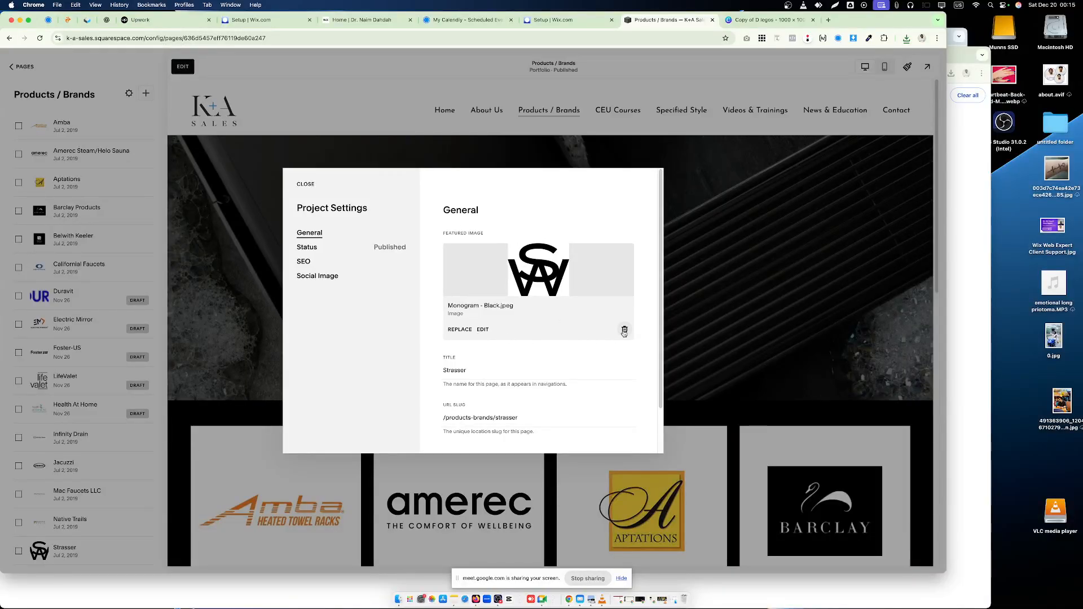
- Remove the featured image from the Strasser project's General settings in Squarespace
left_click(624, 330)
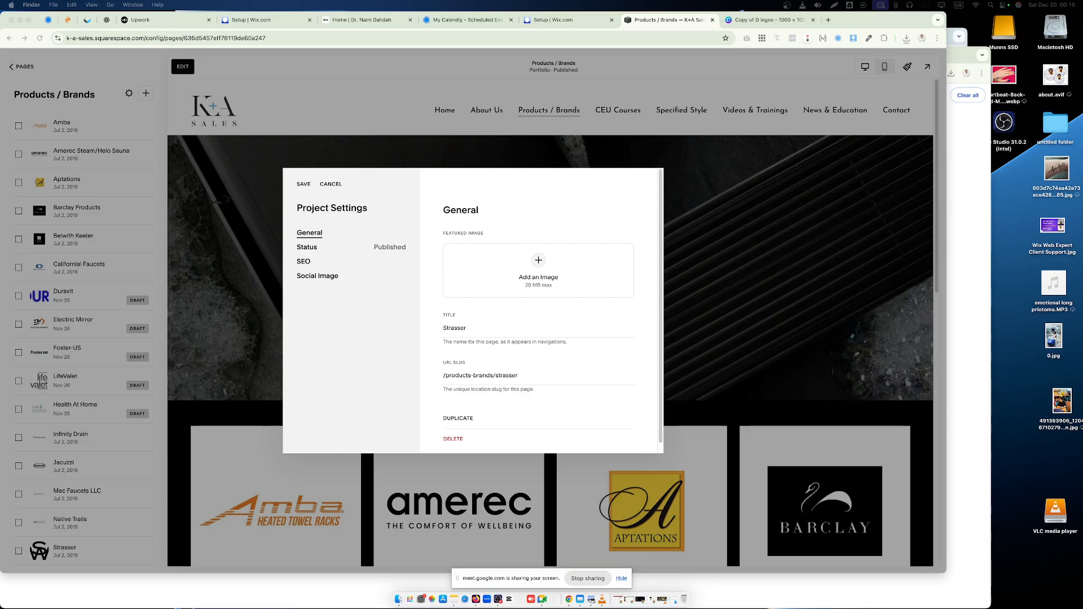
- Set the downloaded Strasser logo PNG as the Strasser project's featured image, save it and review the Products / Brands logo grid
left_click_drag(812, 345, 525, 286)
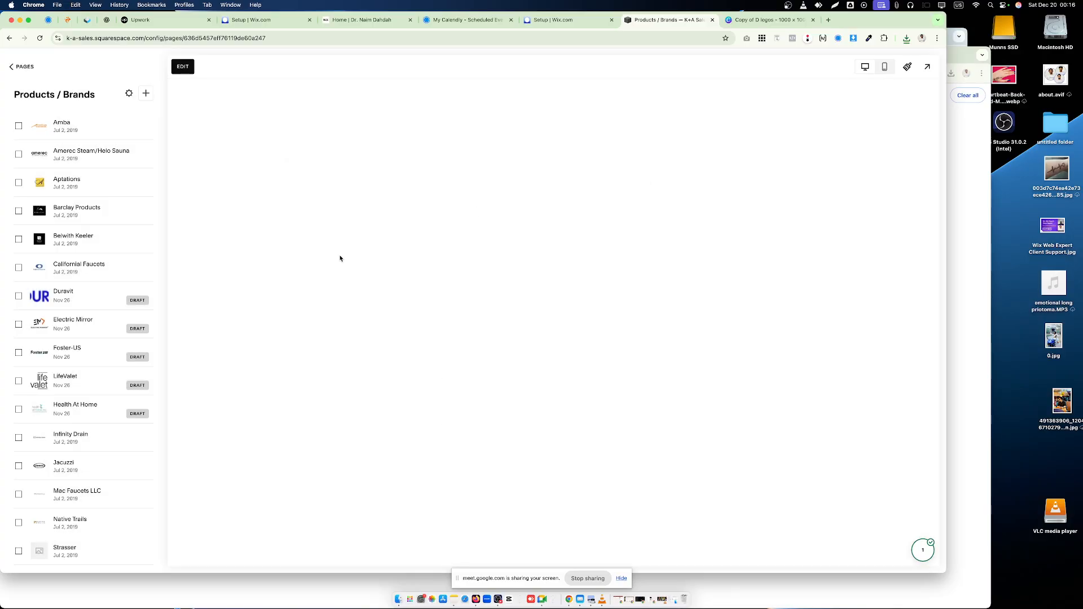
left_click(17, 67)
scroll(460, 330, "down", 5)
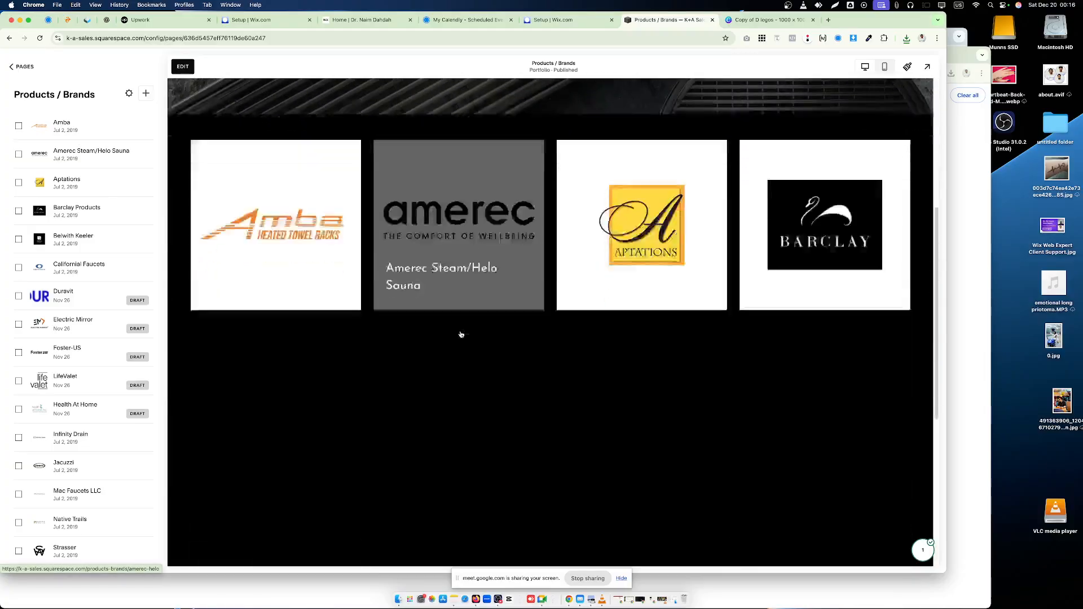
scroll(461, 334, "down", 5)
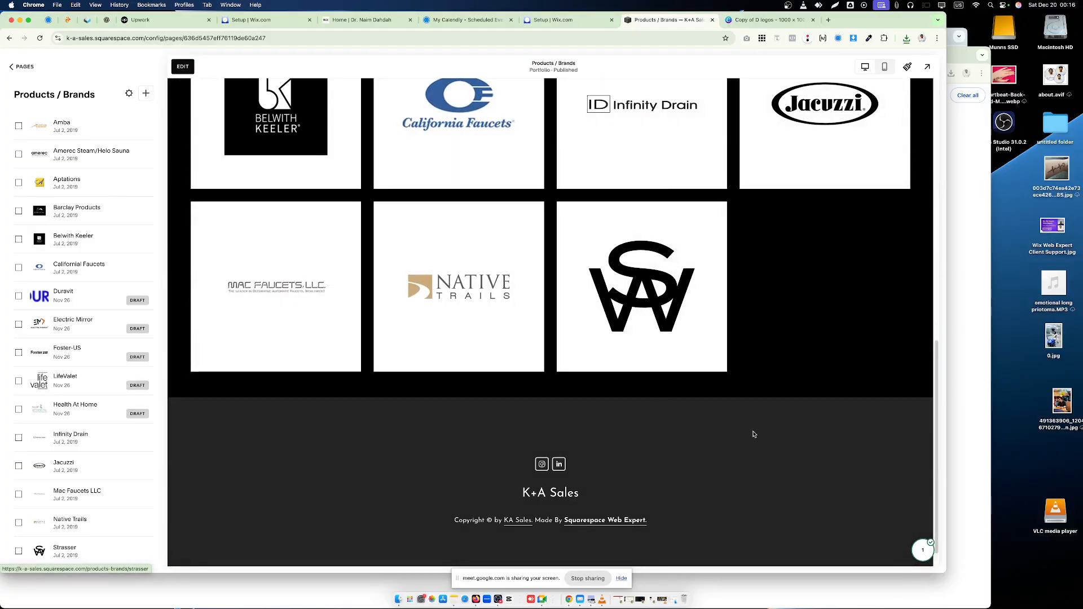
scroll(773, 429, "up", 5)
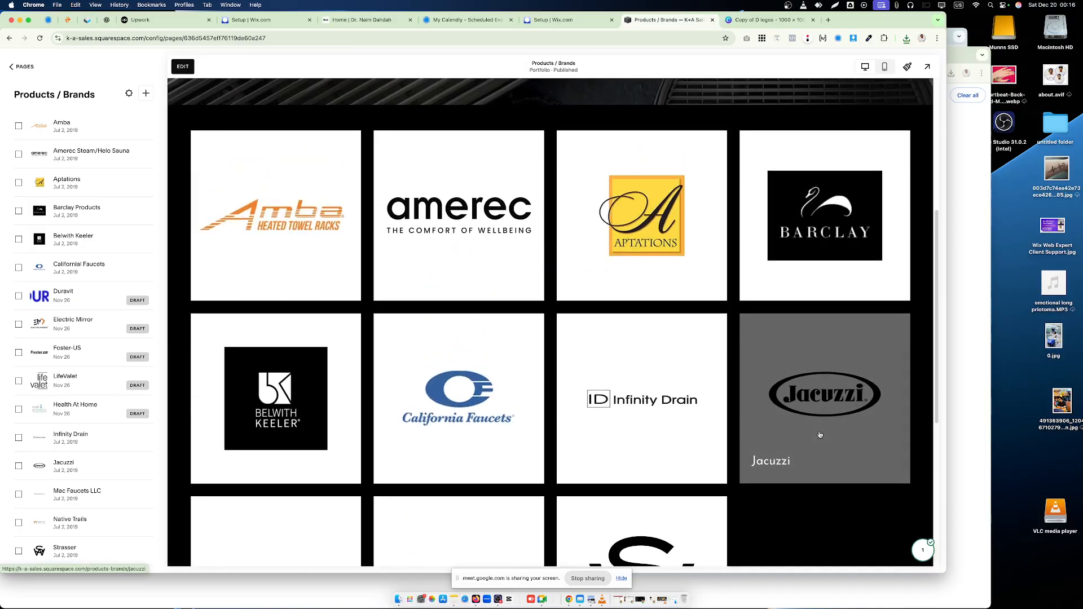
scroll(909, 429, "up", 3)
scroll(823, 225, "down", 5)
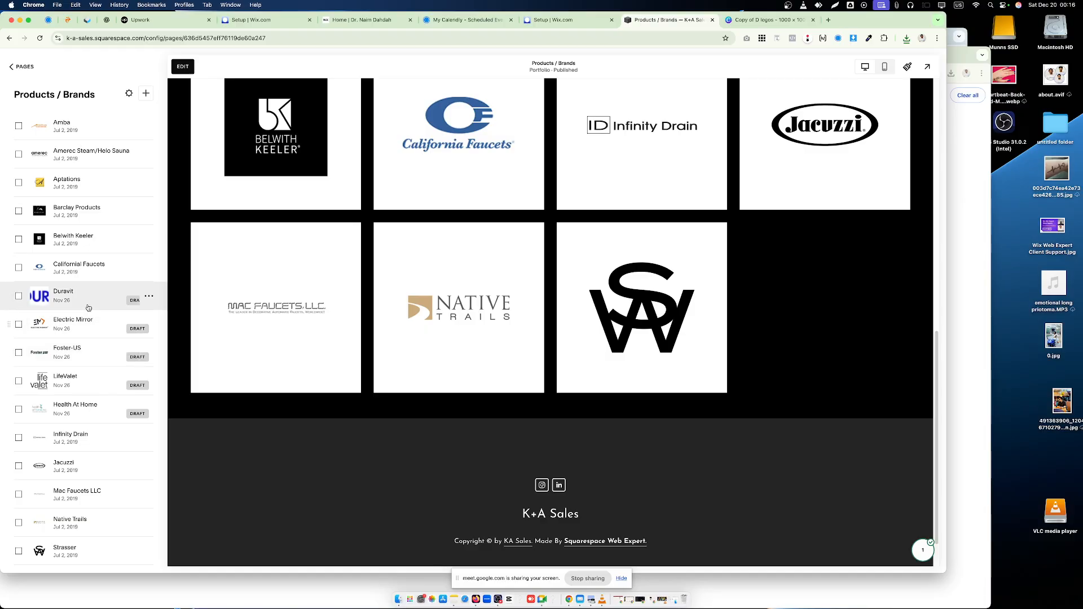
- Open the Duravit project's settings and copy its featured image to the clipboard
left_click(120, 293)
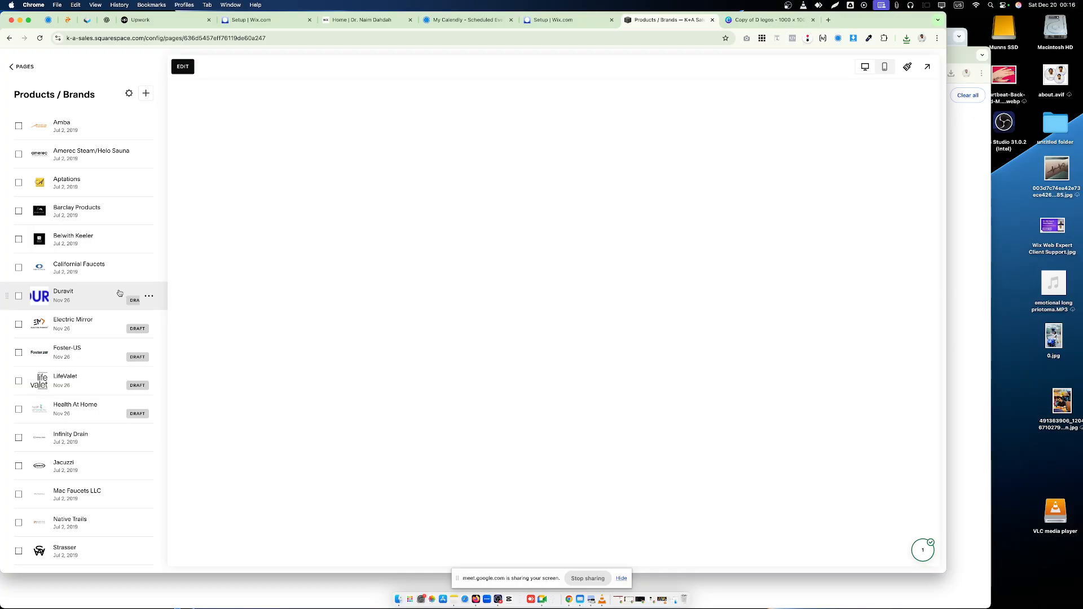
left_click(153, 298)
left_click(145, 313)
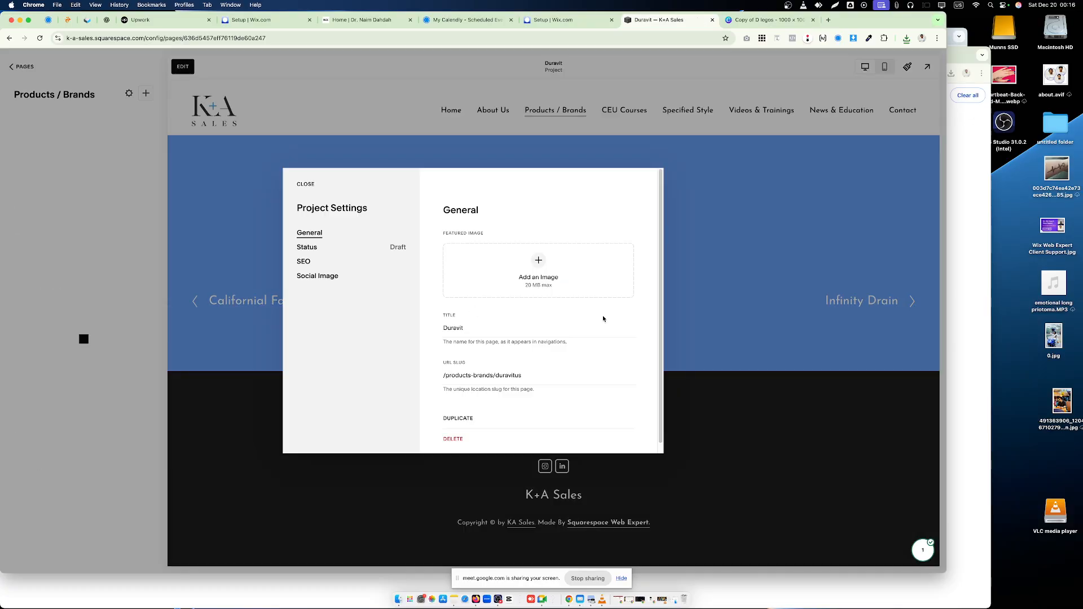
right_click(571, 268)
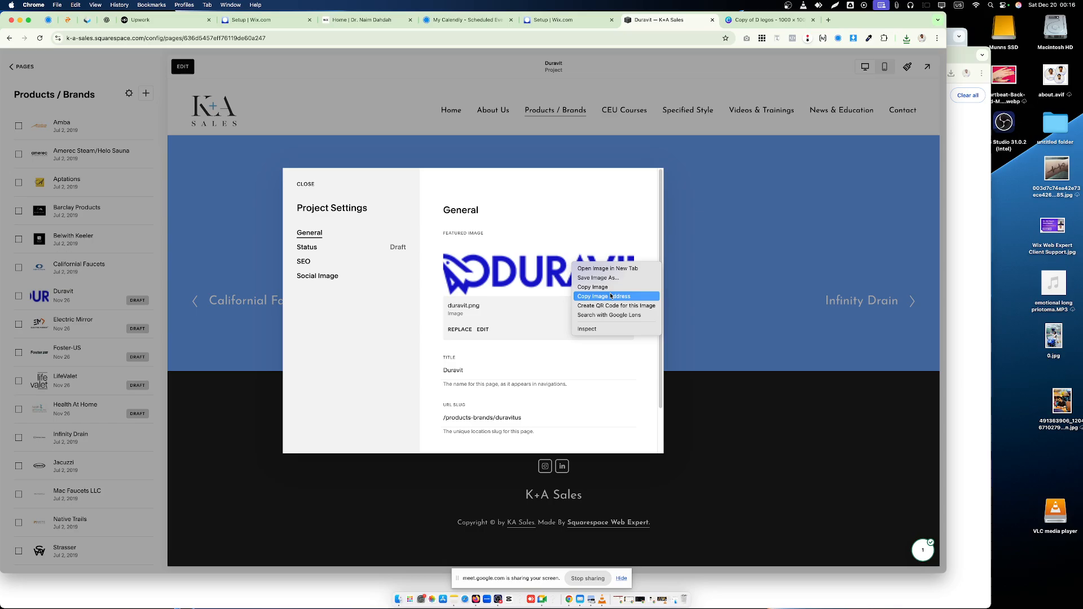
left_click(597, 287)
- Switch to the Copy of D logos design in Canva, paste the Duravit logo and delete the Strasser logo
left_click(769, 19)
right_click(428, 260)
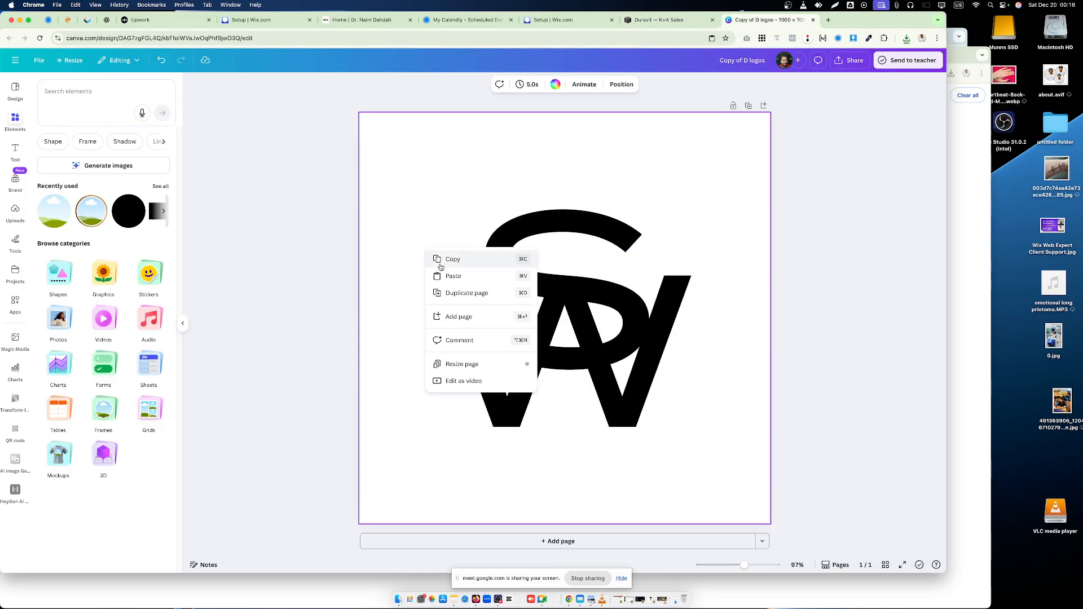
left_click(454, 283)
left_click(572, 243)
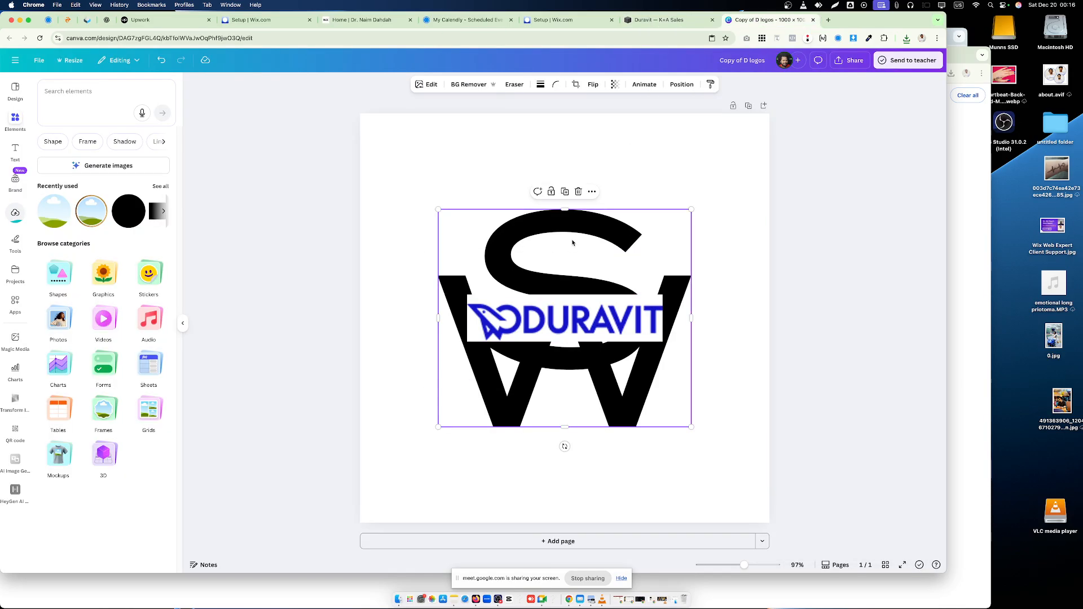
key("BackSpace")
- Enlarge the pasted Duravit logo to about 713 px wide and centre it on the page both ways
left_click(641, 309)
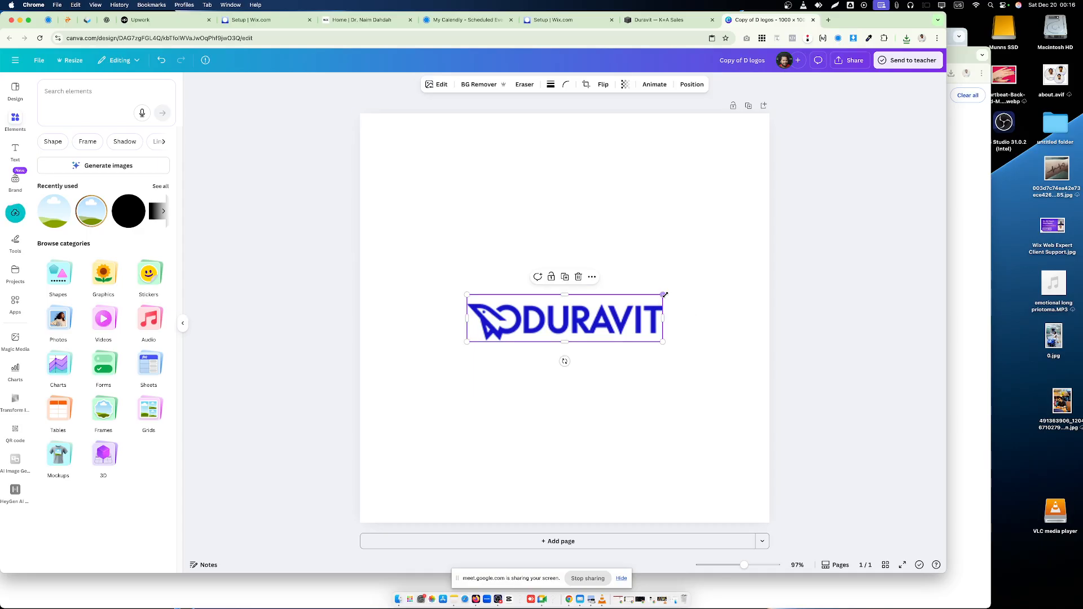
left_click_drag(665, 295, 751, 220)
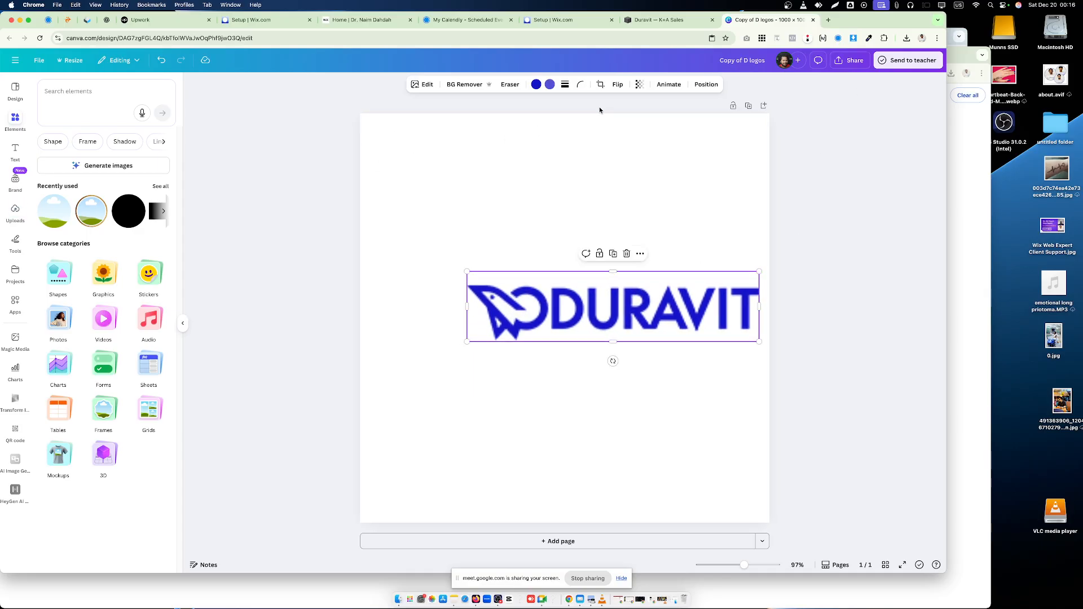
left_click(706, 84)
left_click(68, 209)
left_click(141, 210)
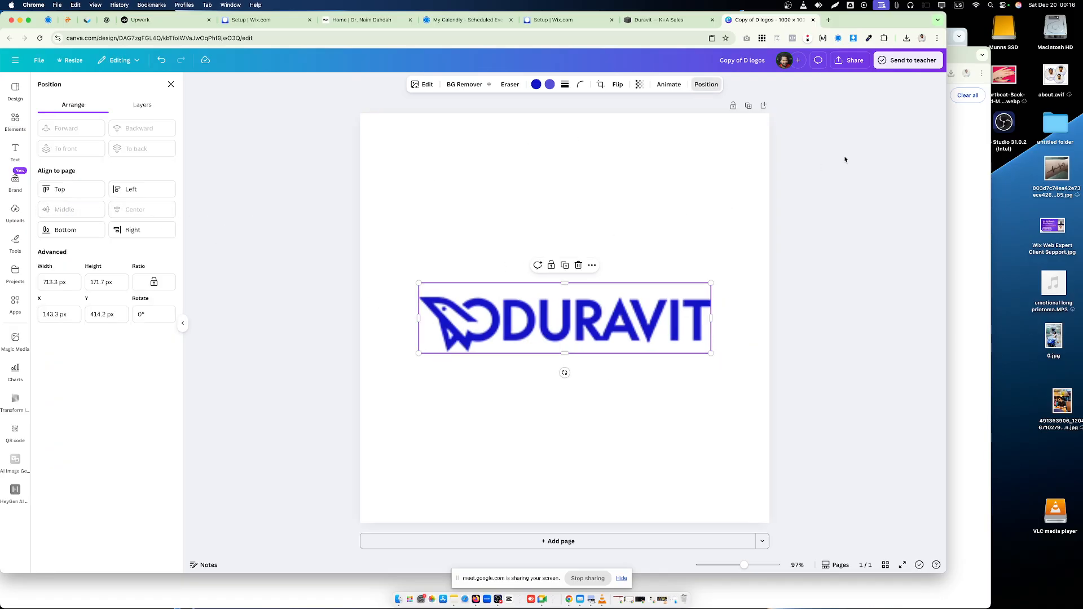
- Search Google Images for Duravit in a new browser tab and open the James Hargreaves logo result
left_click(827, 20)
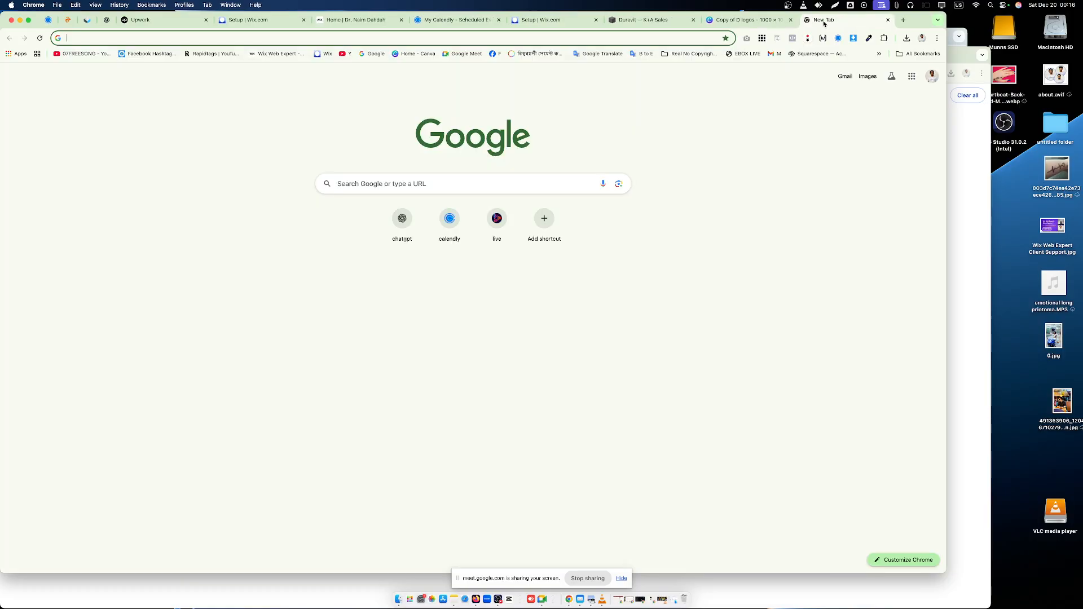
type("di")
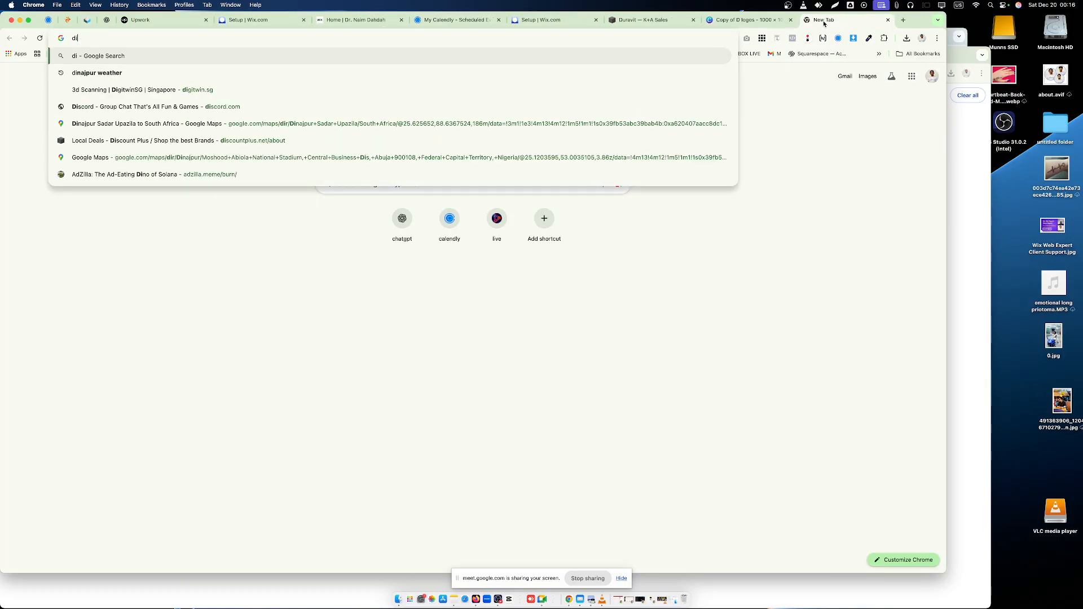
type("uravit")
key("Return")
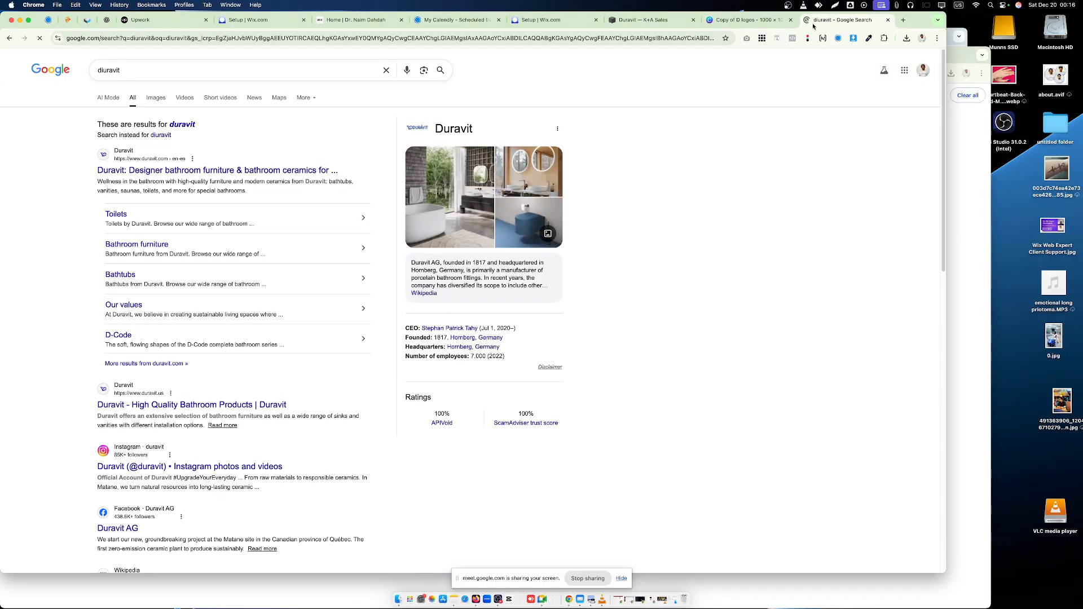
left_click(146, 101)
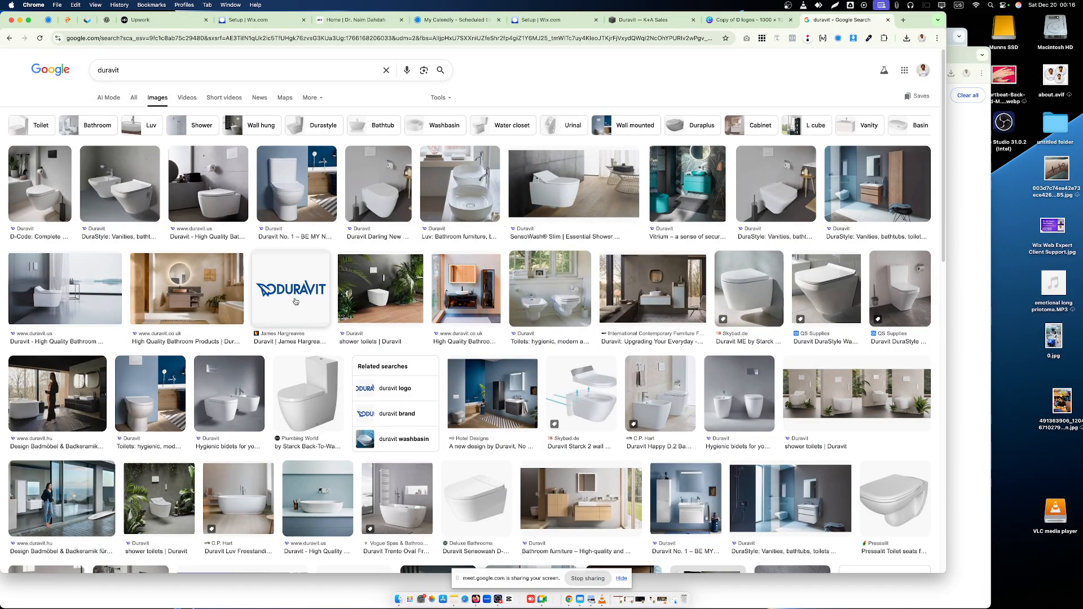
left_click(295, 302)
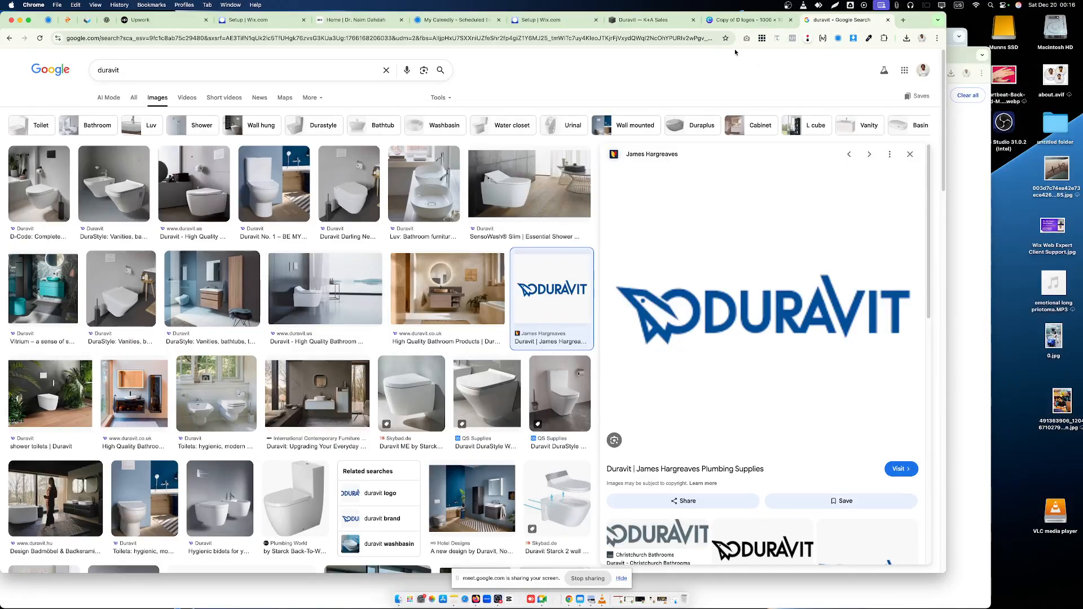
- Compare the logo with the one in the Canva design and copy the James Hargreaves image
left_click(735, 20)
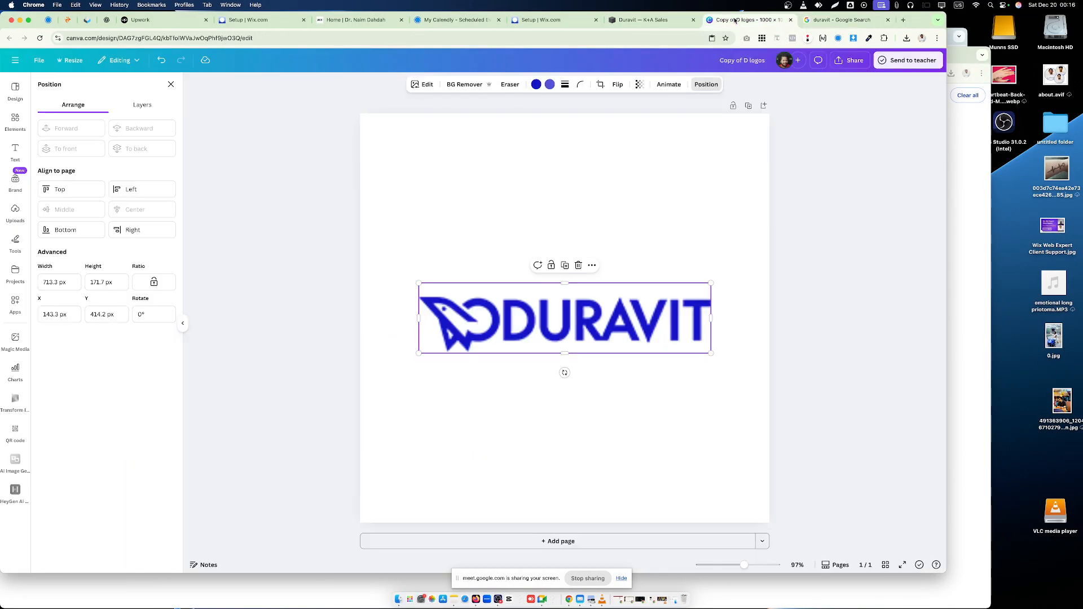
left_click(840, 19)
right_click(757, 300)
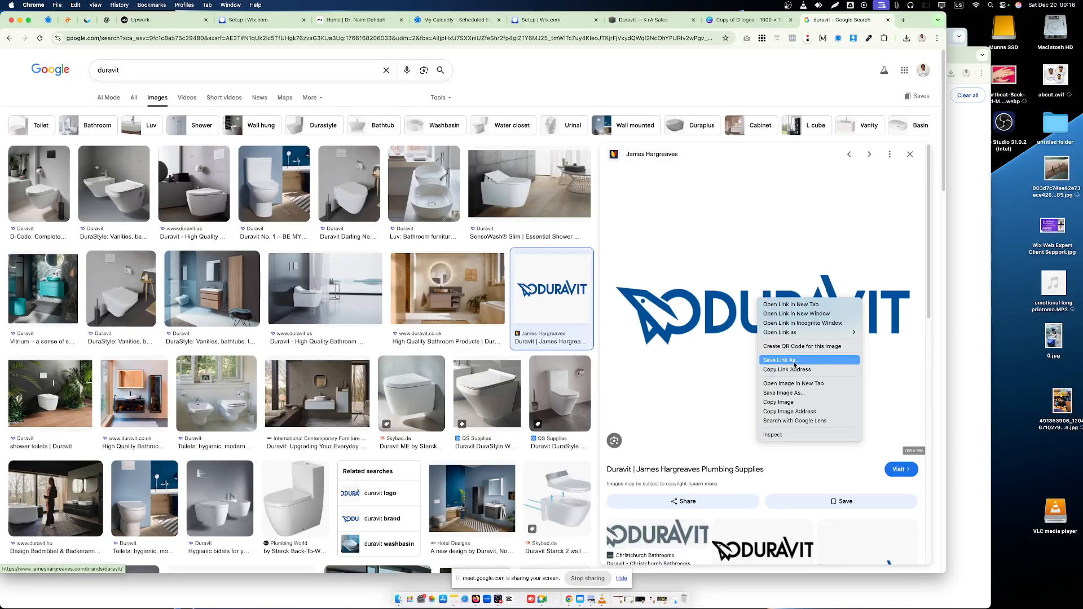
left_click(795, 402)
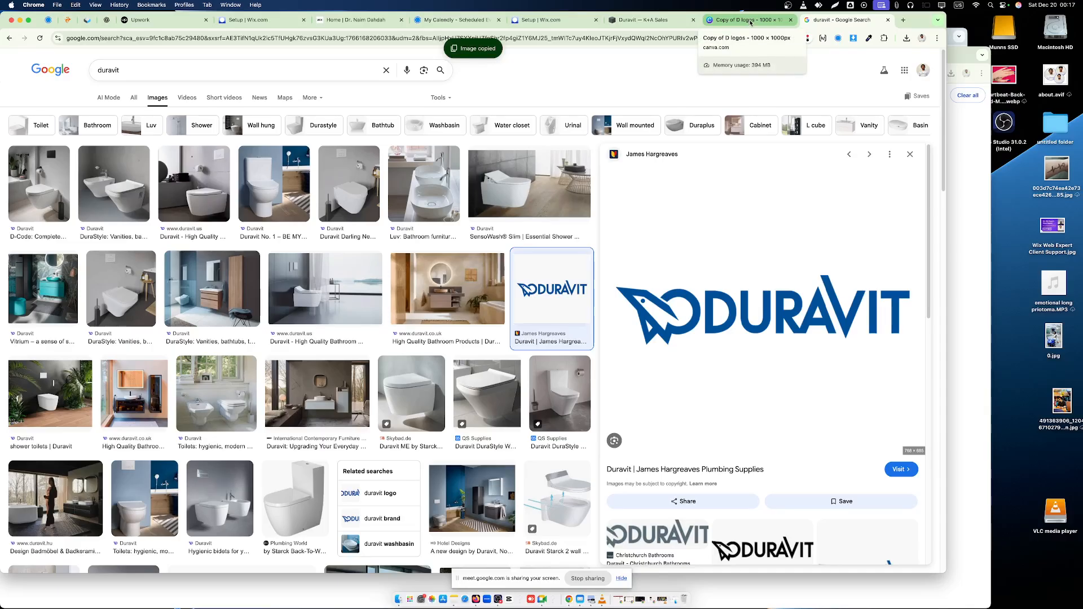
scroll(295, 259, "down", 3)
scroll(294, 258, "up", 3)
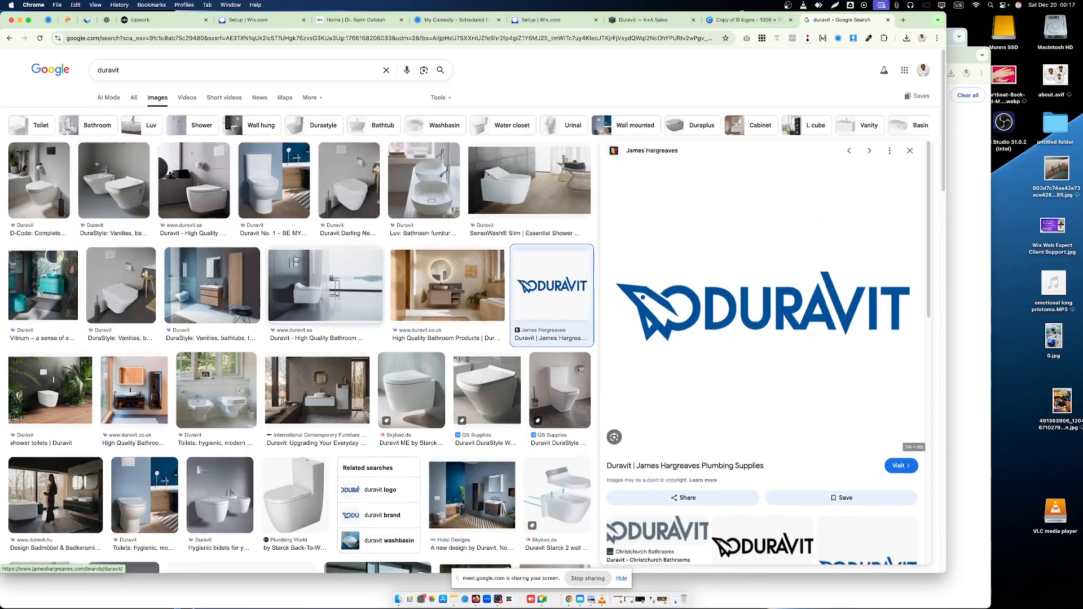
- Refine the image search to "duravit logo"
left_click(97, 70)
type("c")
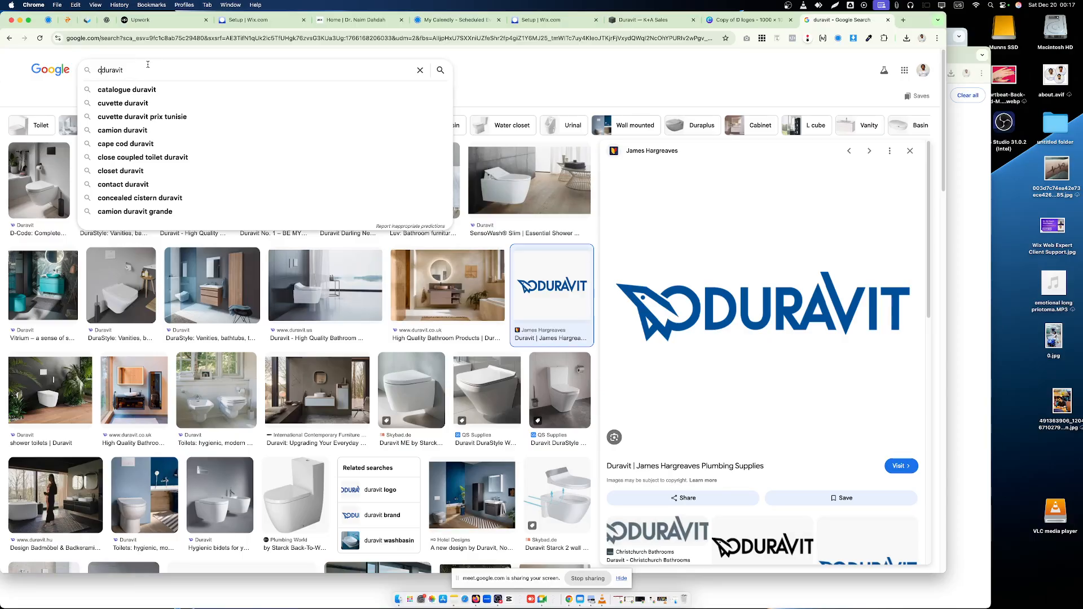
key("BackSpace")
left_click(152, 65)
type("logo")
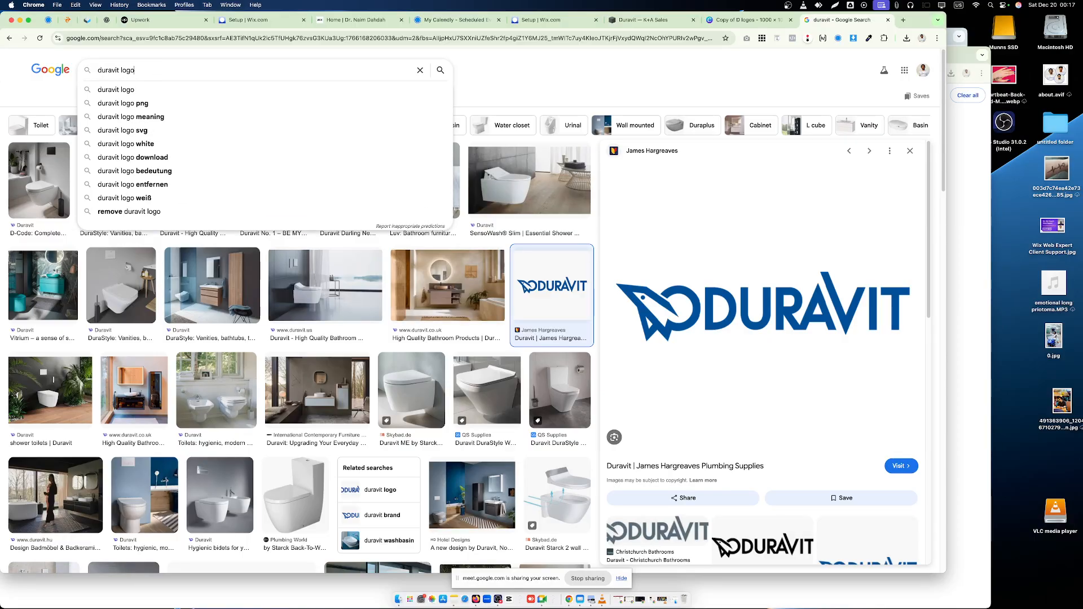
key("Return")
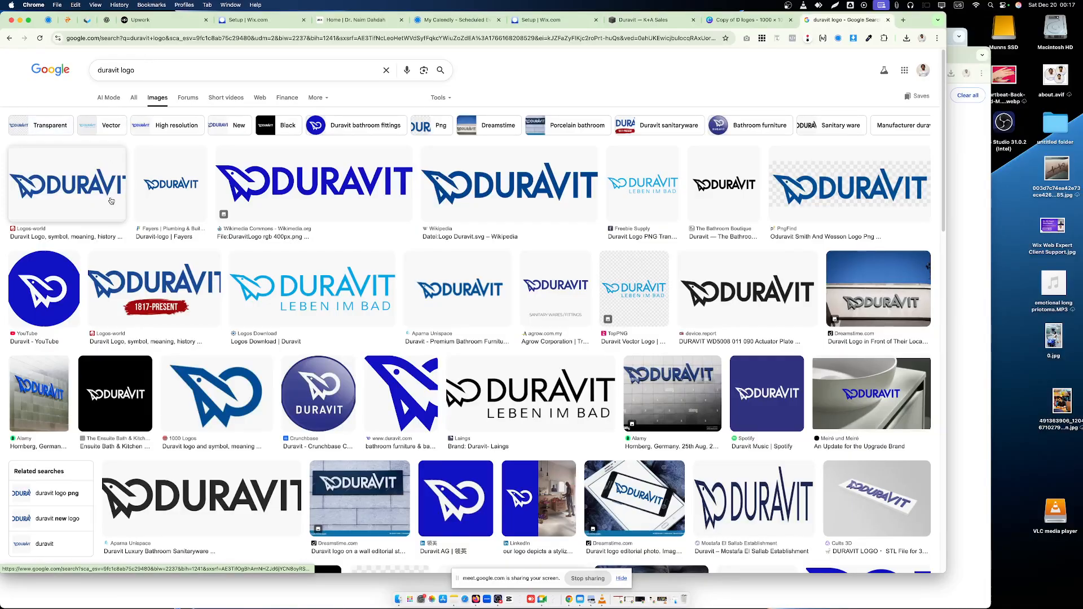
- Open the Wikimedia Commons Duravit logo result and copy its image to the clipboard
left_click(345, 189)
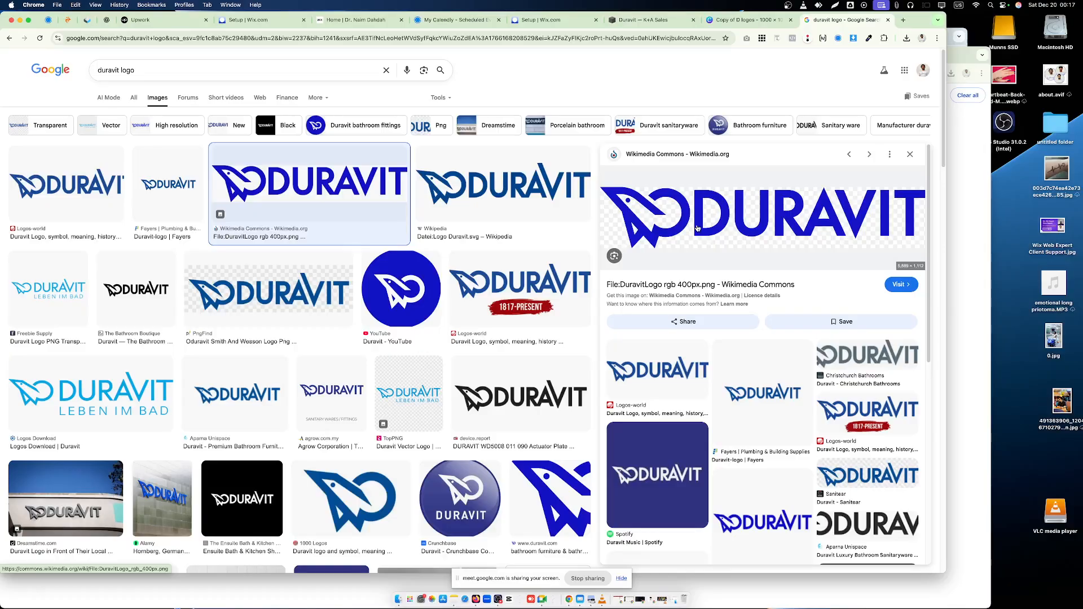
right_click(739, 204)
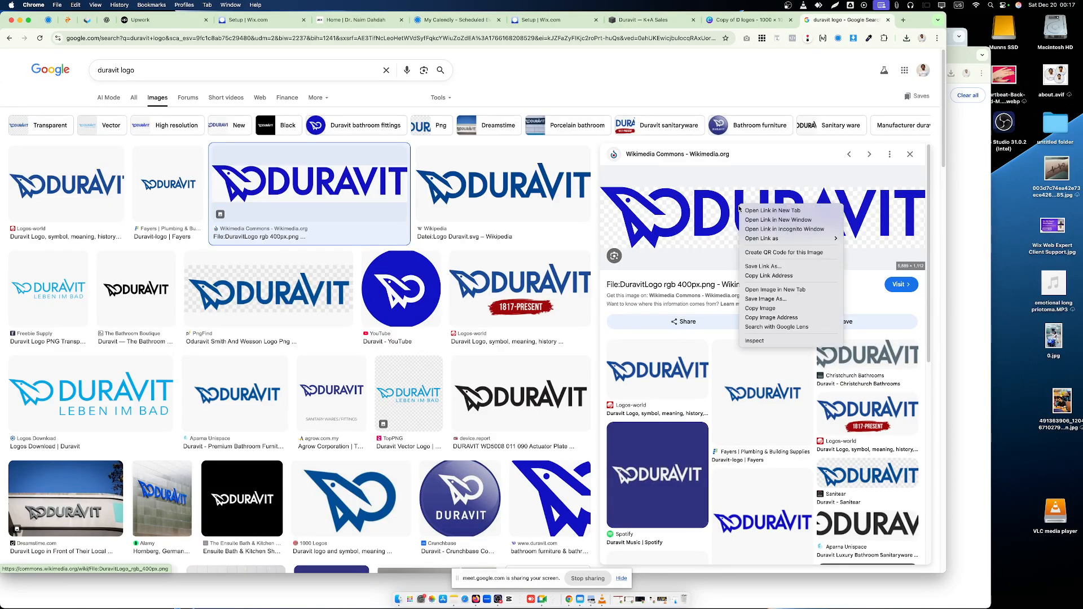
left_click(784, 305)
- Paste the Wikimedia Commons Duravit logo into the Canva design and delete the blurry Duravit logo
left_click(748, 20)
right_click(458, 258)
left_click(493, 276)
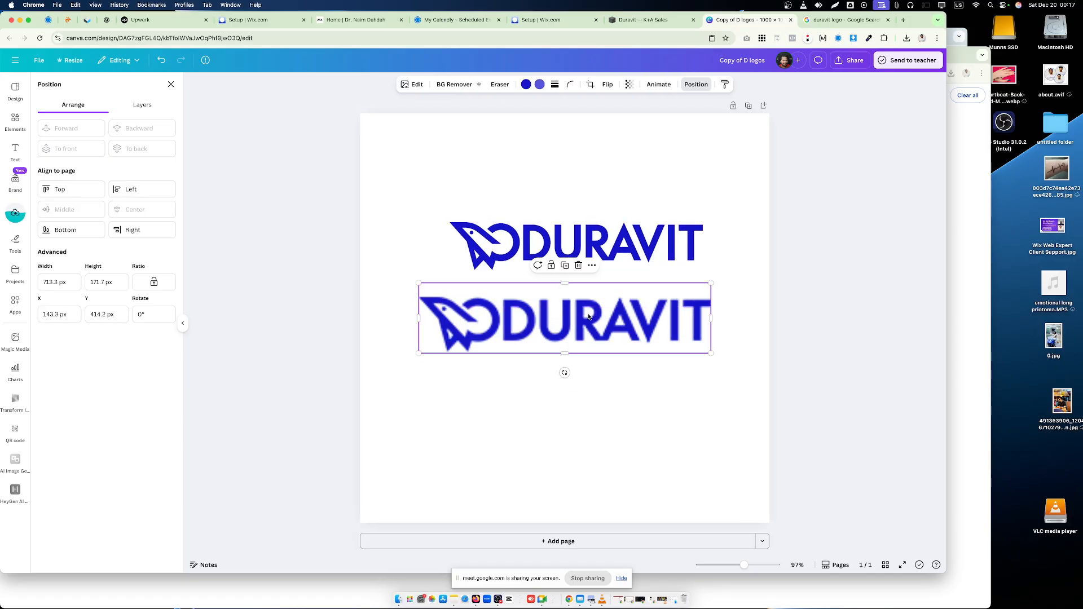
left_click_drag(589, 317, 564, 246)
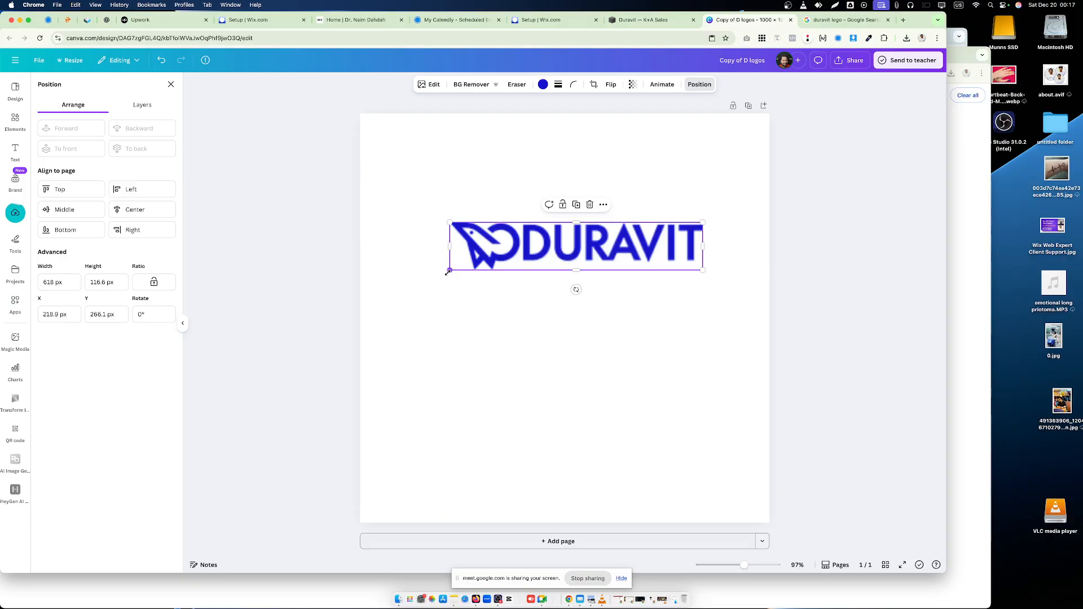
- Enlarge the new Duravit logo to about 785 px wide and centre it on the page both ways
left_click_drag(448, 272, 393, 375)
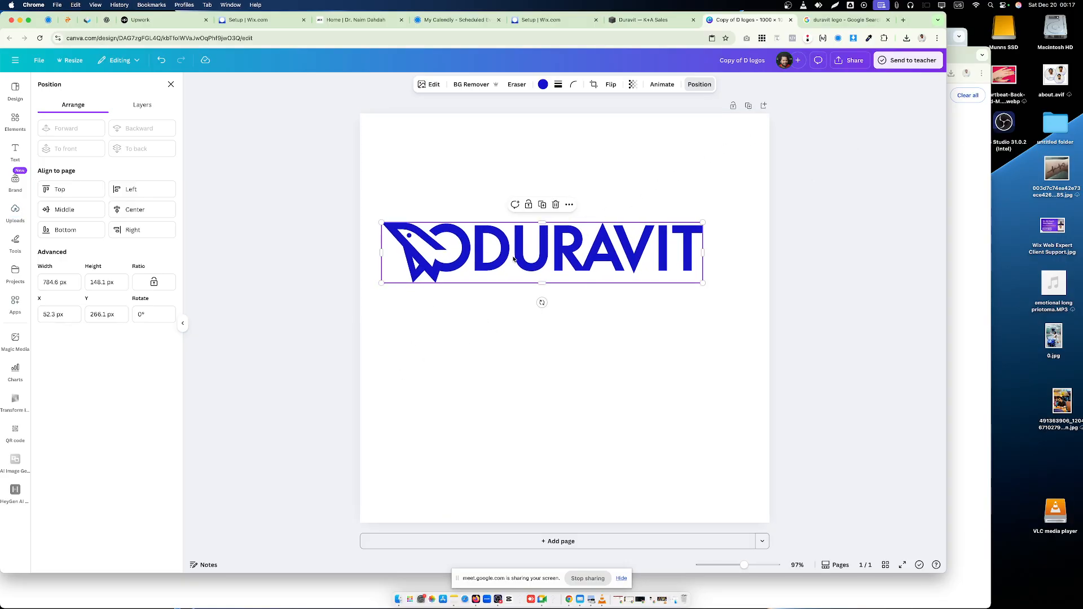
left_click(66, 214)
left_click(136, 215)
left_click(305, 188)
left_click(849, 60)
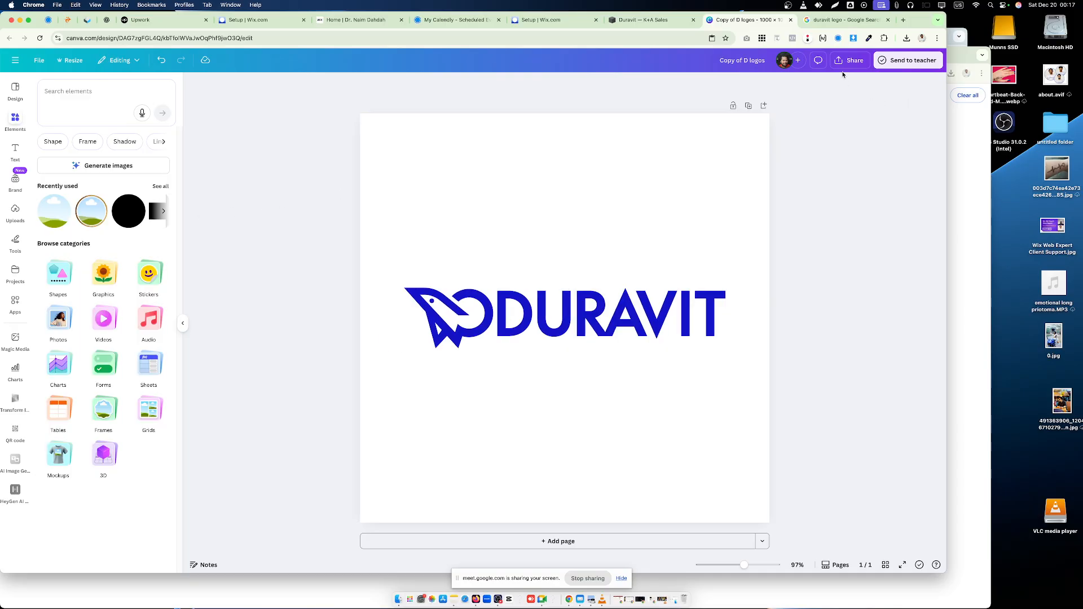
- Return to Squarespace, close the Duravit project settings and reopen the Products / Brands page to check its logo grid
left_click(640, 20)
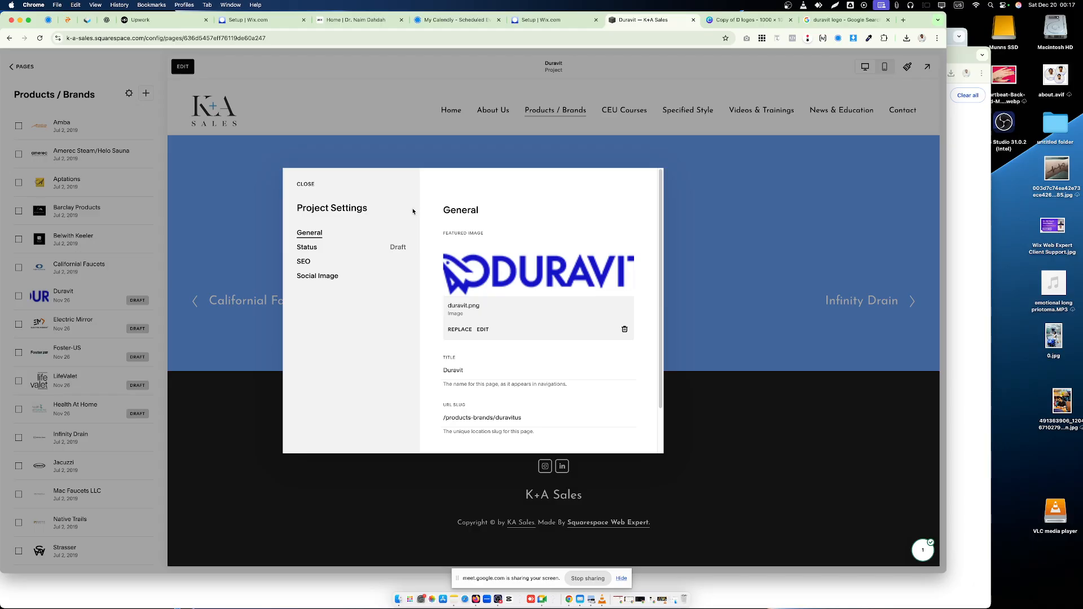
left_click(305, 184)
left_click(23, 66)
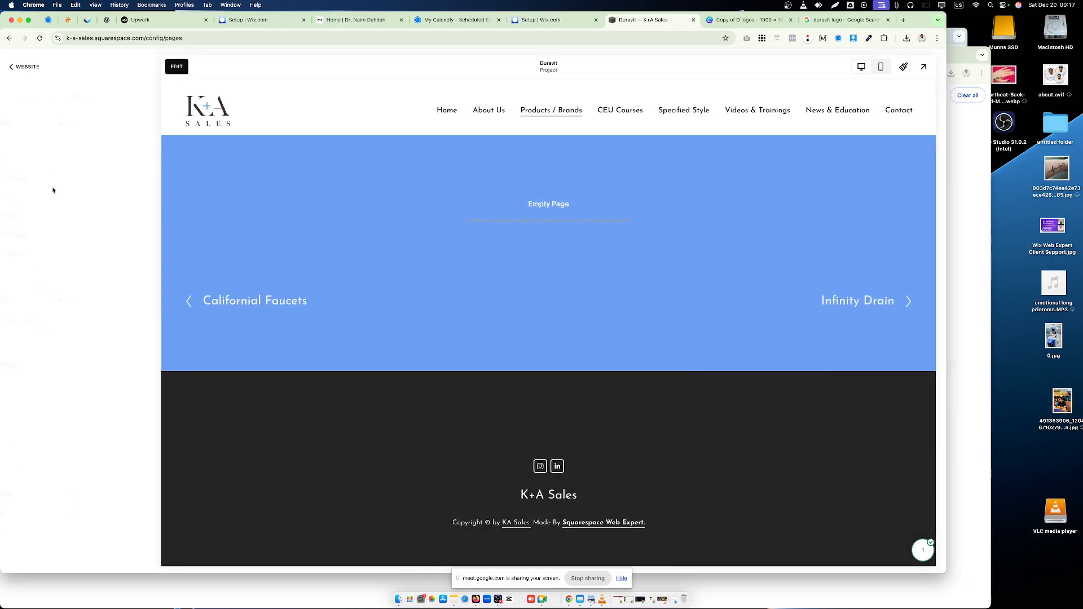
left_click(58, 179)
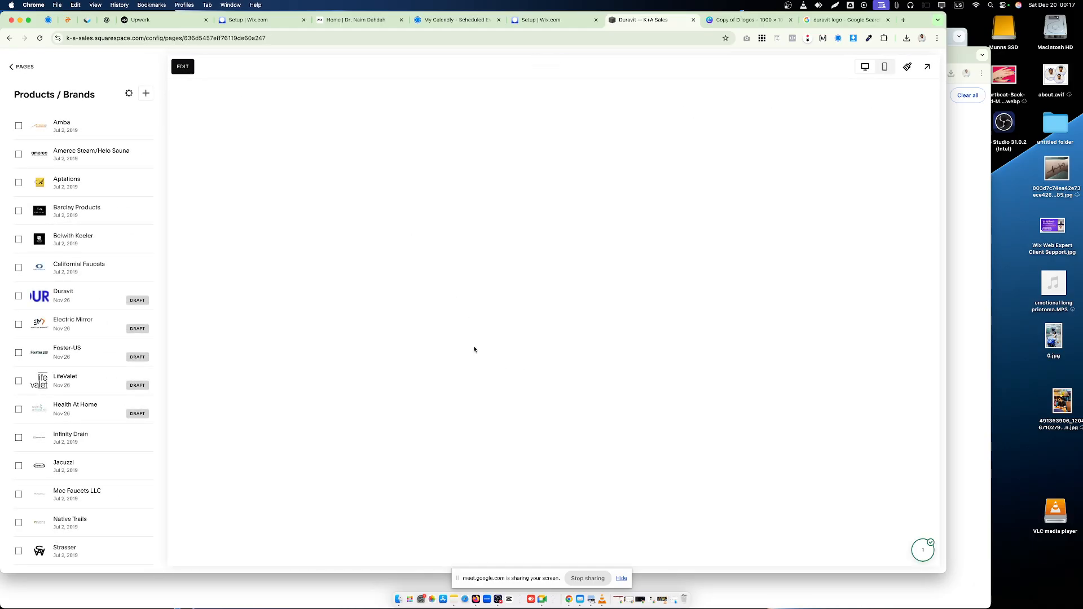
scroll(828, 451, "down", 10)
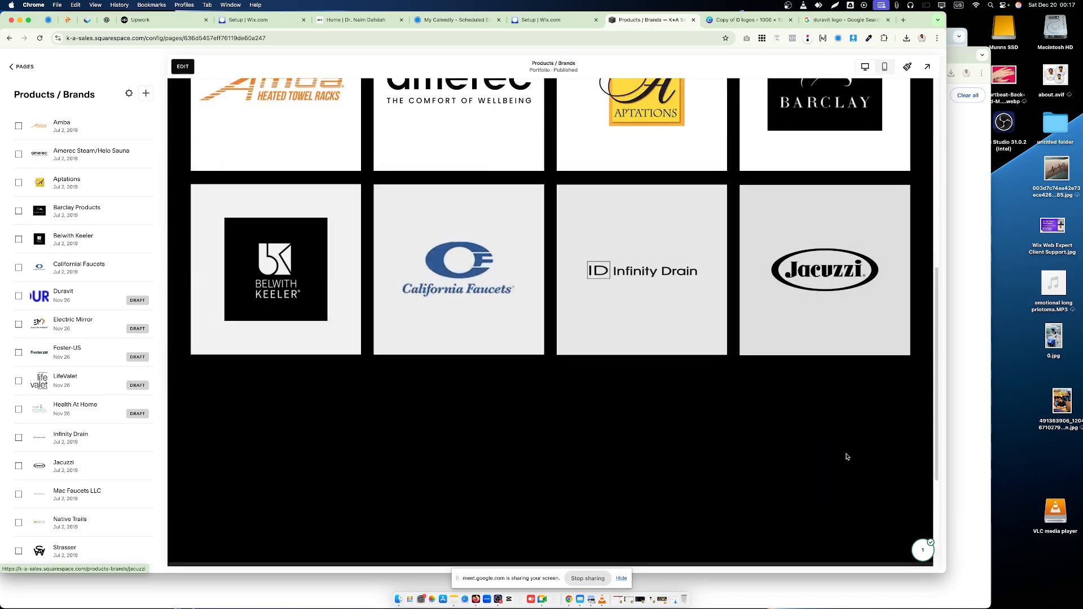
- Switch back to the Canva design and download the Duravit logo as a PNG saved as 501.png in Downloads
scroll(847, 458, "up", 10)
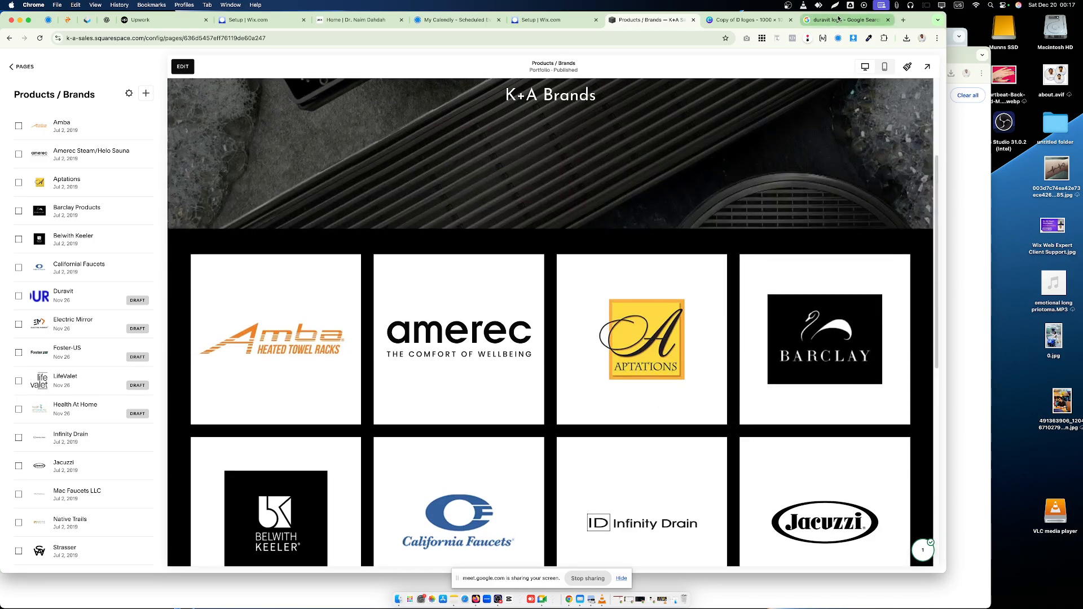
left_click(726, 20)
left_click(793, 239)
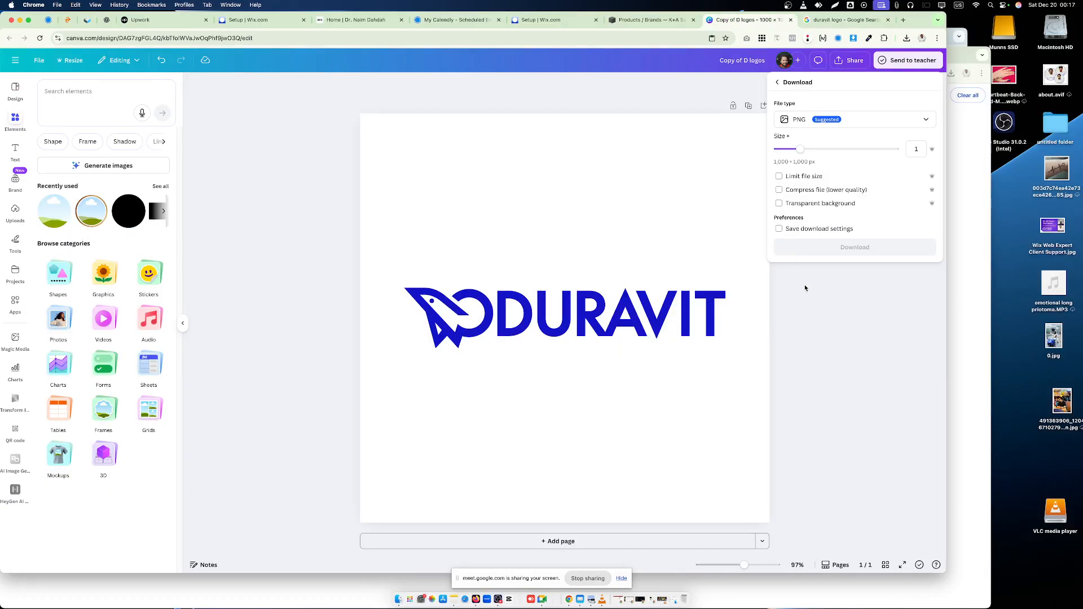
left_click(846, 248)
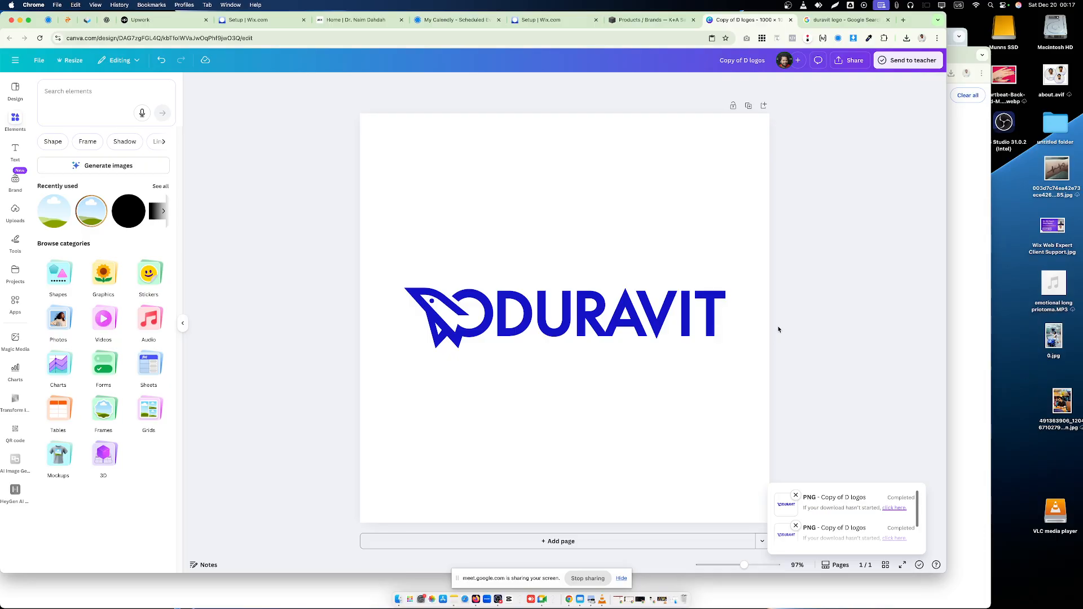
type("501.png")
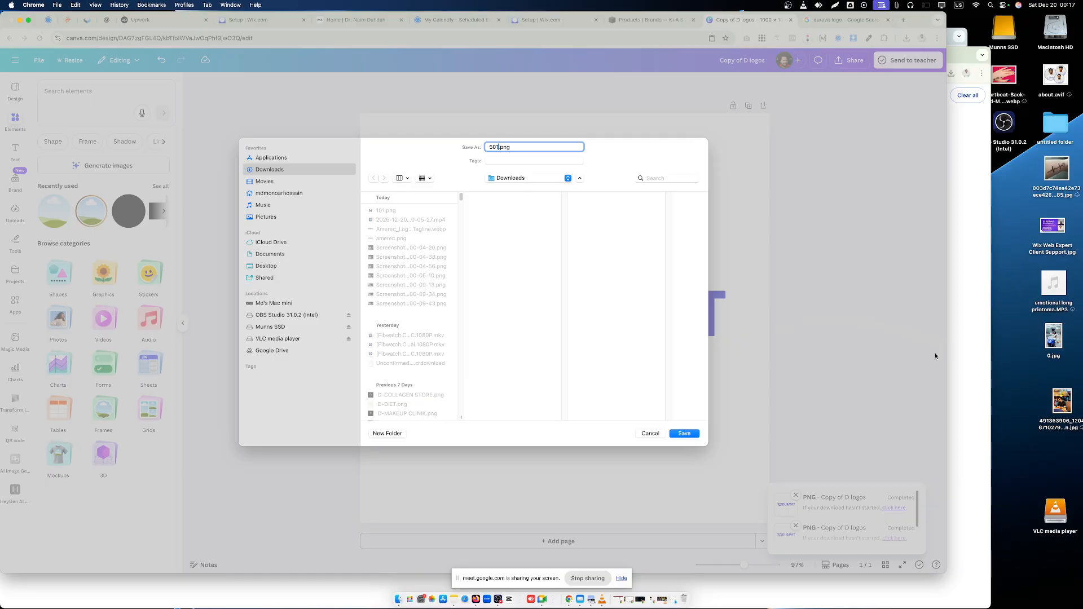
left_click(684, 432)
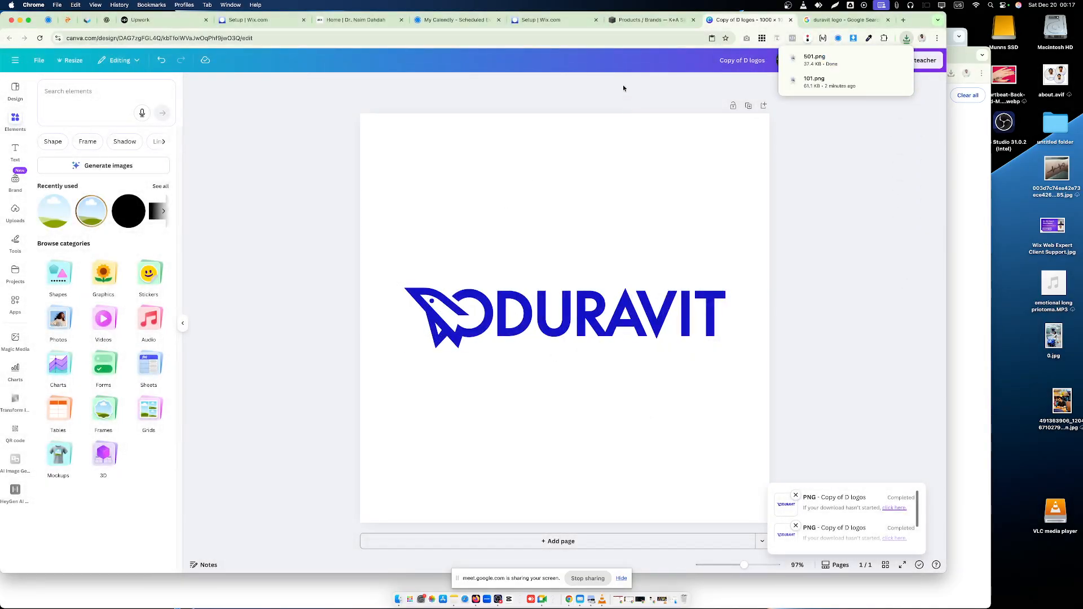
- In Squarespace, upload 501.png as the Duravit project's featured image and save the project settings
left_click(646, 21)
scroll(515, 314, "down", 5)
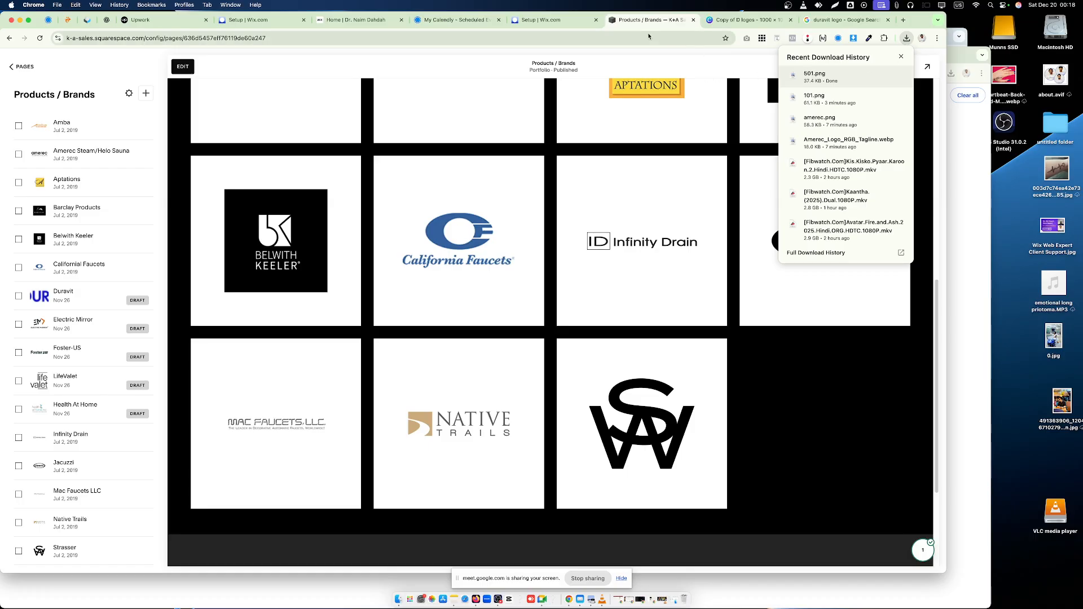
left_click(150, 298)
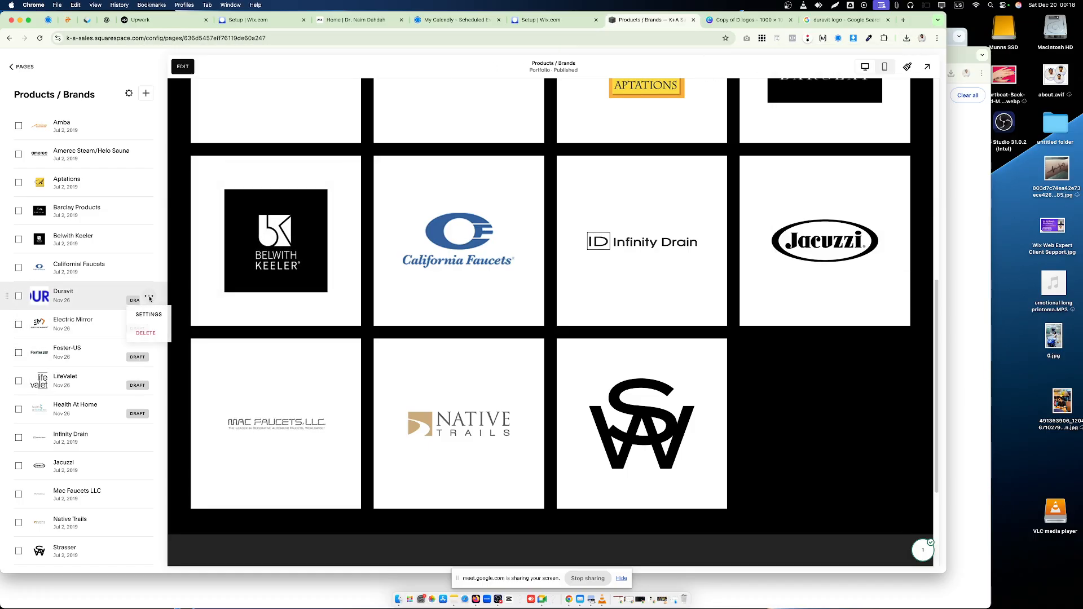
left_click(149, 314)
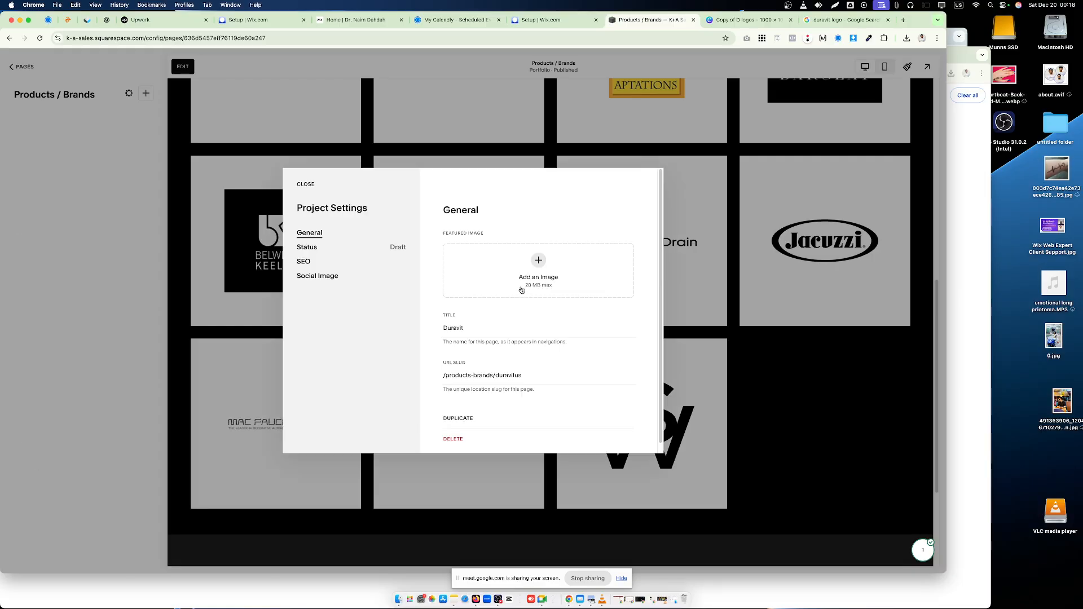
left_click(623, 327)
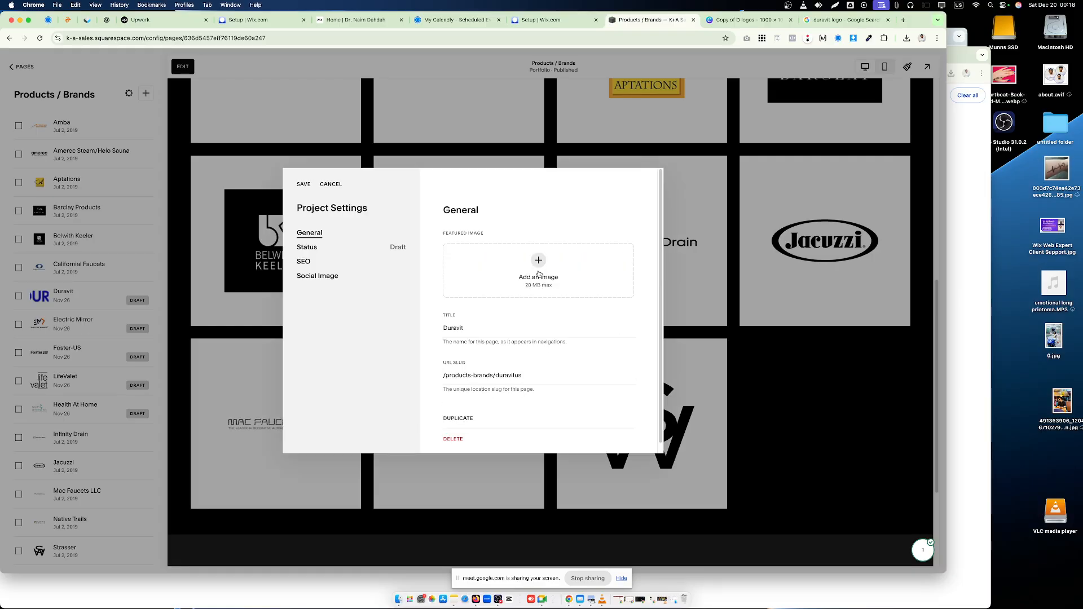
left_click(551, 292)
left_click(496, 280)
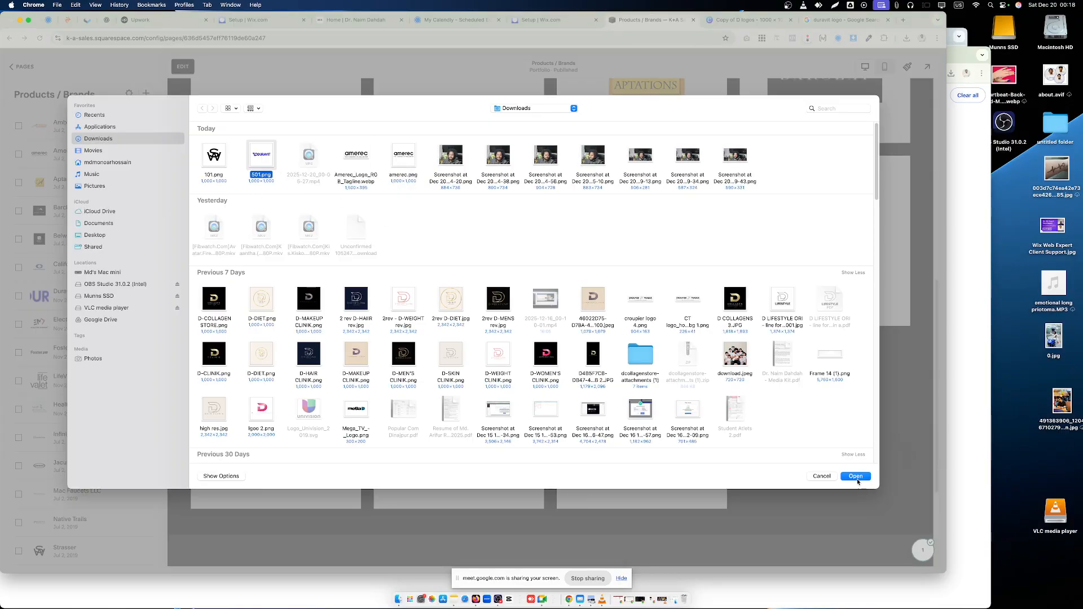
key("Return")
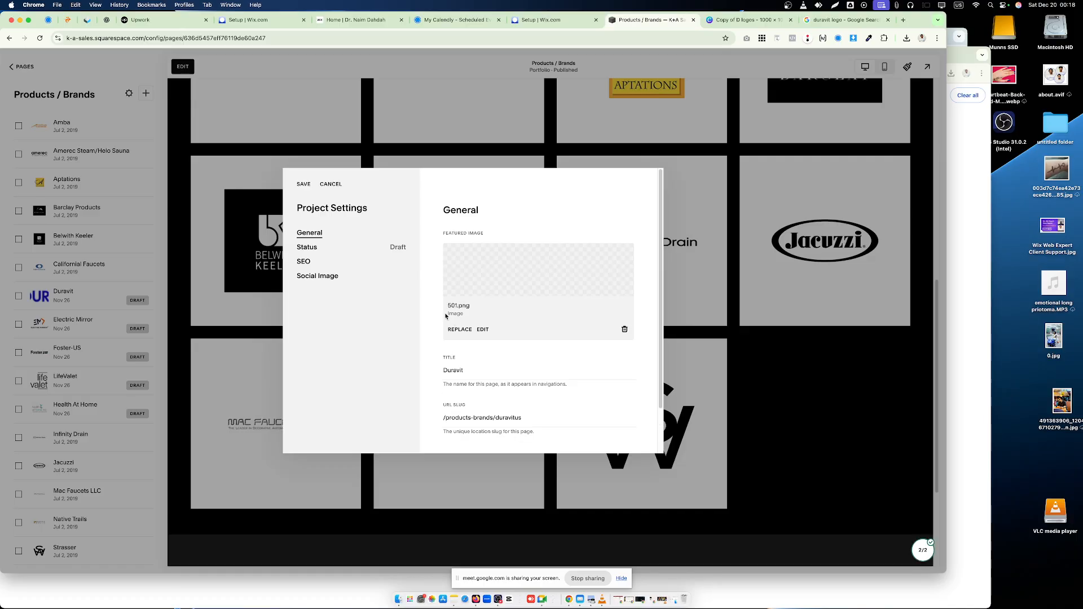
left_click(302, 185)
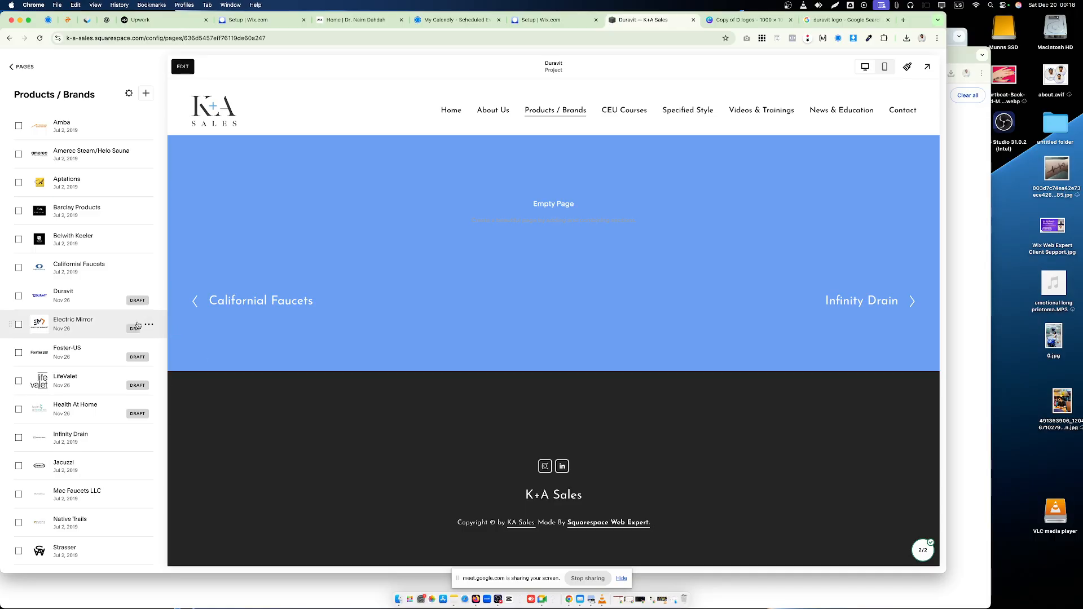
- Open the Strasser project page from the Products / Brands list
left_click(94, 551)
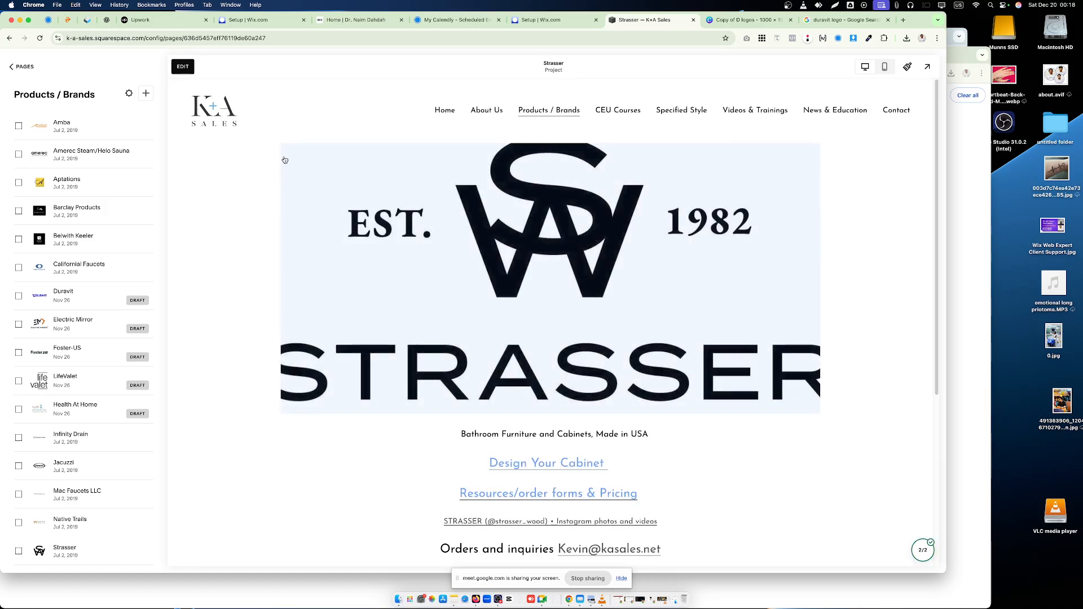
left_click(183, 66)
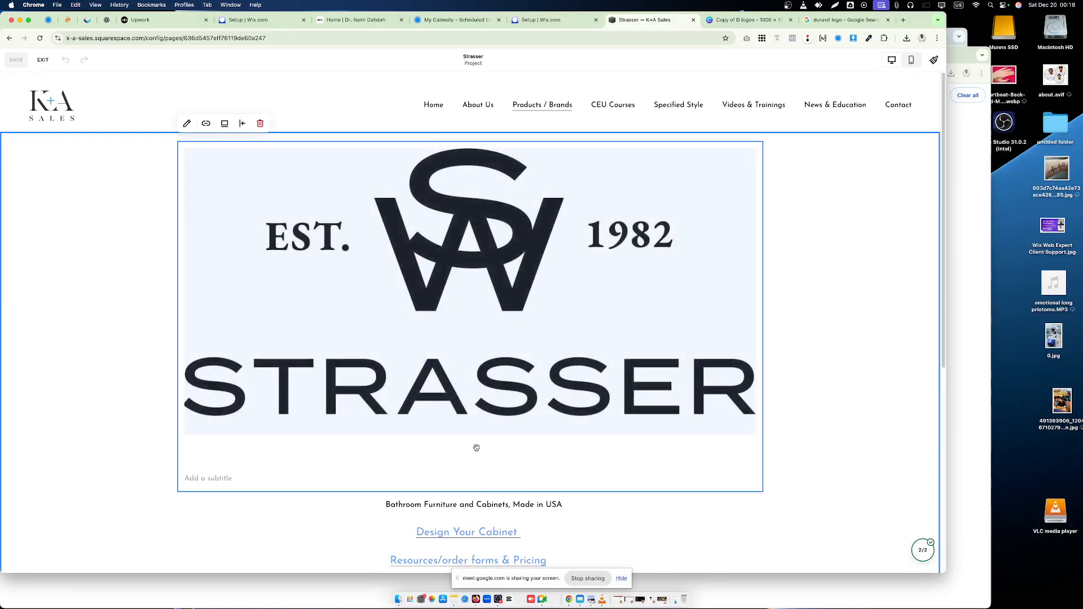
left_click(471, 489)
left_click(568, 503)
left_click(540, 402)
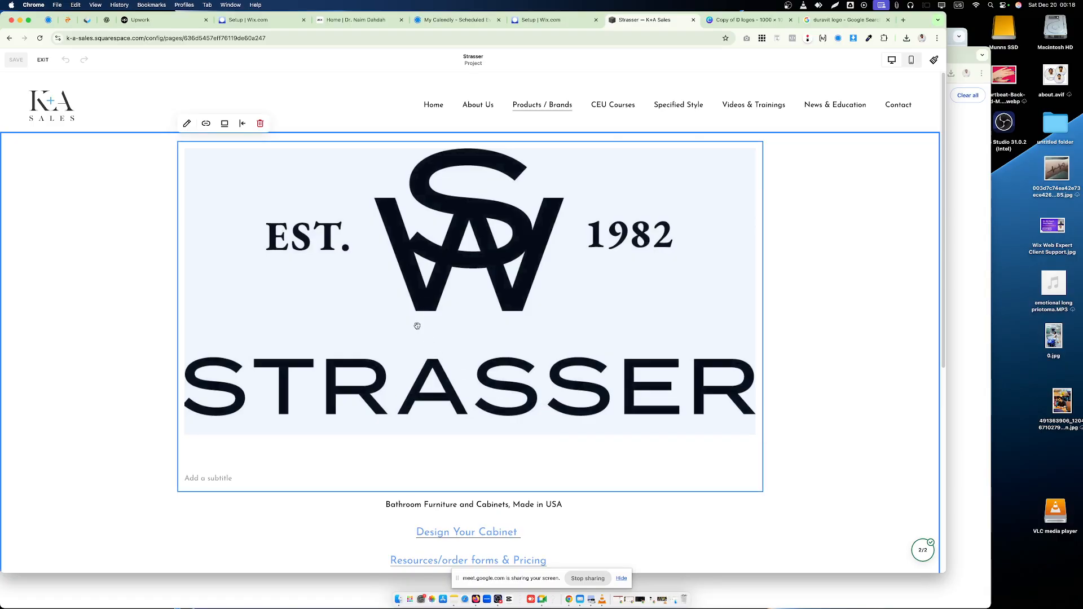
left_click(134, 371)
left_click(443, 318)
right_click(441, 226)
left_click(176, 266)
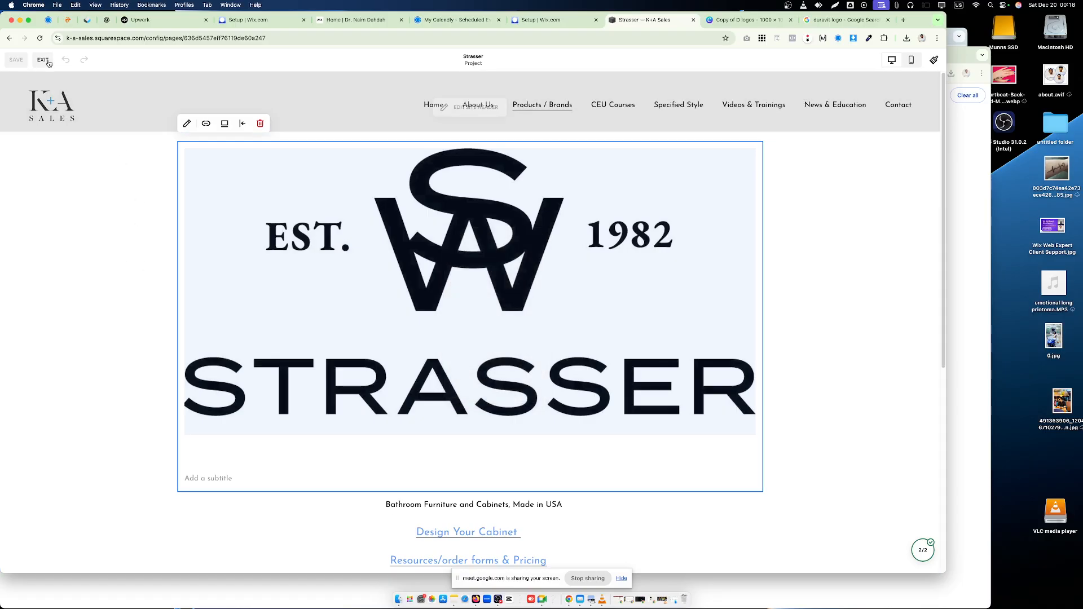
left_click(48, 63)
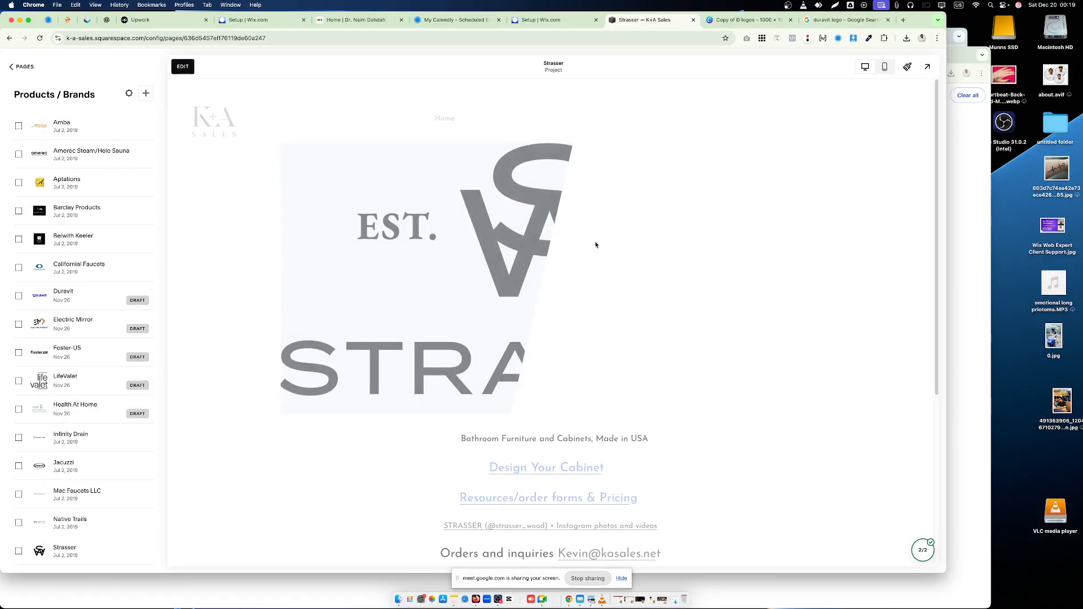
right_click(533, 208)
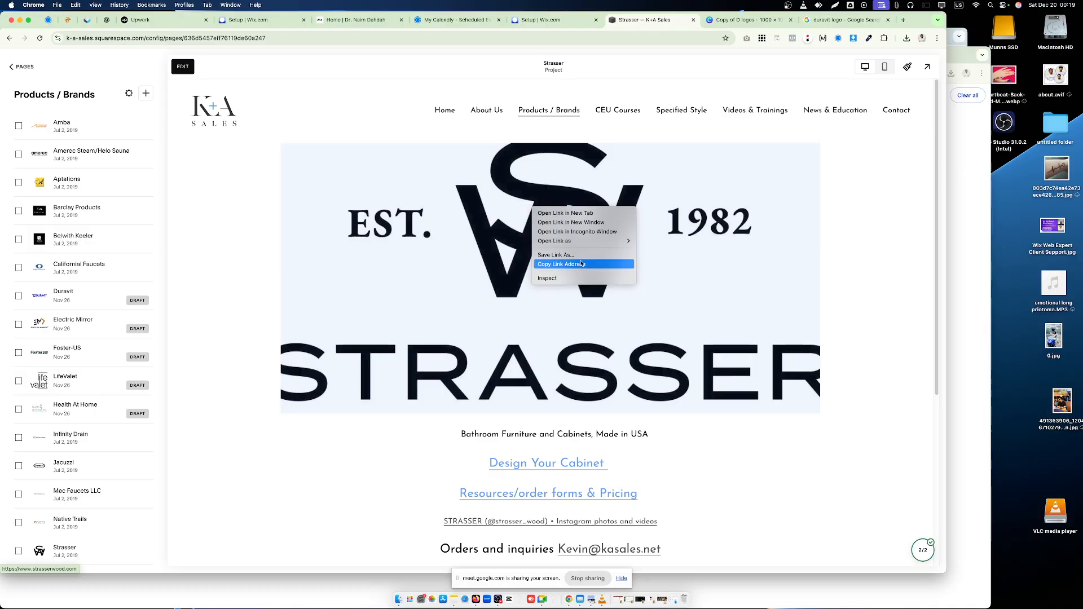
left_click(462, 277)
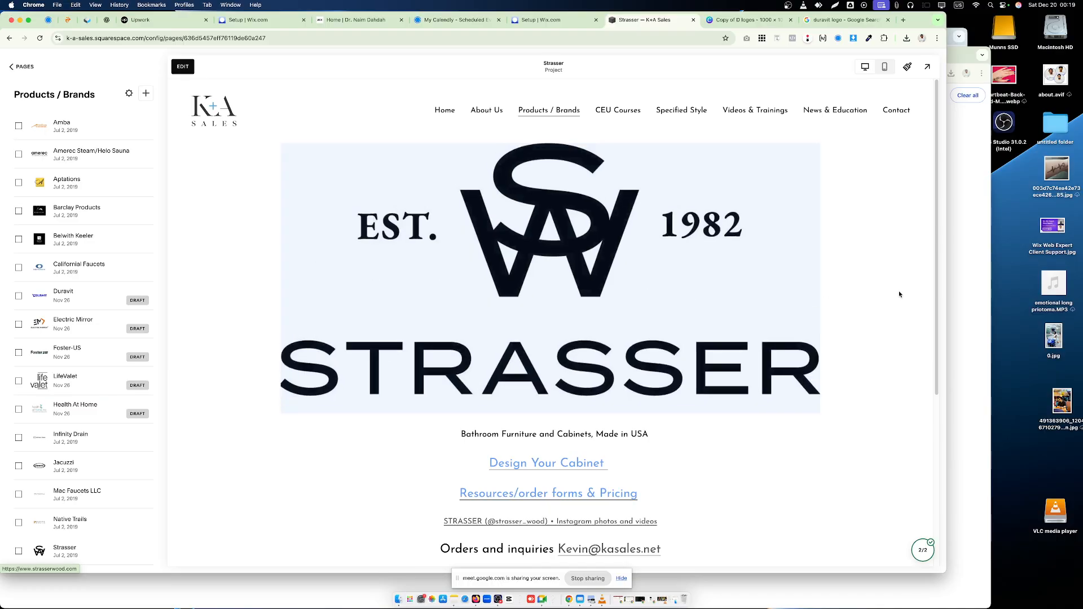
- Inspect the Strasser page logo, open its source image in a new tab and copy the image to the clipboard
right_click(657, 215)
left_click(686, 278)
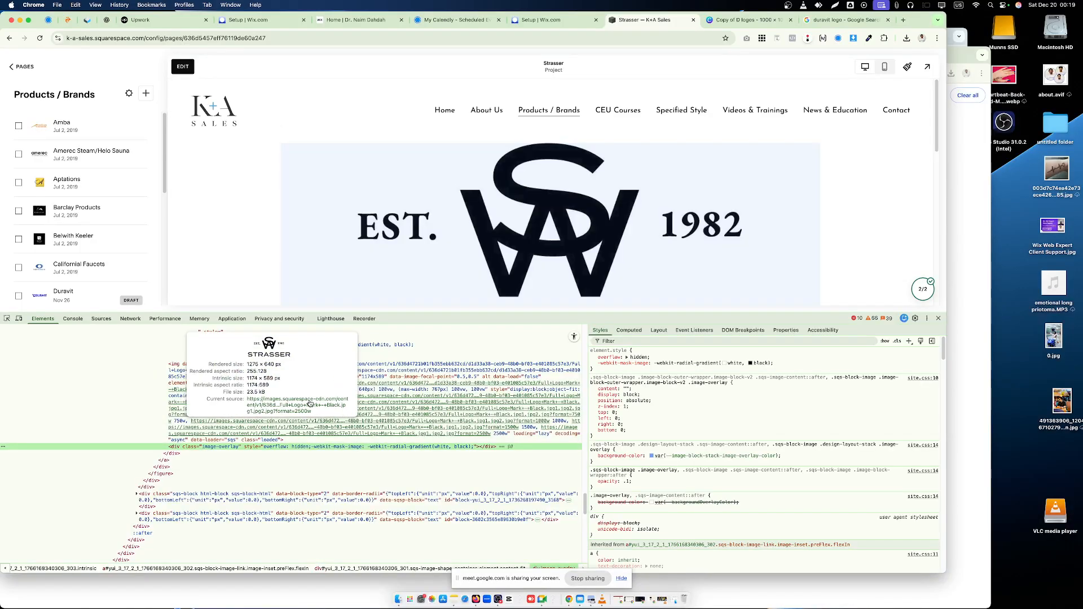
left_click(309, 404)
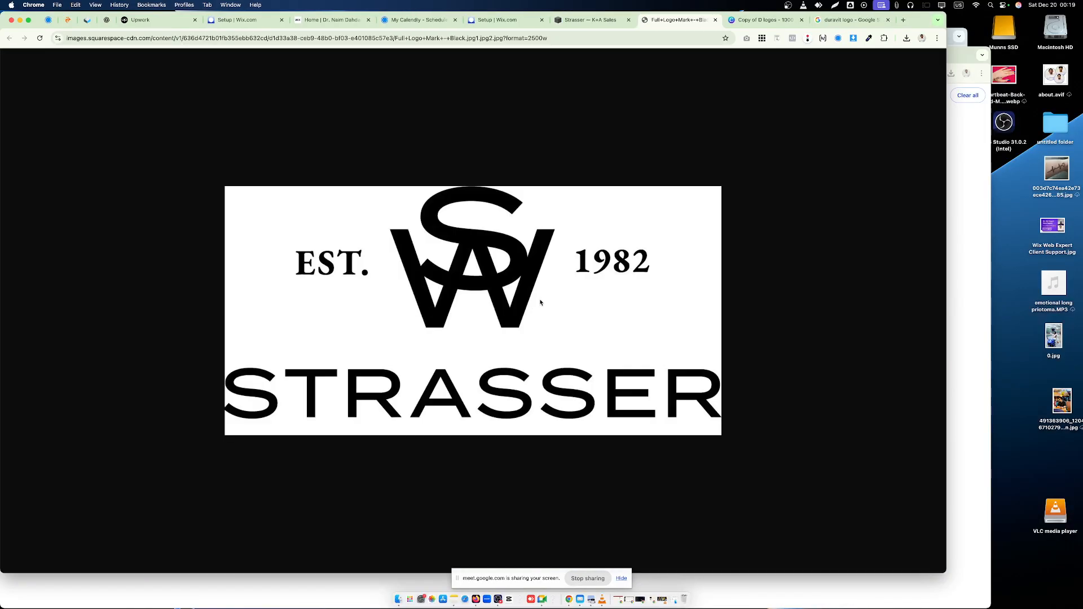
right_click(554, 252)
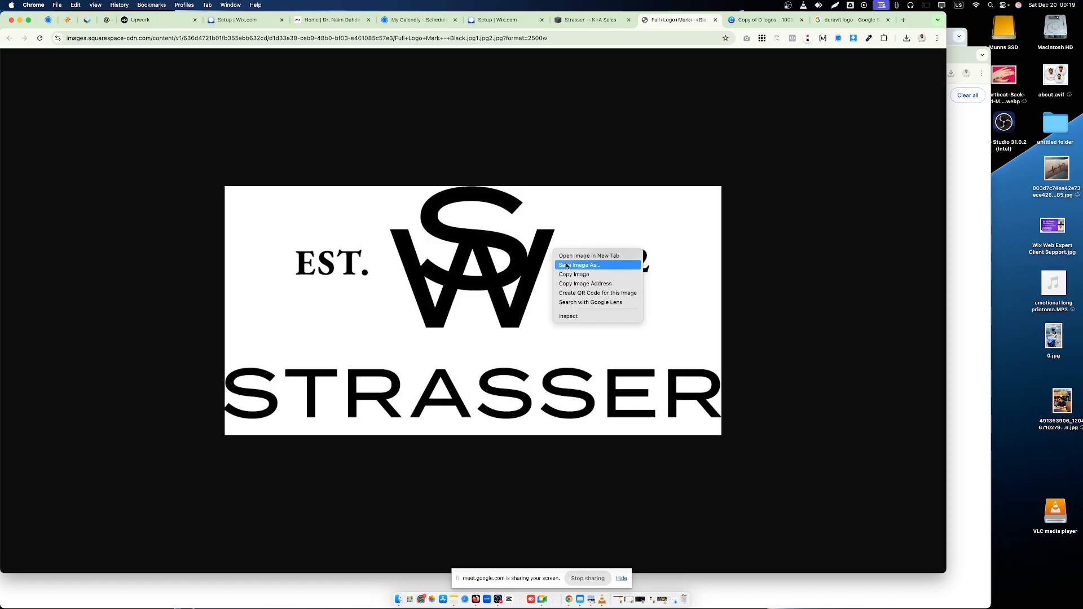
left_click(574, 274)
- Paste the full Strasser logo into the Canva design and delete the Duravit logo behind it
left_click(764, 20)
right_click(507, 200)
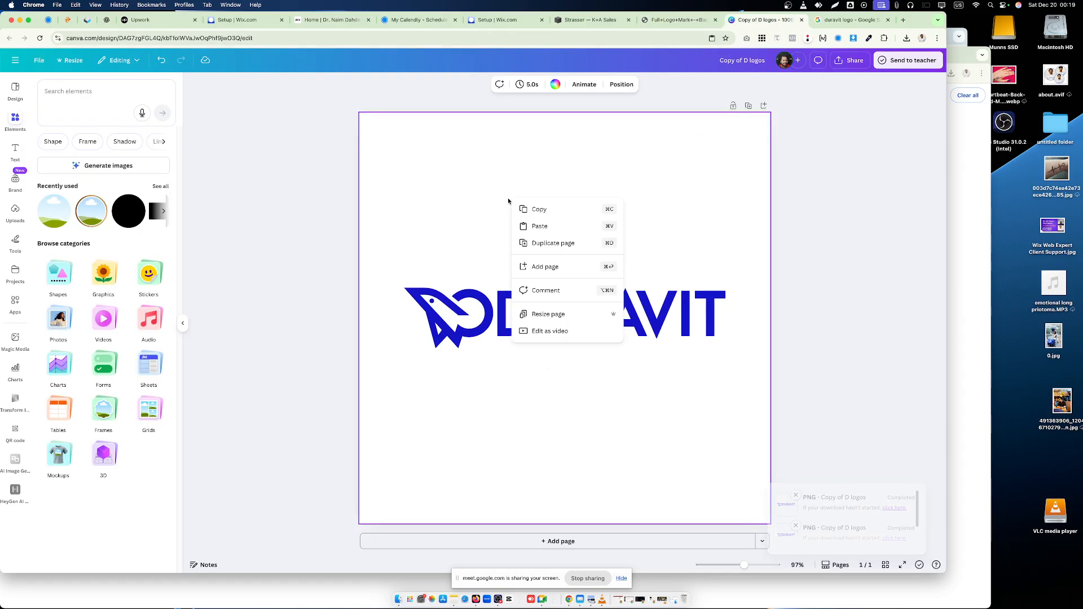
left_click(540, 225)
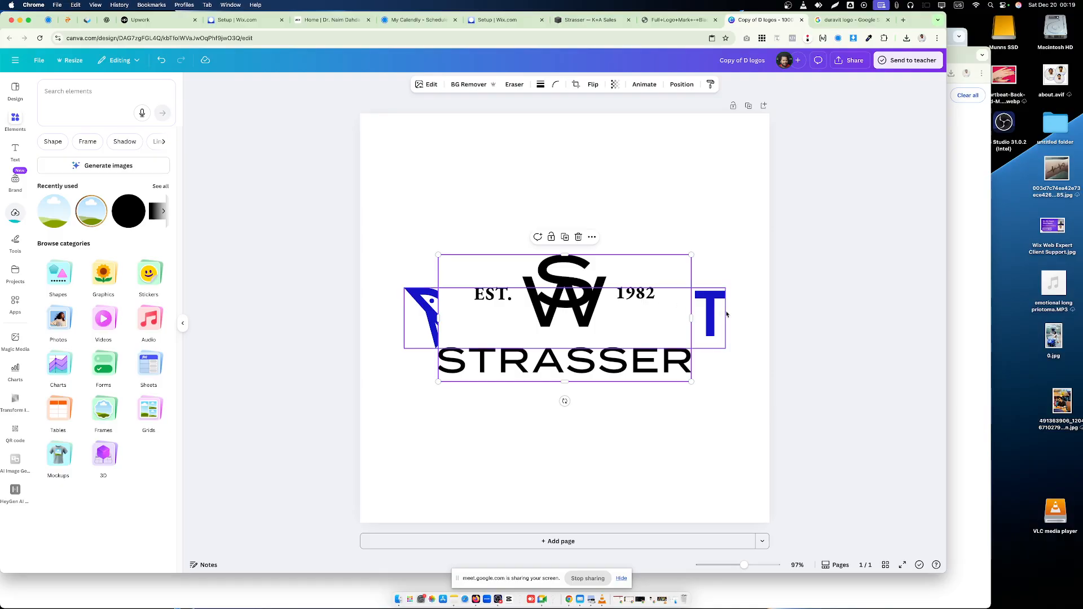
left_click(738, 316)
left_click(707, 302)
left_click(578, 271)
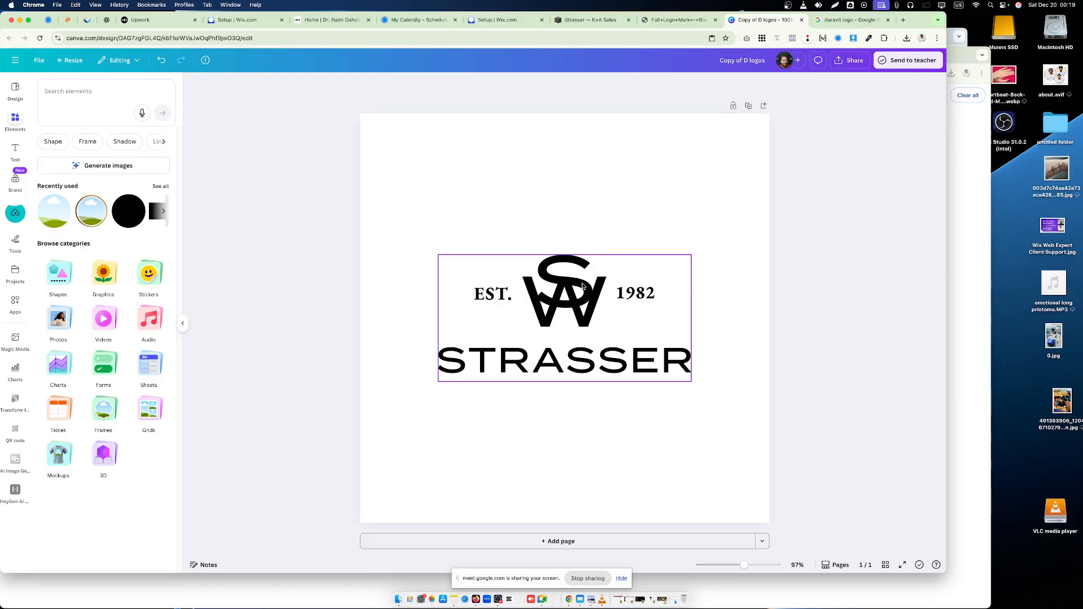
- Enlarge the Strasser logo to about 825 px wide and centre it on the page both ways
left_click(551, 281)
left_click_drag(434, 257, 353, 212)
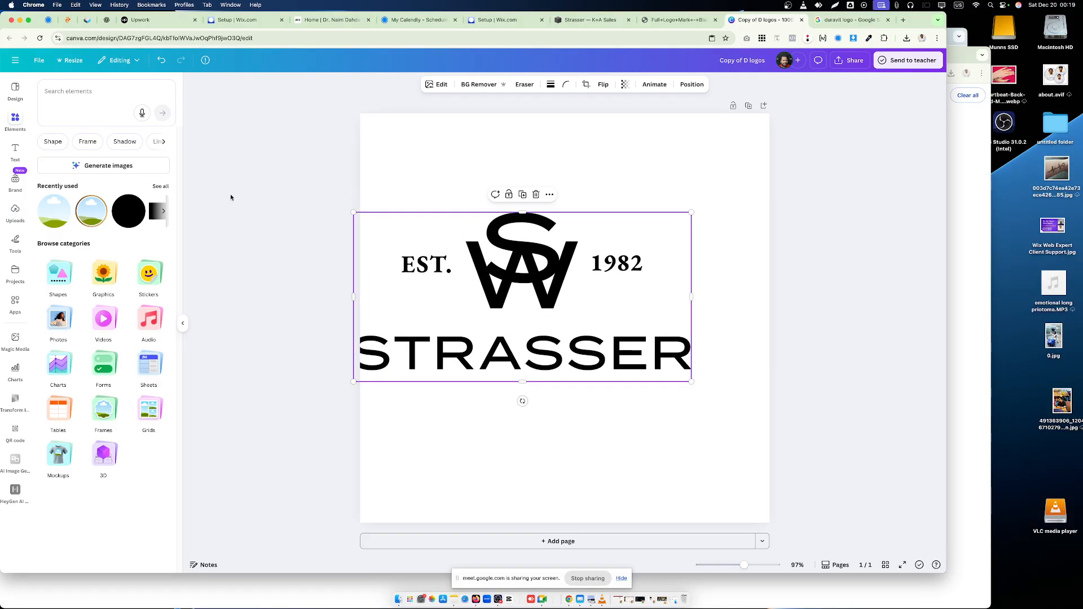
left_click(689, 85)
left_click(84, 210)
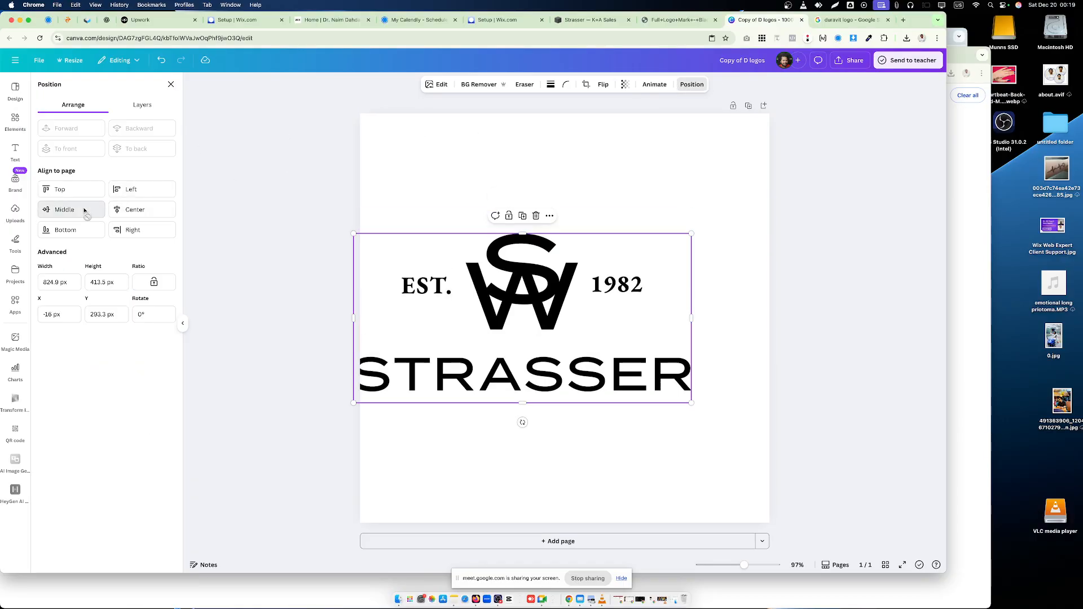
left_click(133, 210)
- Download the Strasser design as a PNG saved as 502.png in Downloads
left_click(850, 59)
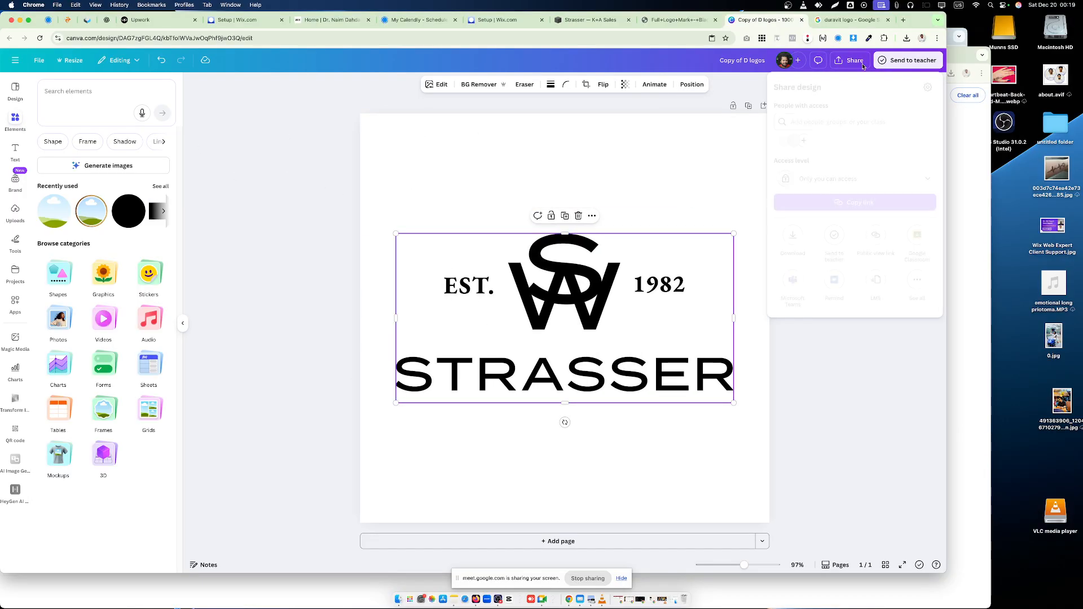
left_click(793, 235)
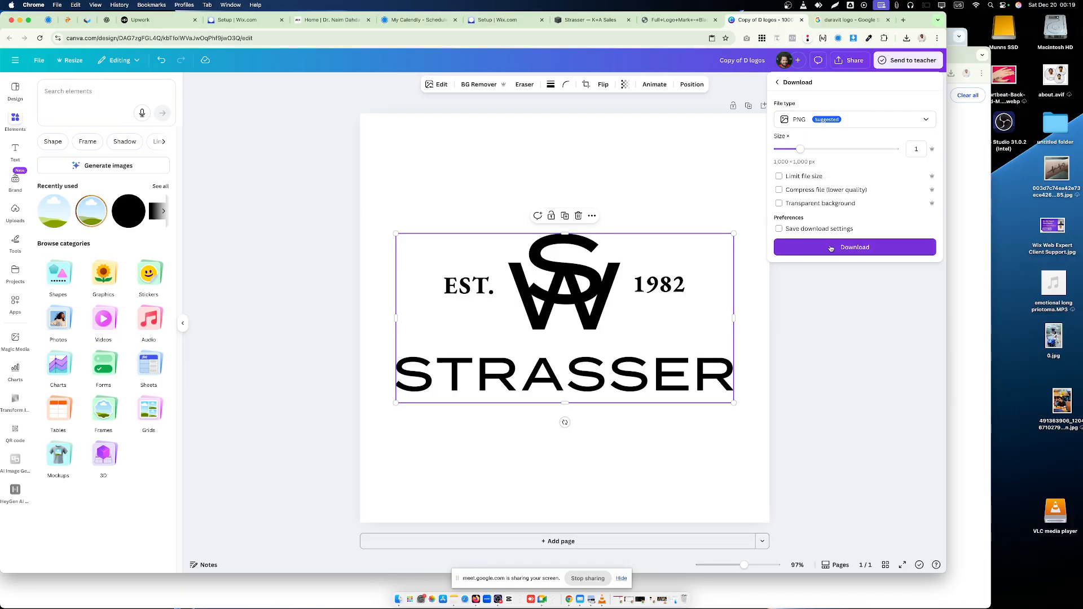
left_click(854, 247)
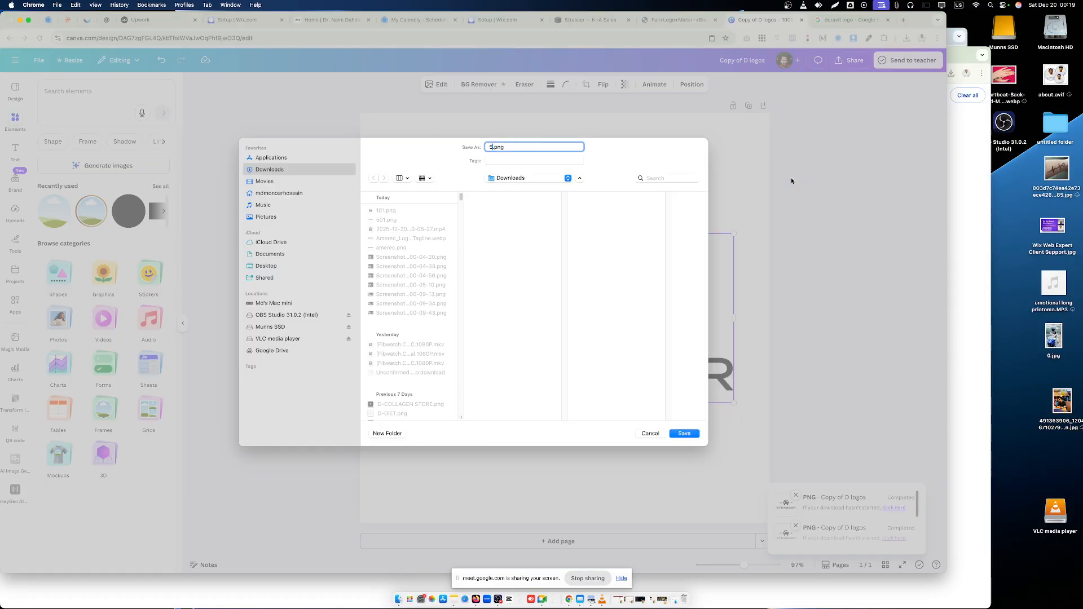
type("502")
key("Return")
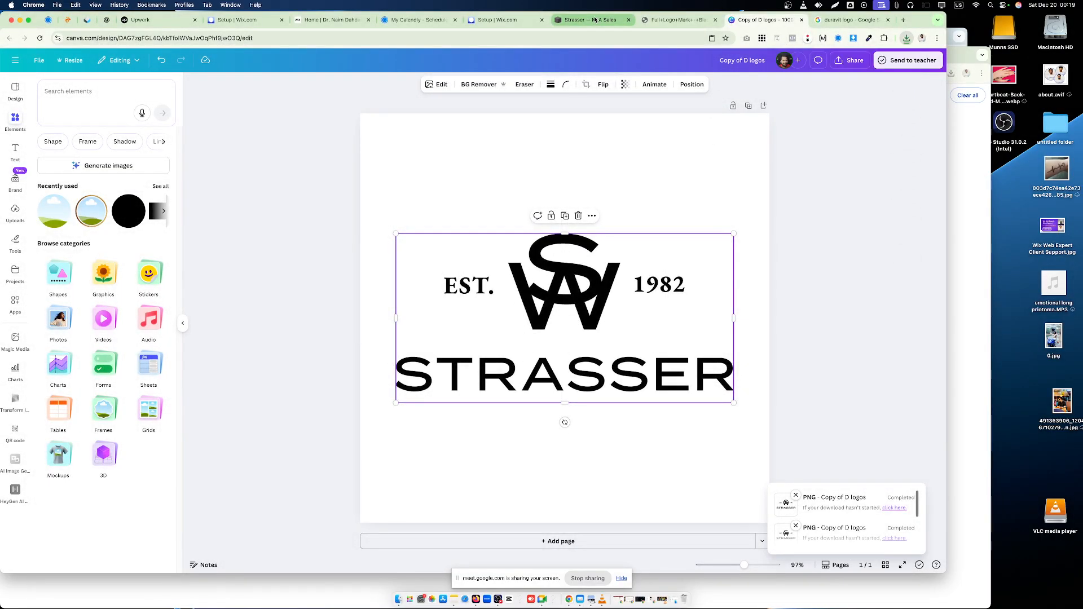
- In Squarespace, replace the Strasser project's featured image with the uploaded 502.png and save the project settings
left_click(589, 20)
left_click(938, 320)
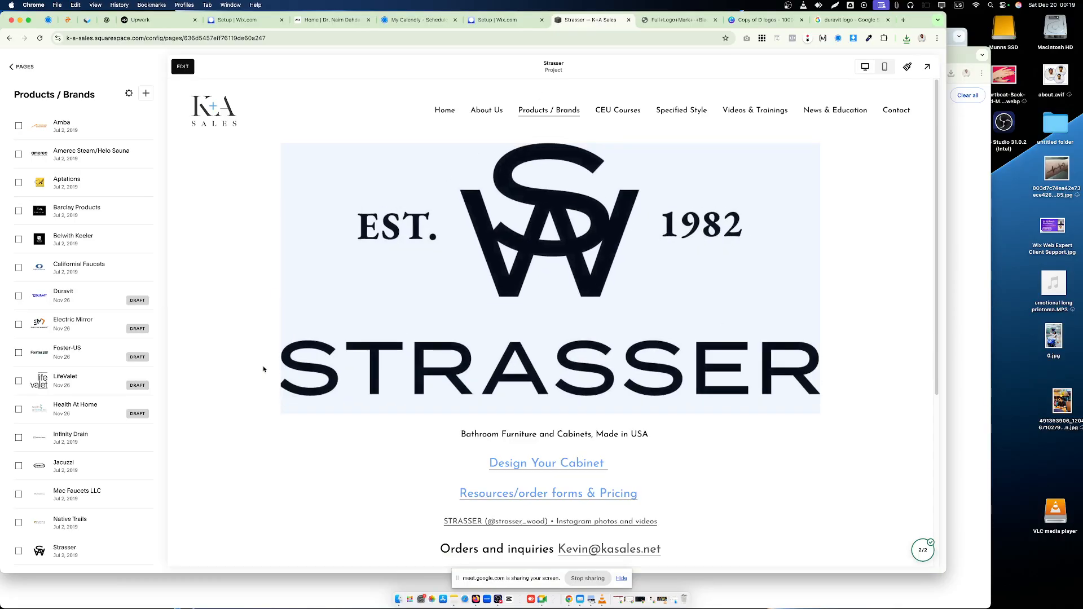
left_click(150, 551)
left_click(162, 510)
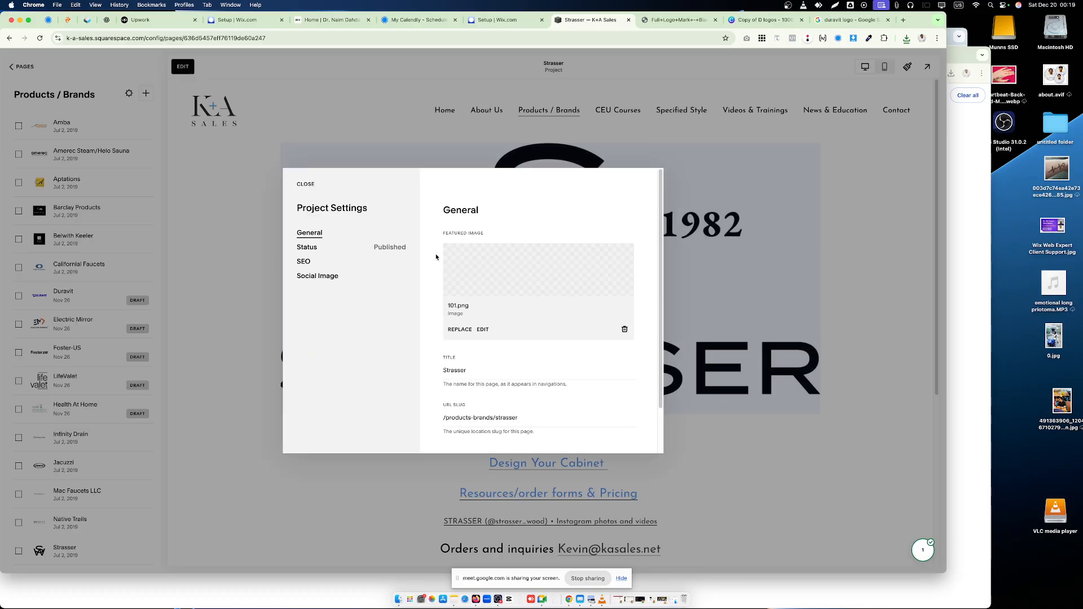
left_click(624, 328)
left_click(550, 270)
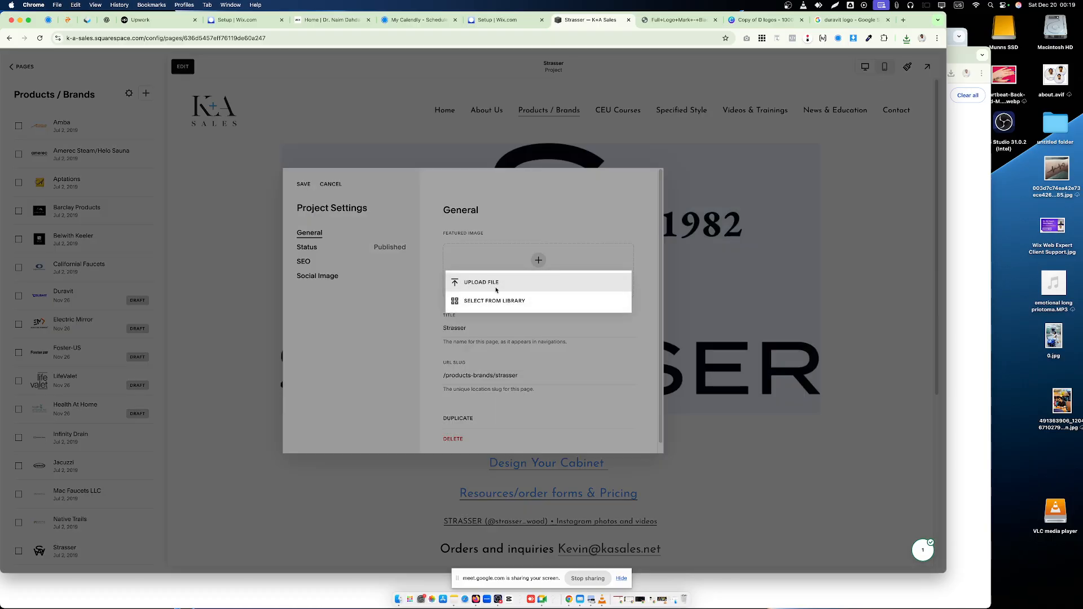
left_click(451, 281)
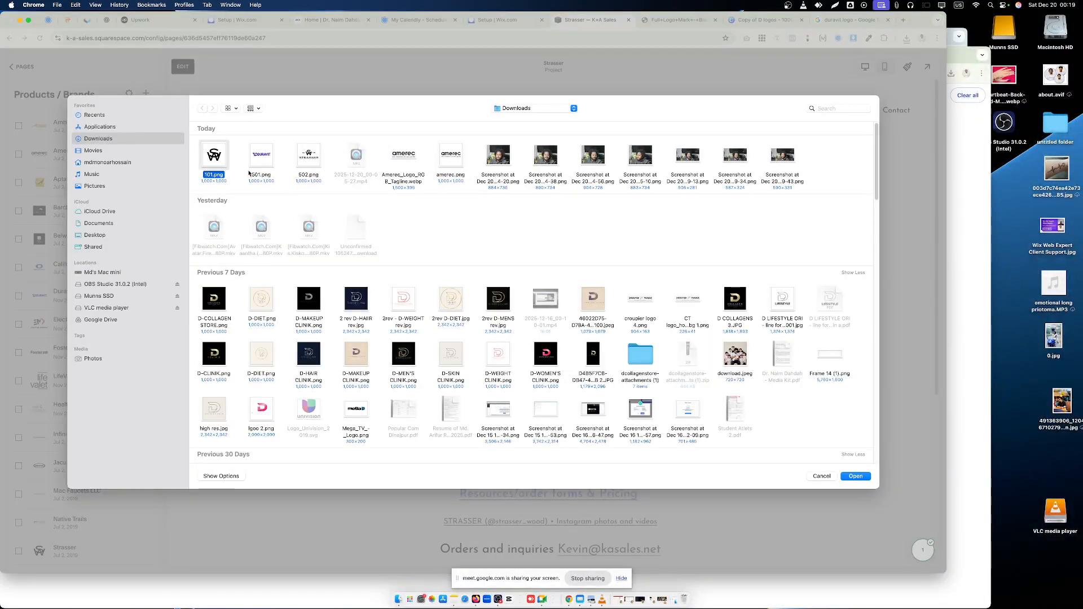
left_click(311, 162)
left_click(856, 476)
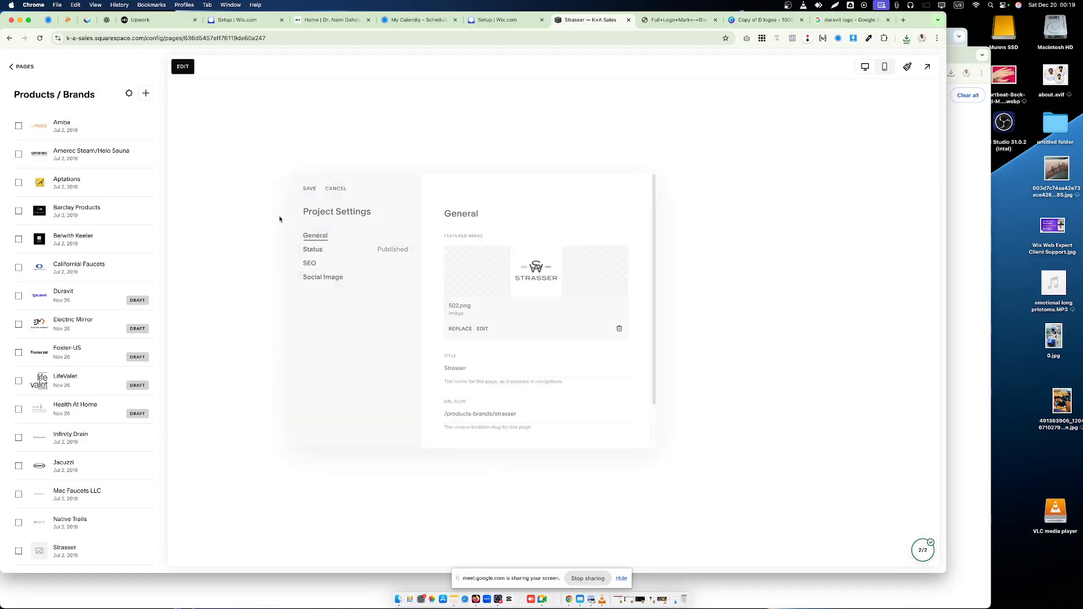
- Open the Duravit project's settings and set its status from draft to Published
left_click(149, 296)
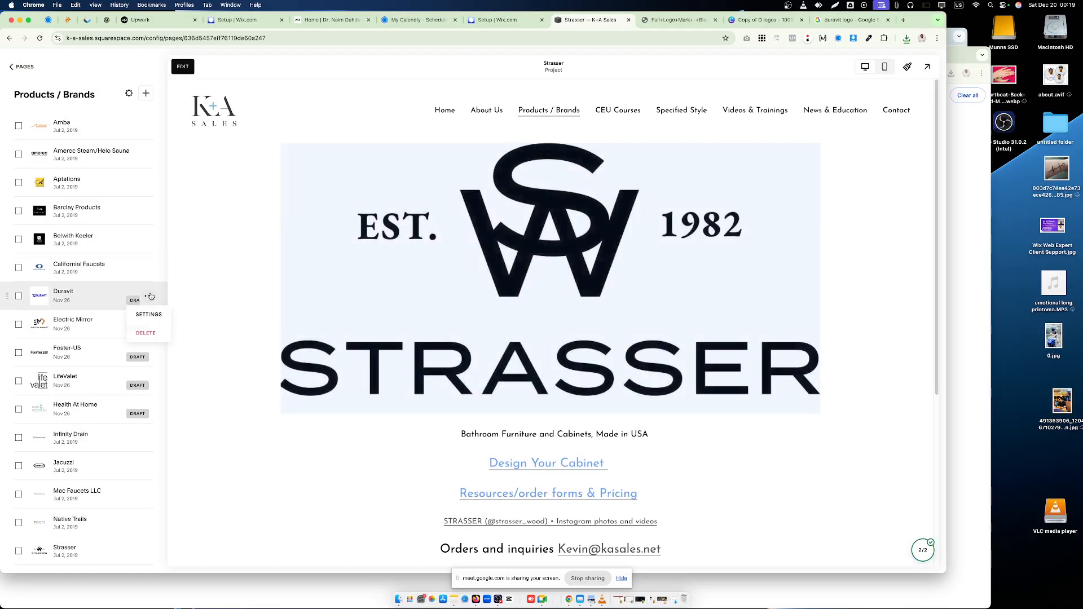
left_click(148, 315)
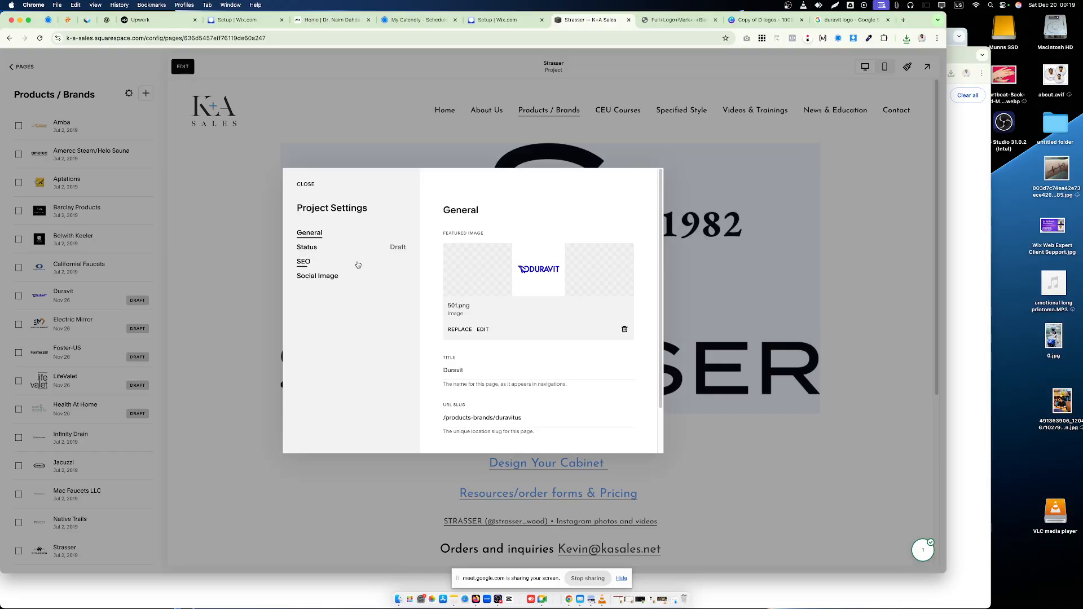
scroll(552, 388, "down", 2)
left_click(311, 248)
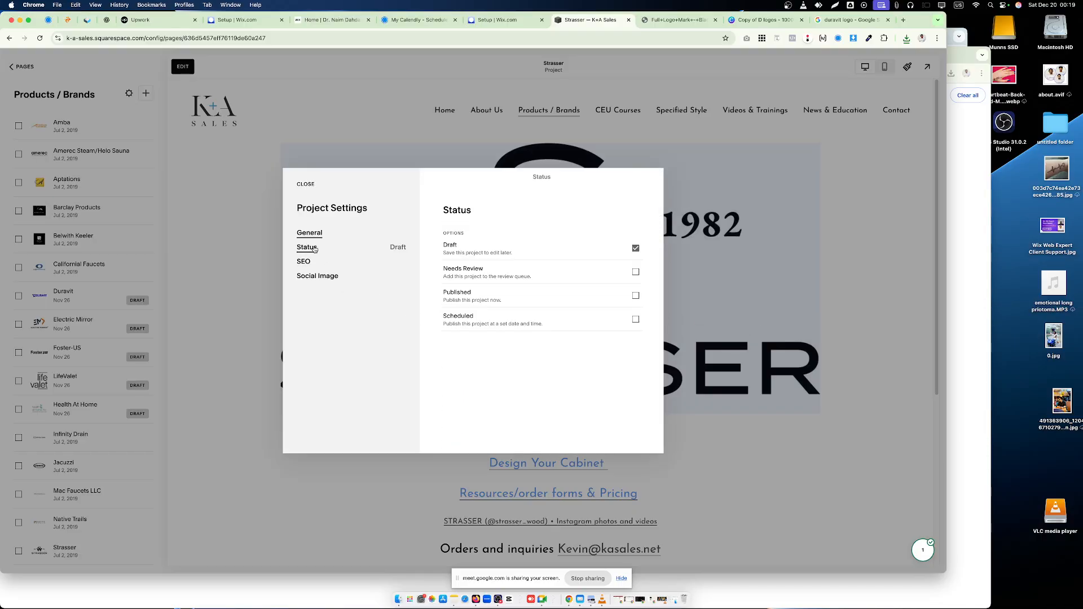
left_click(635, 296)
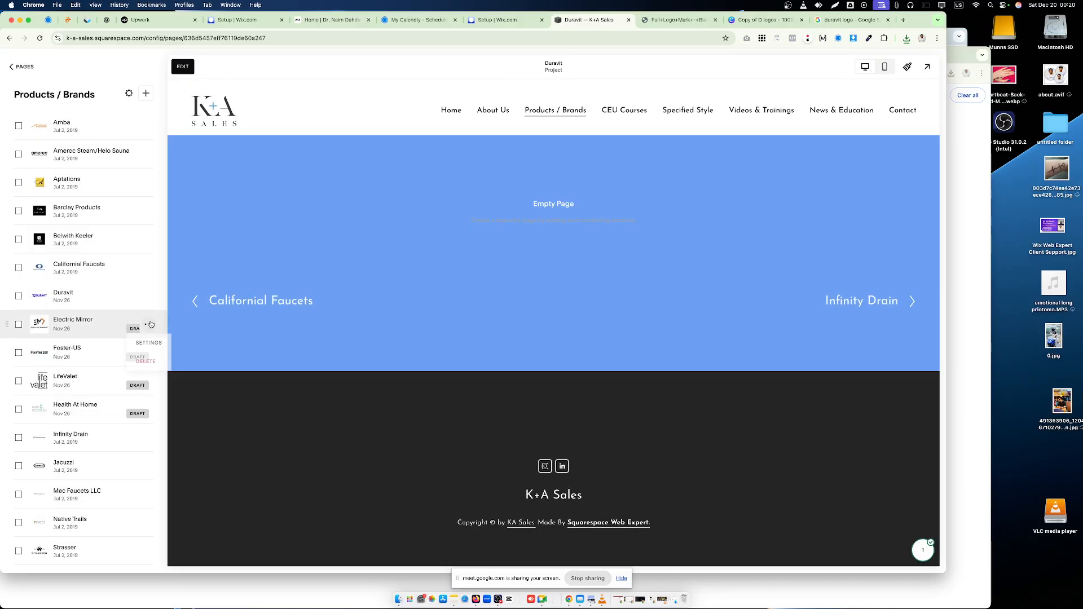
- Copy the featured image from the Electric Mirror project's settings
left_click(163, 341)
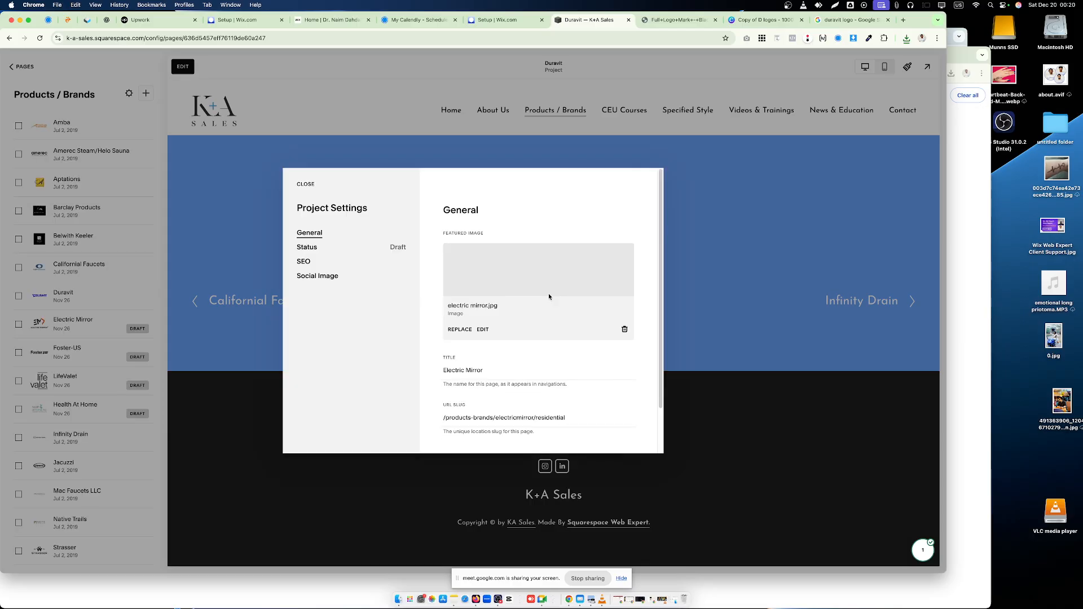
right_click(549, 248)
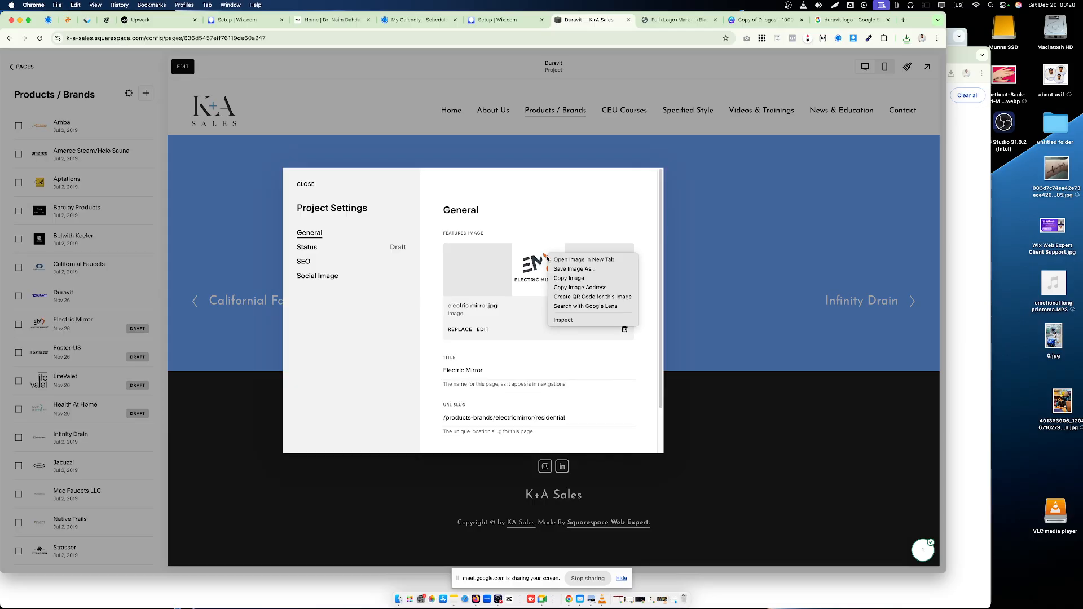
left_click(581, 279)
- Switch to the Canva logo design, paste the Electric Mirror logo and delete the Strasser logo behind it
left_click(741, 23)
left_click(607, 201)
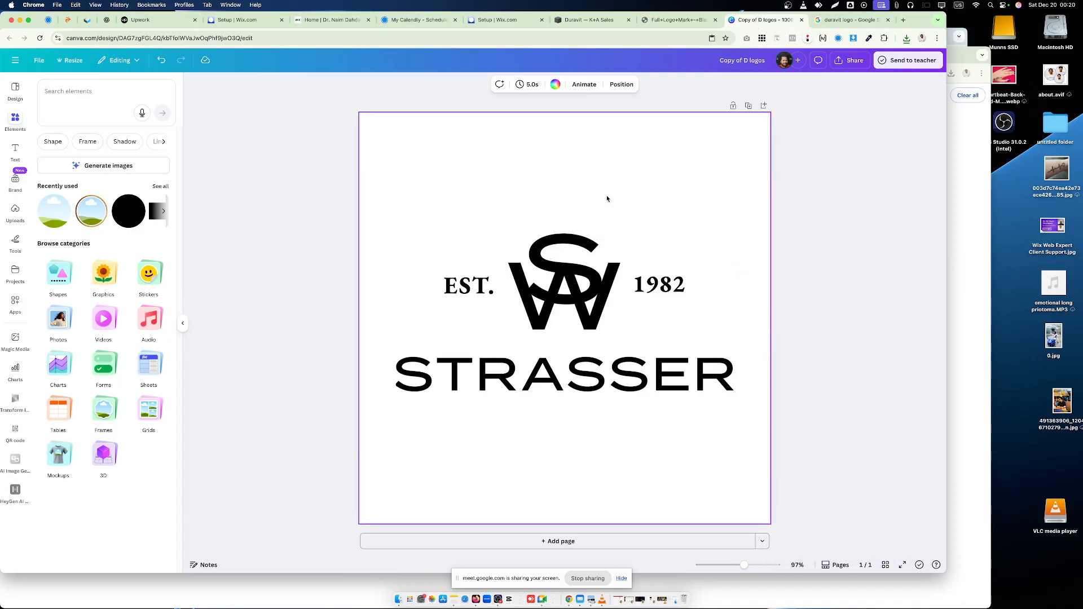
key("cmd+v")
left_click(454, 291)
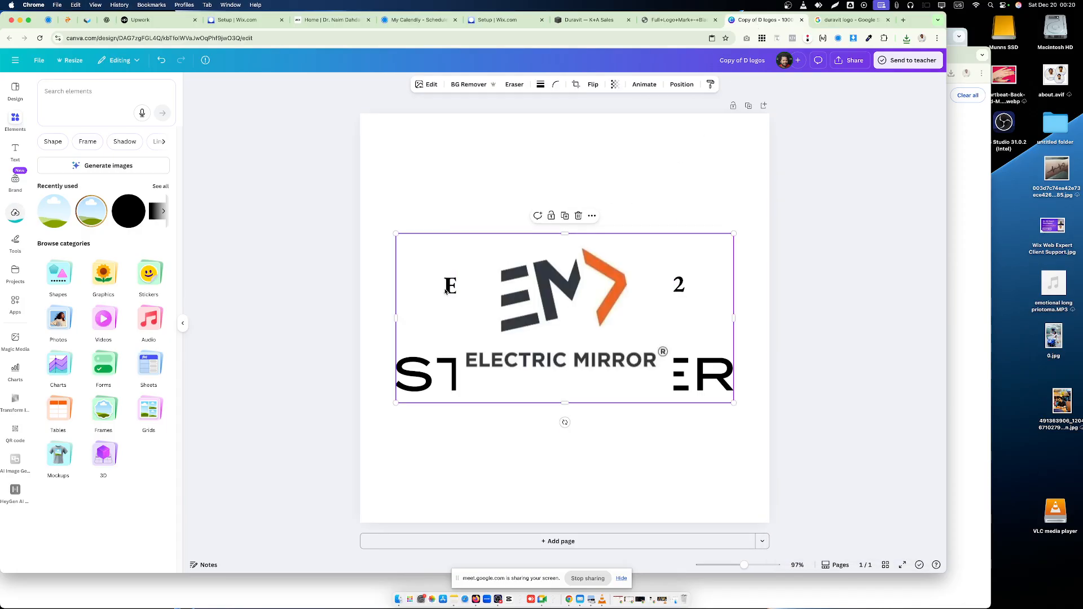
key("Delete")
- Enlarge the Electric Mirror logo to about 696 px wide and centre it on the page both ways
left_click(456, 291)
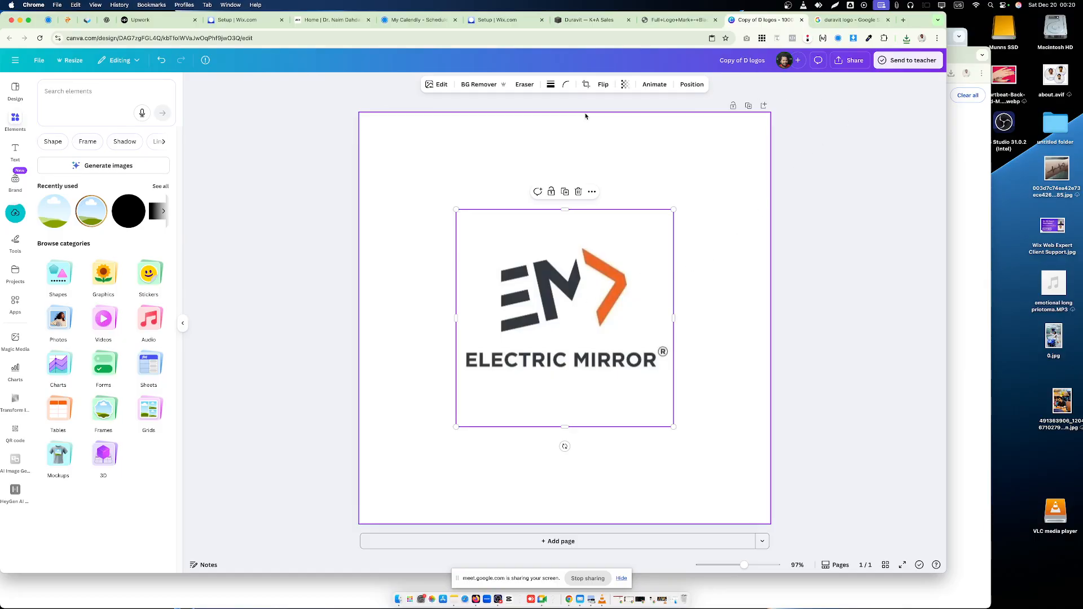
left_click(691, 85)
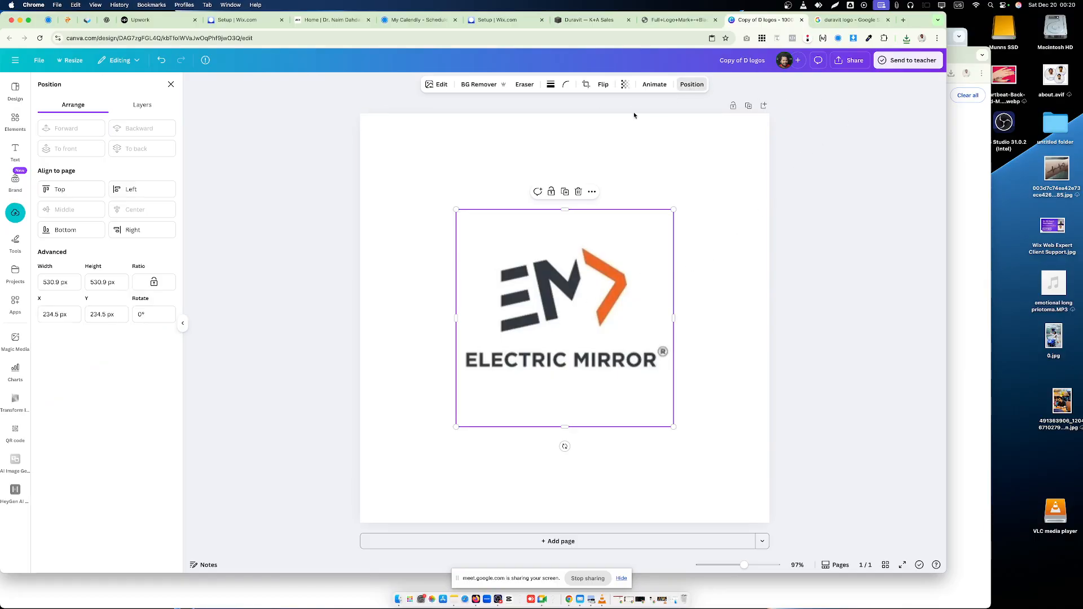
left_click(727, 249)
left_click(599, 305)
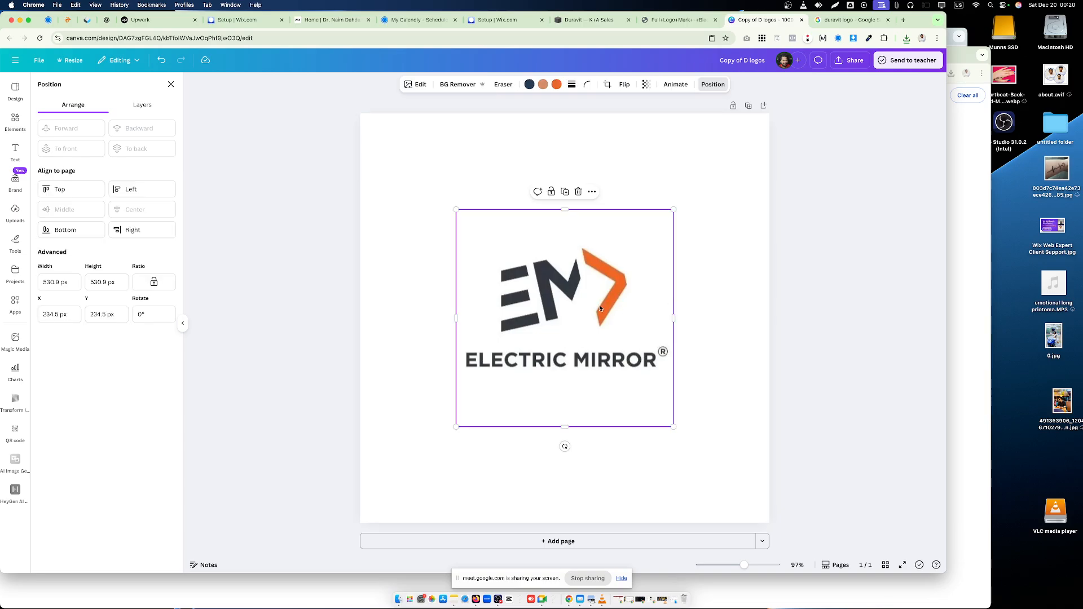
left_click_drag(676, 430, 741, 494)
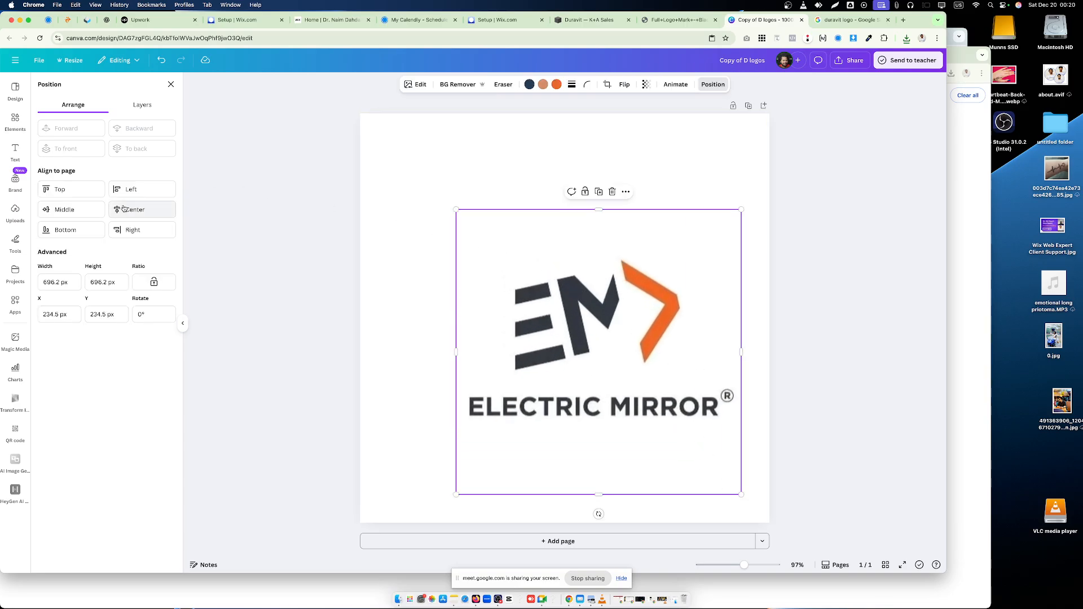
left_click(64, 209)
left_click(134, 209)
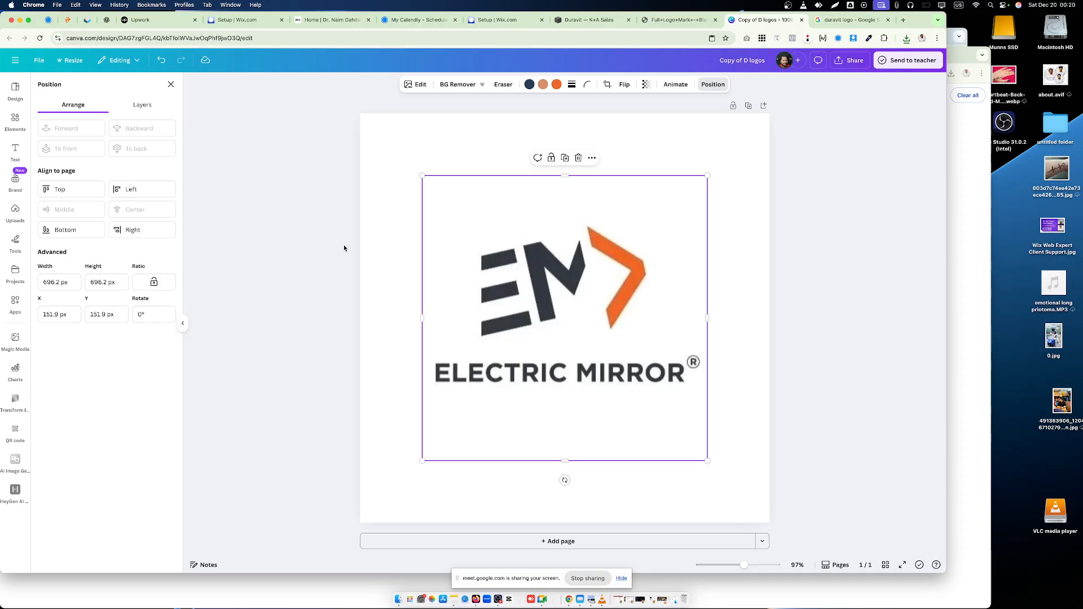